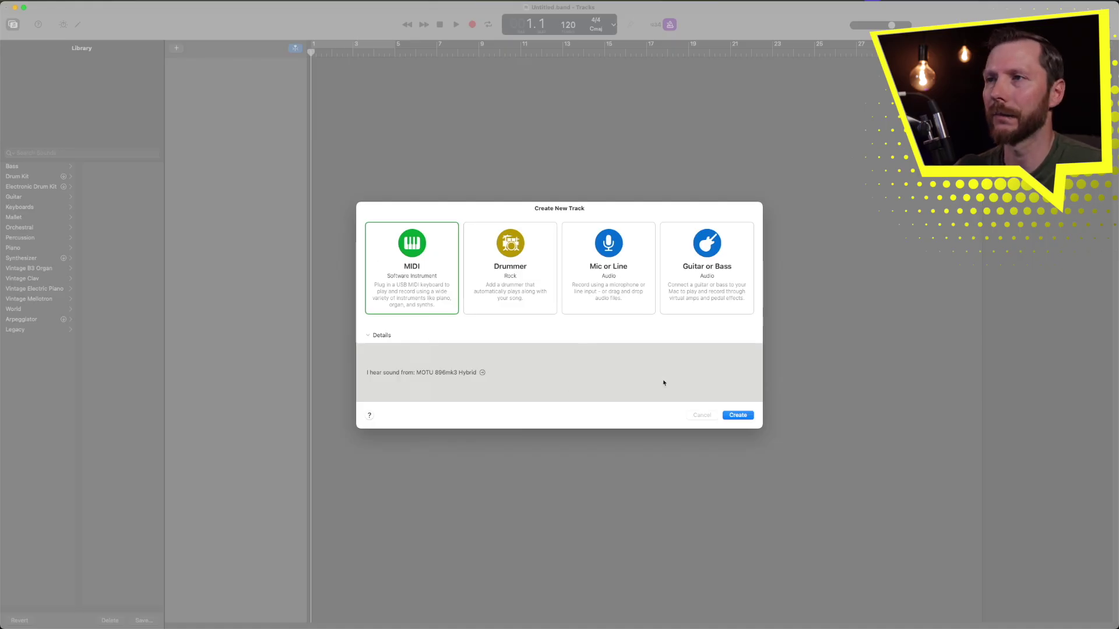
Step: Create a MIDI software instrument track and audition the Vintage Electric Piano patches from Classic Suitcase Mk IV to Phasing Bells
{"action": "left_click", "coordinate": [738, 415]}
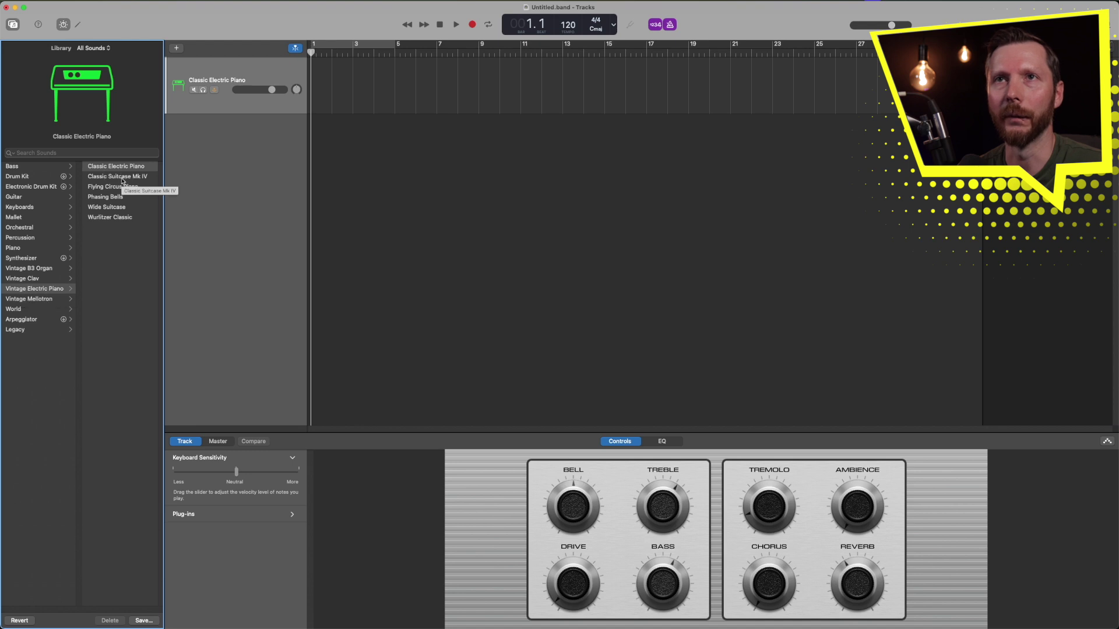
{"action": "key", "text": "Down"}
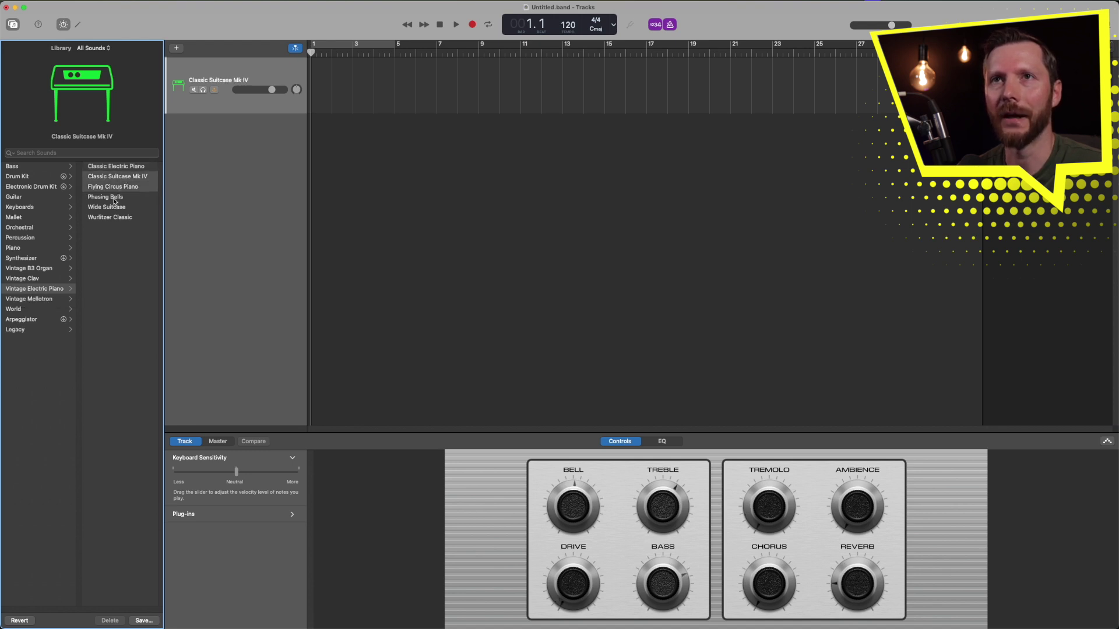
{"action": "key", "text": "Down"}
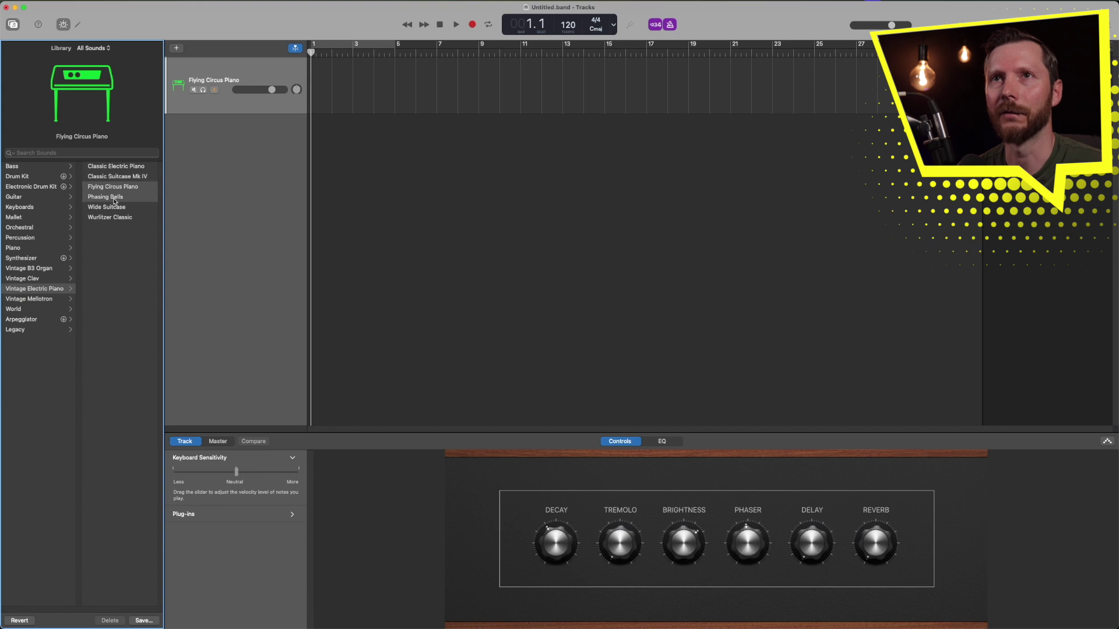
{"action": "key", "text": "Down"}
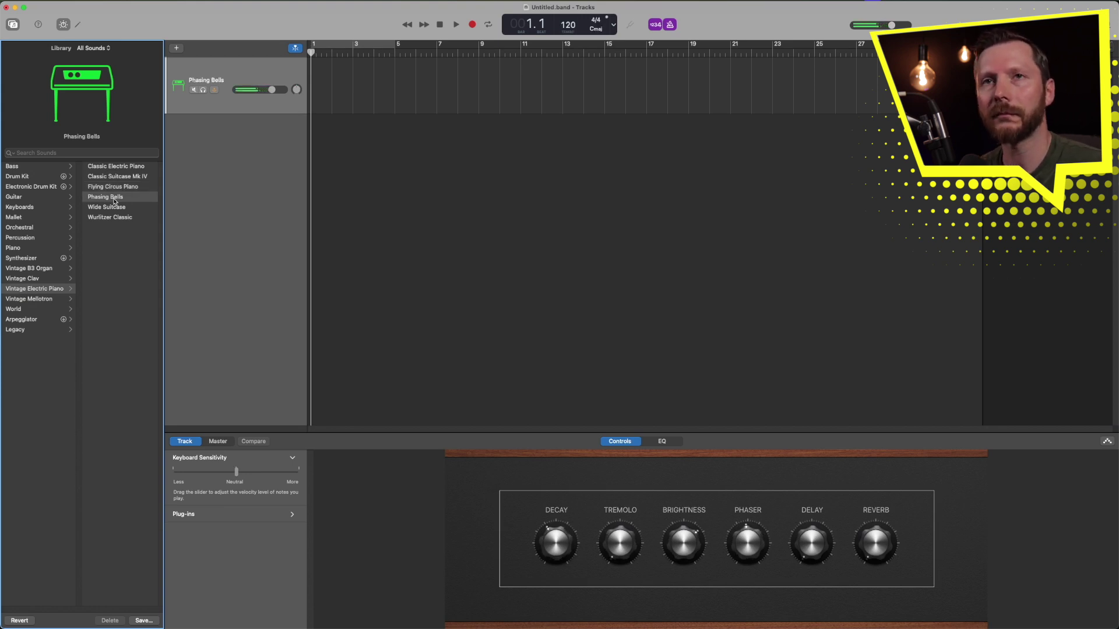
Step: Change the track's patch to Classic Rock Organ from the Vintage B3 Organ category
{"action": "left_click", "coordinate": [29, 269]}
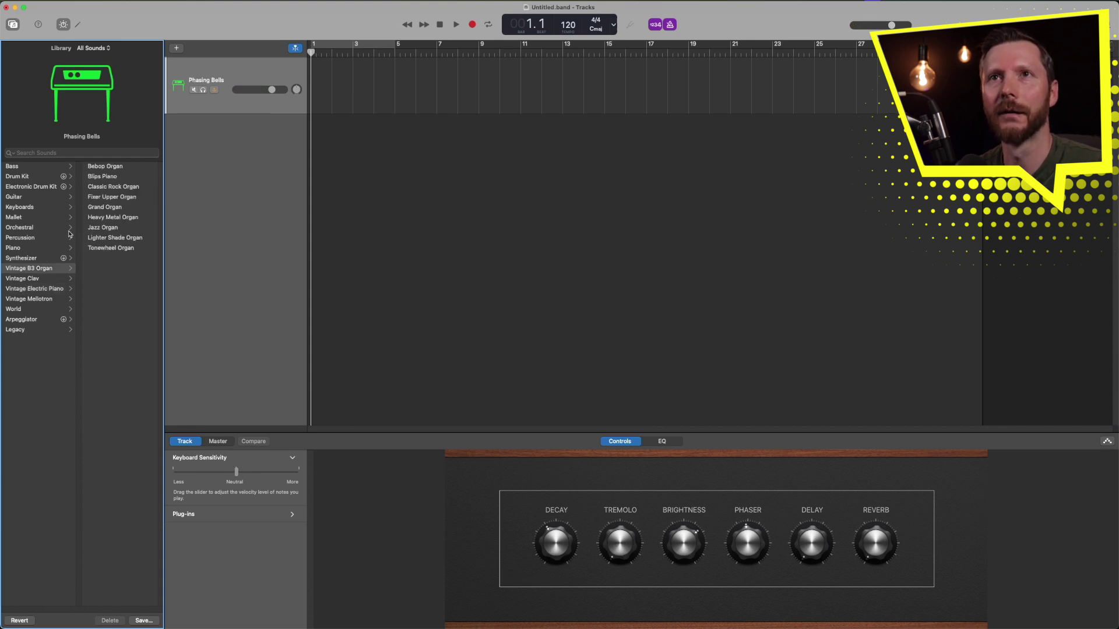
{"action": "left_click", "coordinate": [114, 188]}
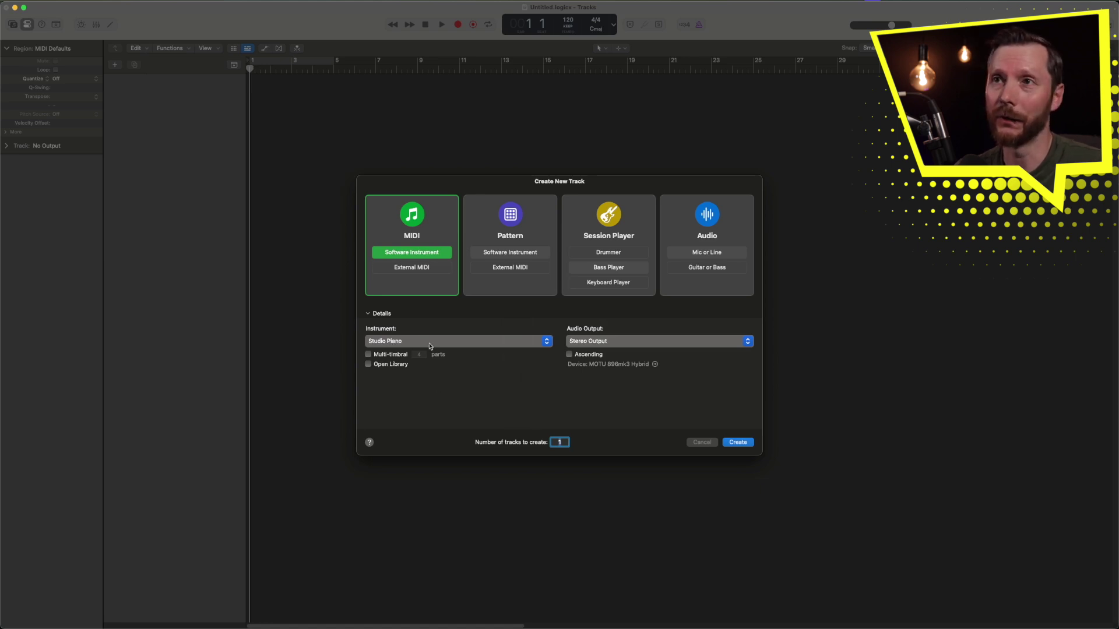
Step: In Logic Pro, create one MIDI software instrument track with Empty Channel Strip as its instrument
{"action": "left_click", "coordinate": [397, 343]}
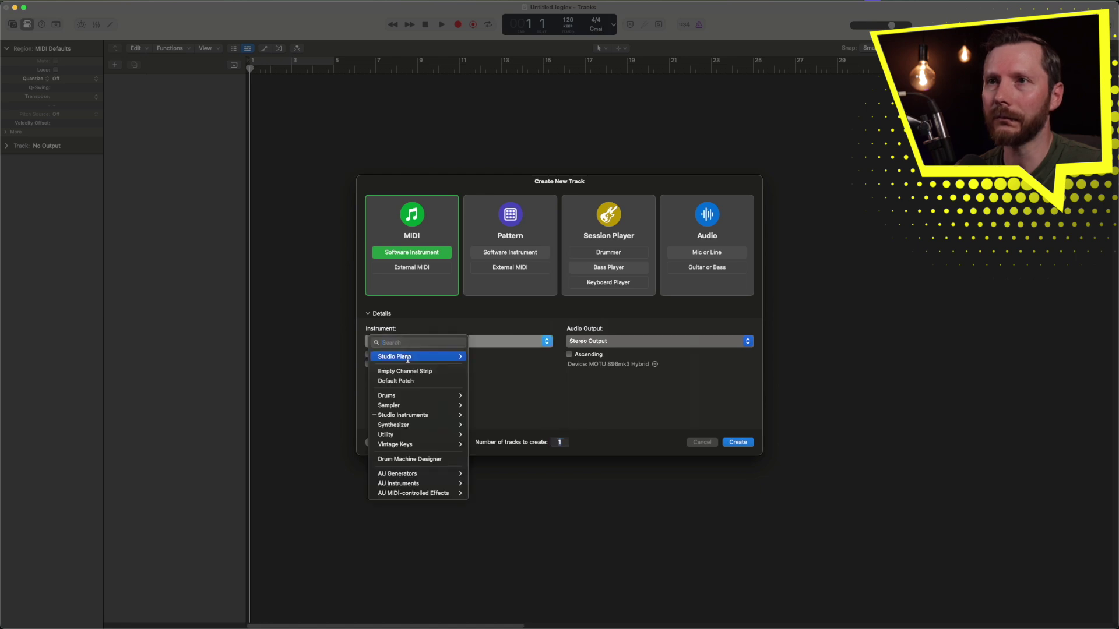
{"action": "mouse_move", "coordinate": [419, 399]}
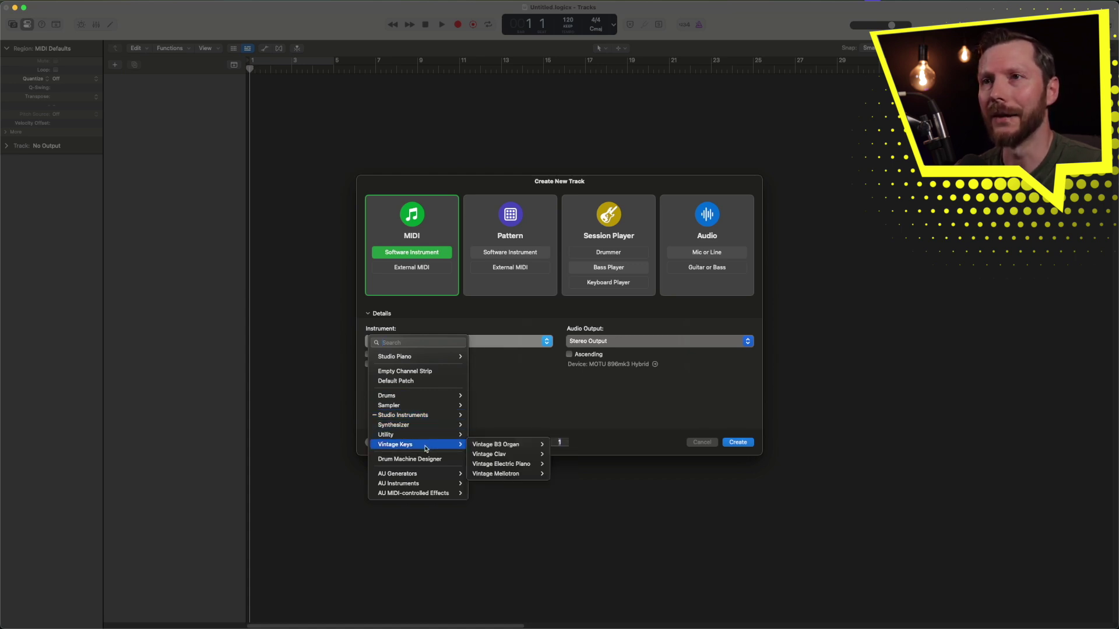
{"action": "left_click", "coordinate": [408, 373]}
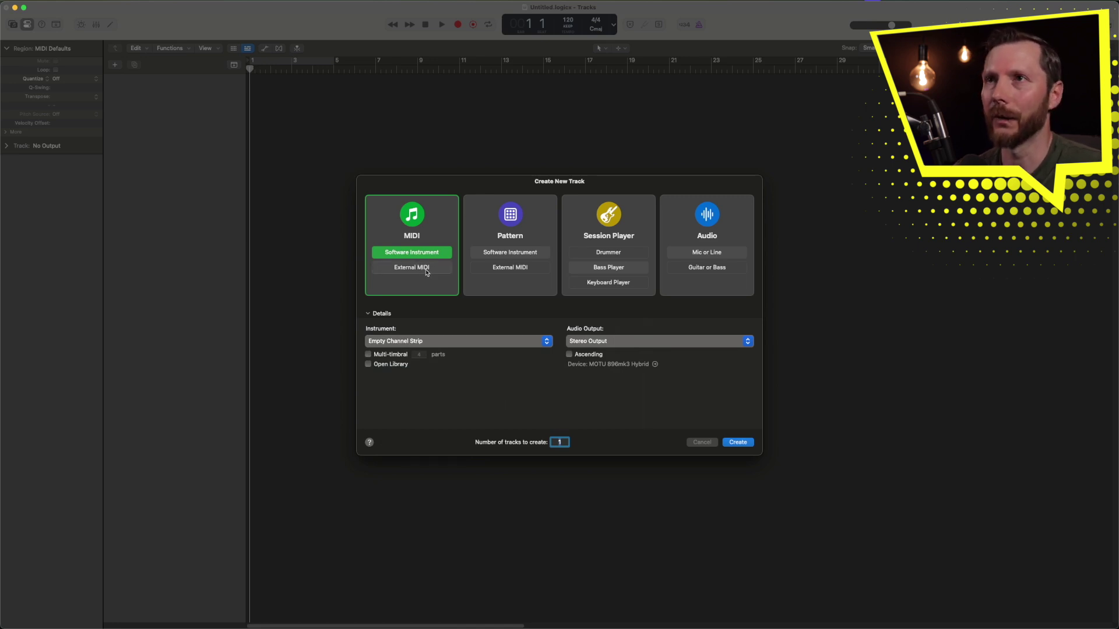
{"action": "left_click", "coordinate": [738, 443]}
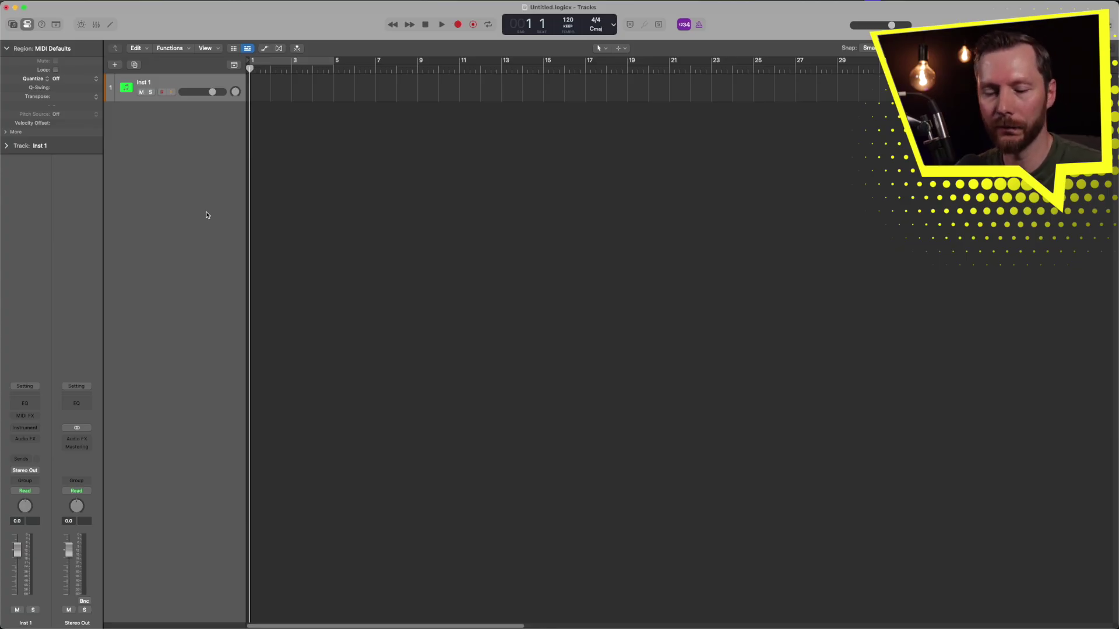
Step: Show the Library and load the Phasing Bells patch from Vintage Electric Piano onto the instrument track
{"action": "key", "text": "y"}
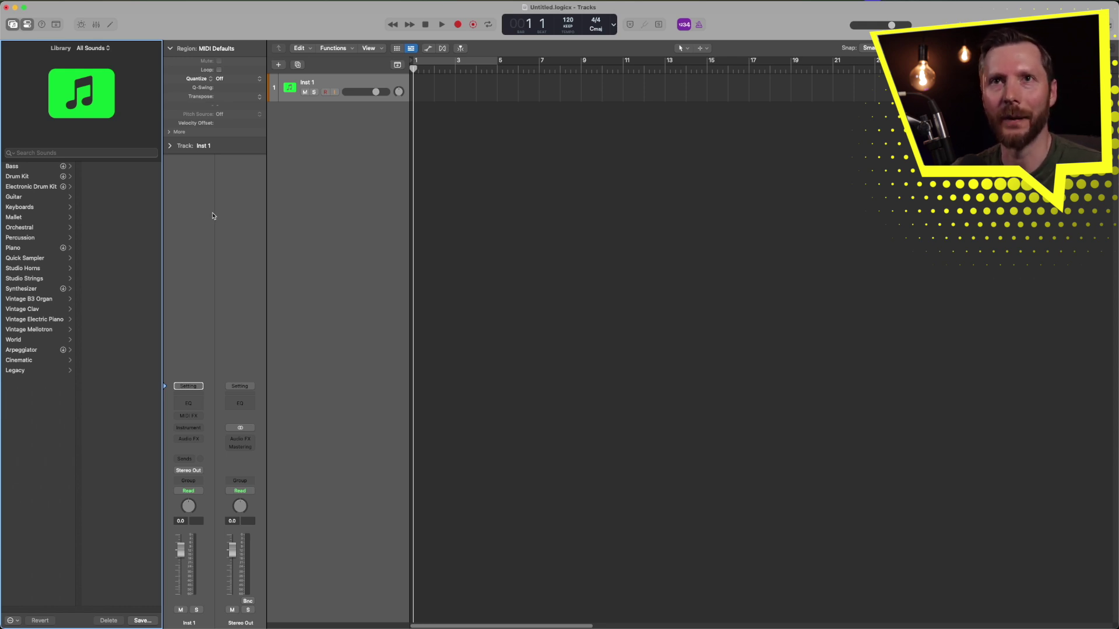
{"action": "left_click", "coordinate": [38, 321]}
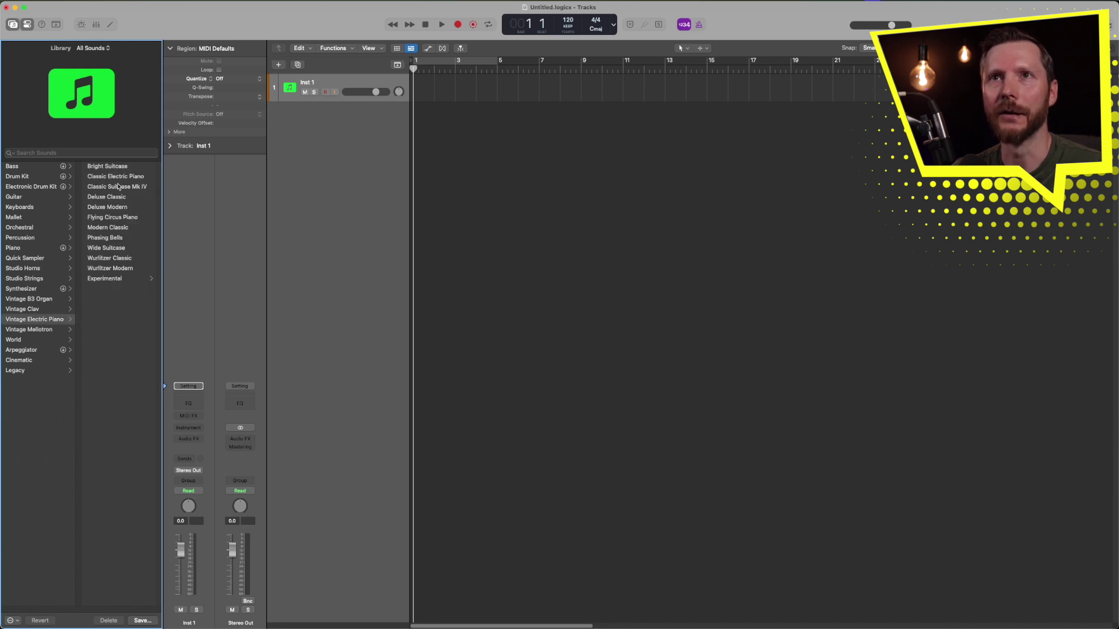
{"action": "left_click", "coordinate": [122, 239]}
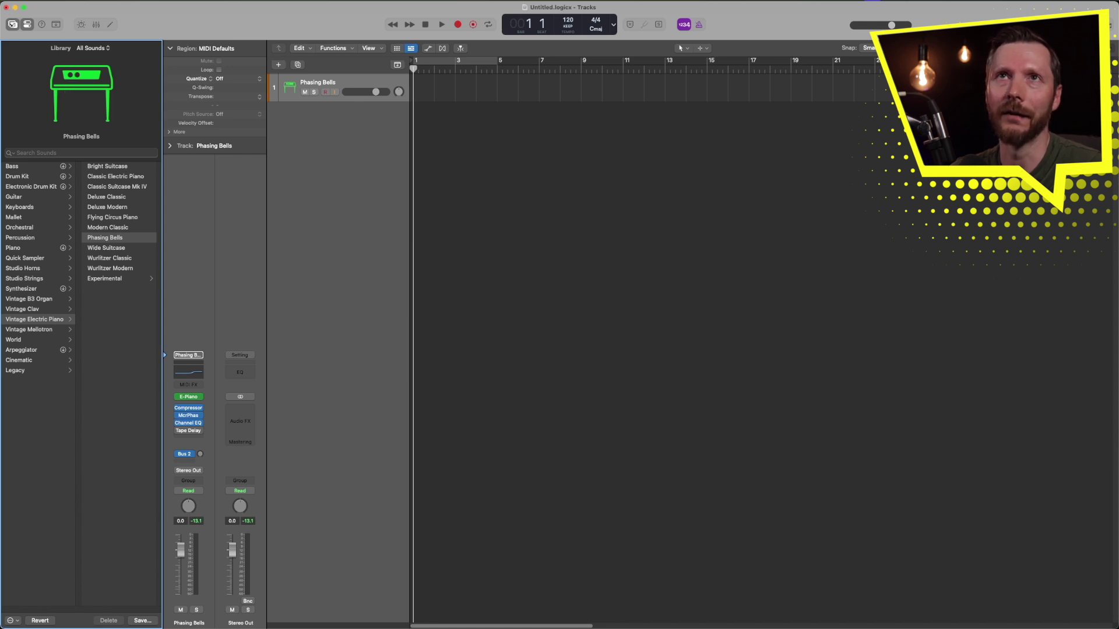
Step: Toggle the Library's visibility, leaving it hidden
{"action": "left_click", "coordinate": [12, 25]}
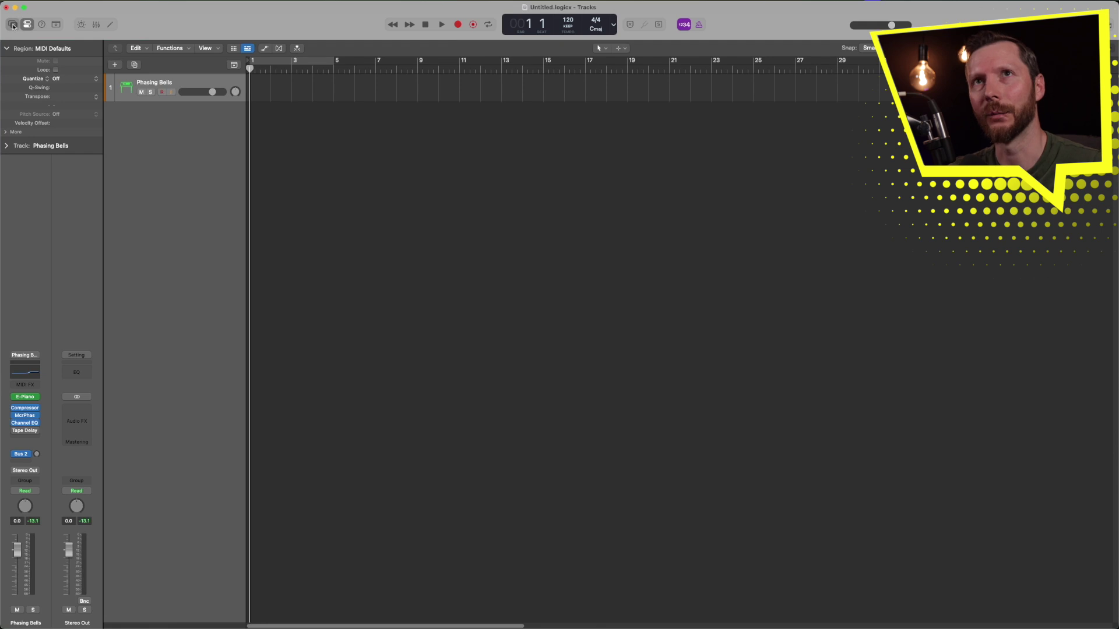
{"action": "left_click", "coordinate": [12, 25]}
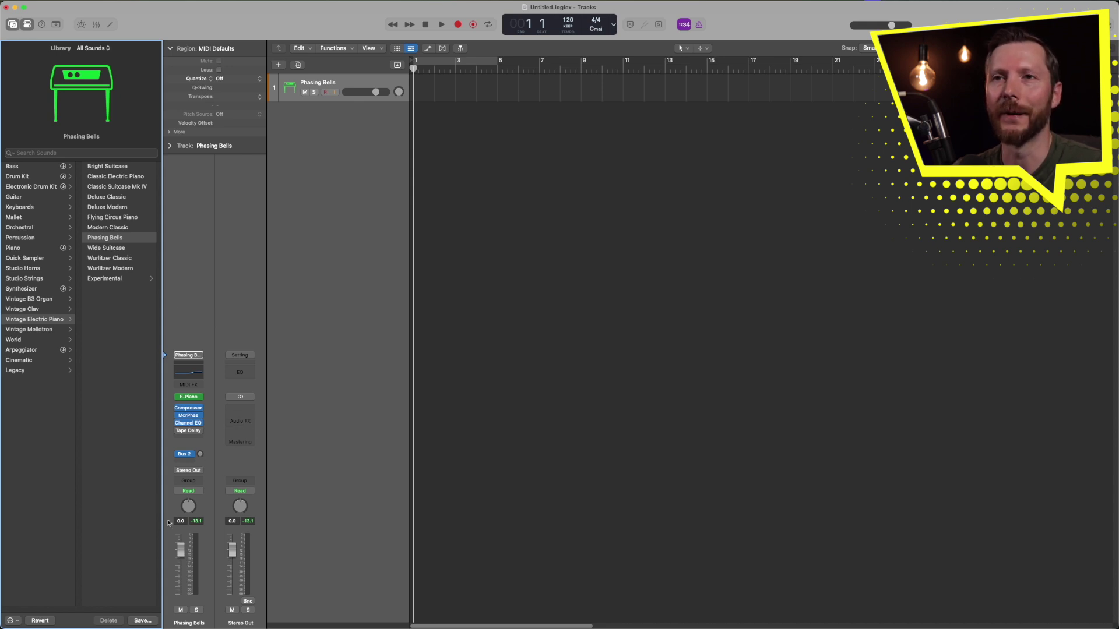
{"action": "key", "text": "y"}
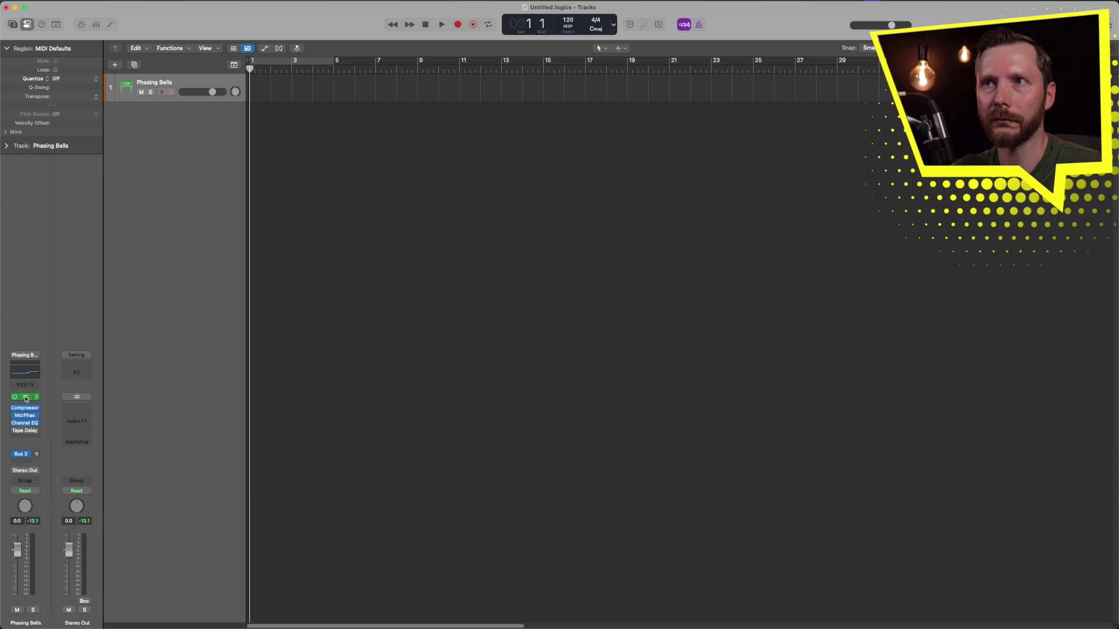
Step: Open the track's E-Piano instrument and load its Wurlitzer Modern preset
{"action": "left_click", "coordinate": [25, 398]}
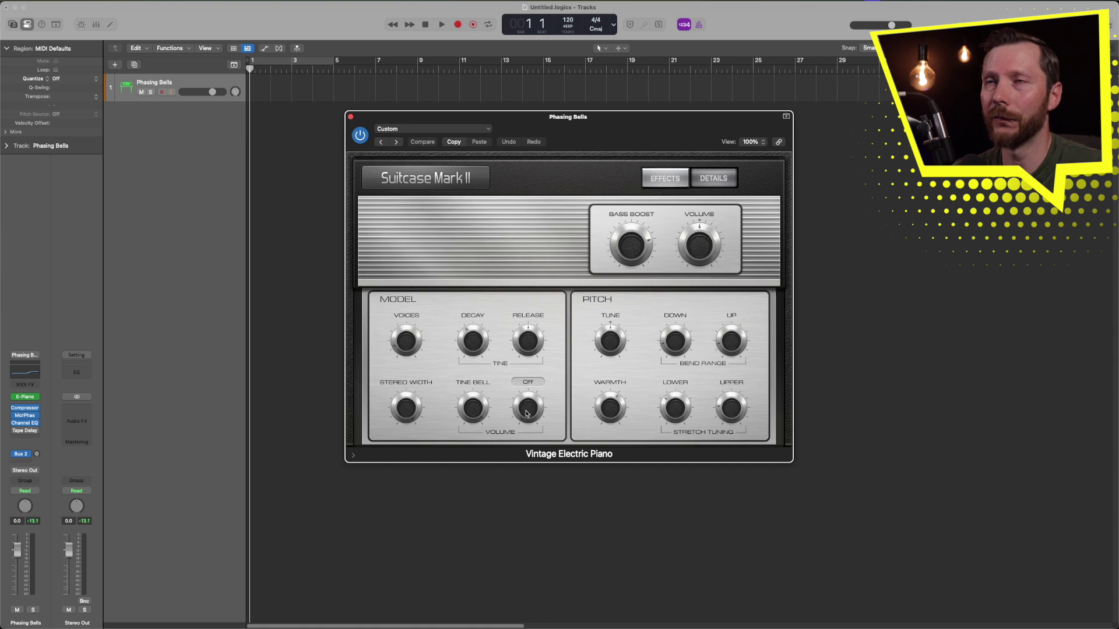
{"action": "left_click", "coordinate": [481, 130]}
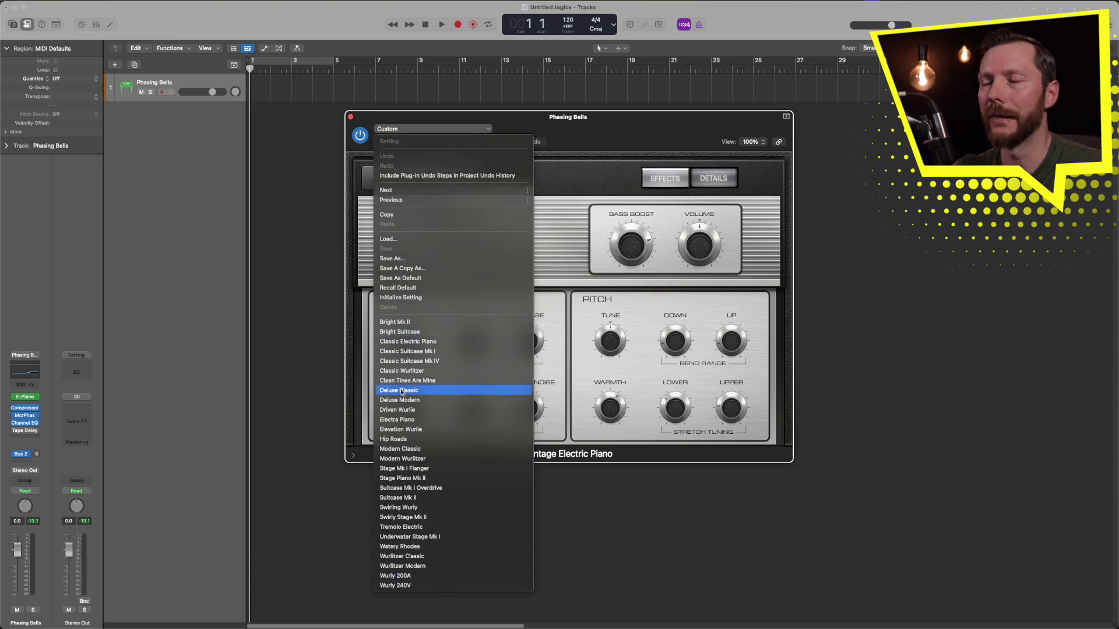
{"action": "left_click", "coordinate": [429, 567]}
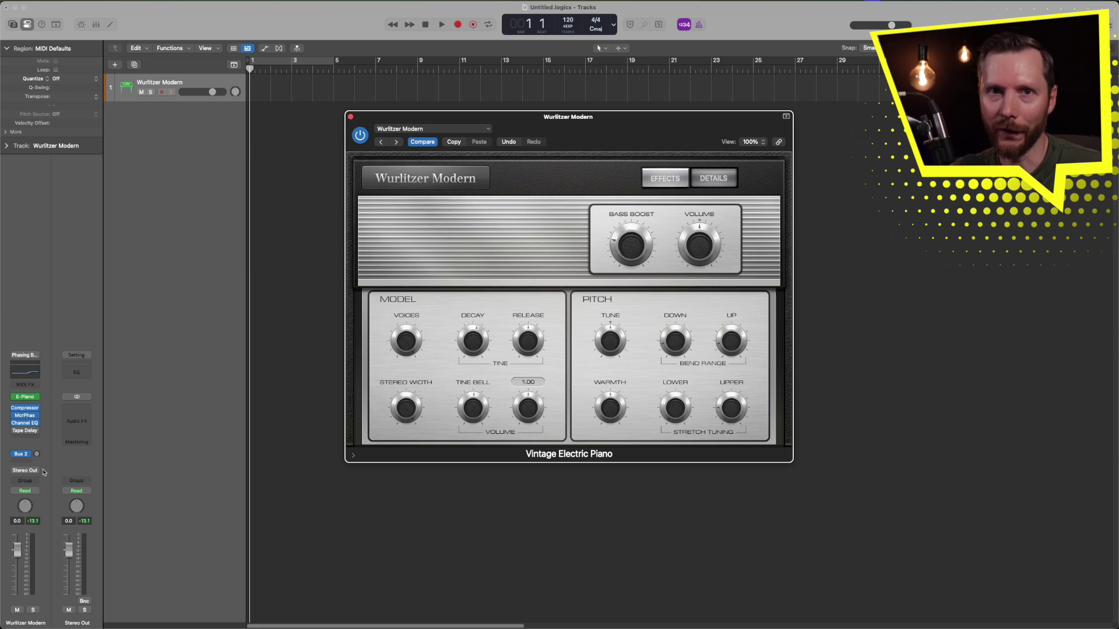
Step: Reset the instrument track's channel strip to clear its instrument, effects and sends
{"action": "left_click", "coordinate": [25, 357]}
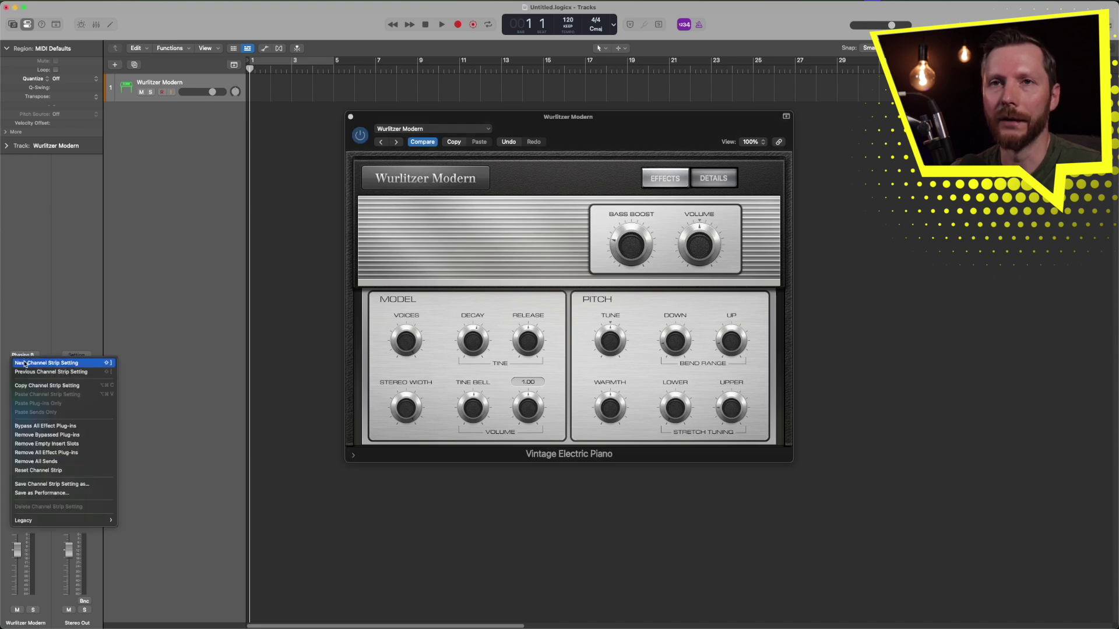
{"action": "left_click", "coordinate": [52, 471]}
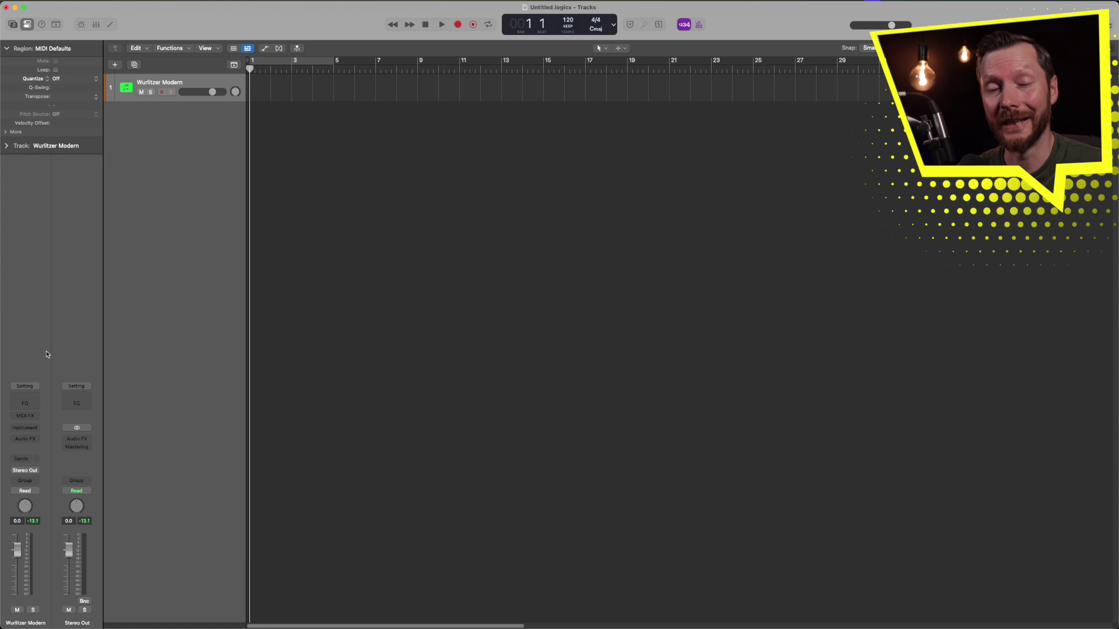
Step: Browse the available instrument plug-in categories and insert the Alchemy synthesizer in stereo on the track's empty instrument slot
{"action": "left_click", "coordinate": [30, 430]}
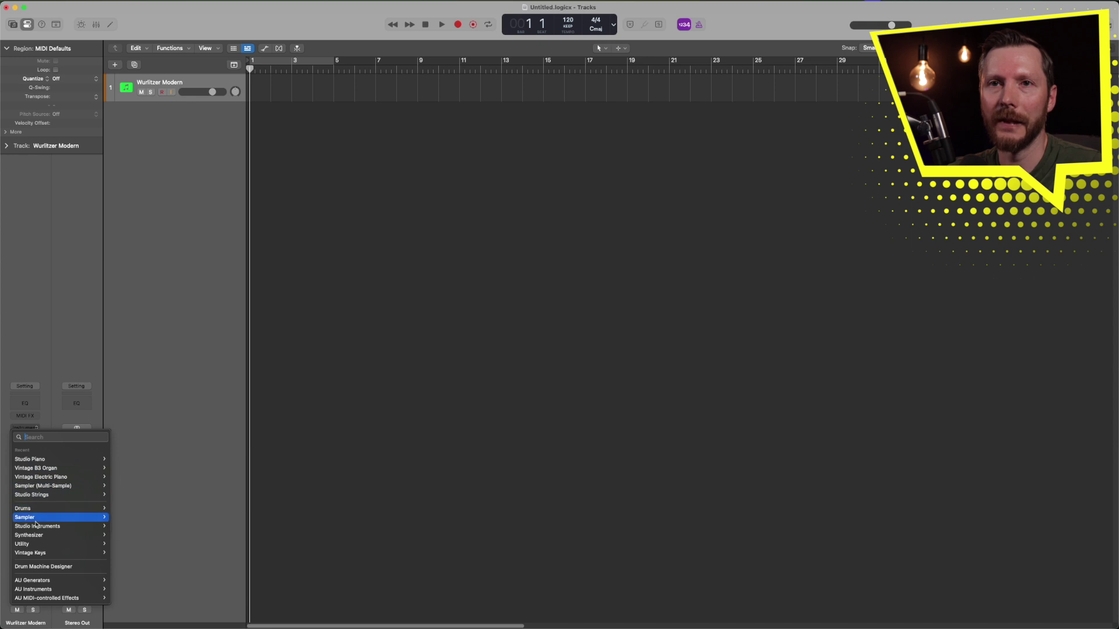
{"action": "mouse_move", "coordinate": [38, 549]}
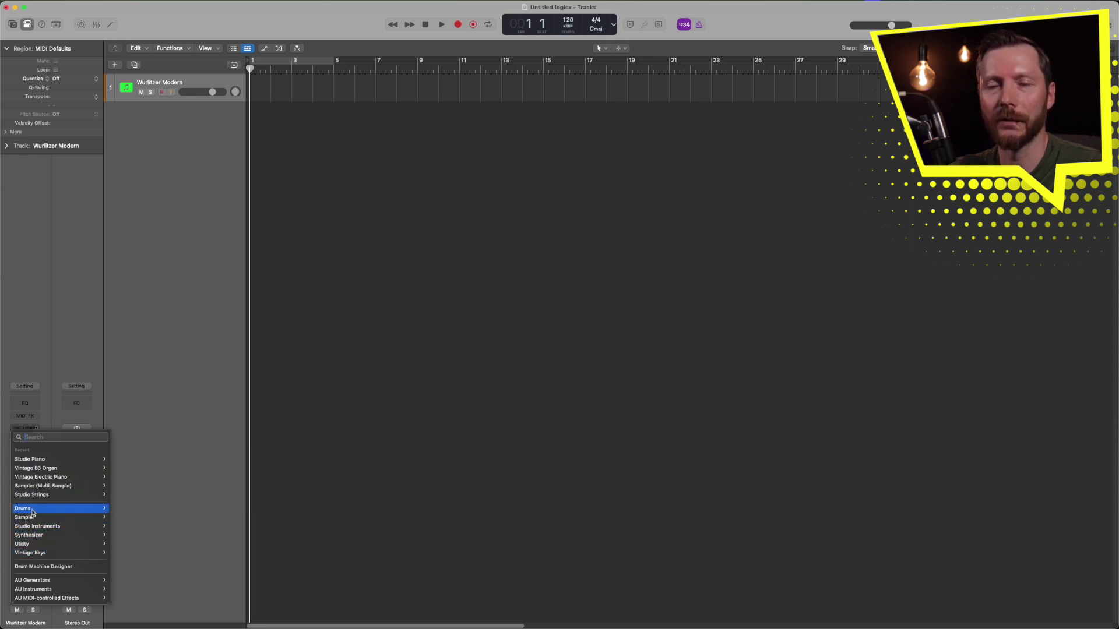
{"action": "mouse_move", "coordinate": [47, 512]}
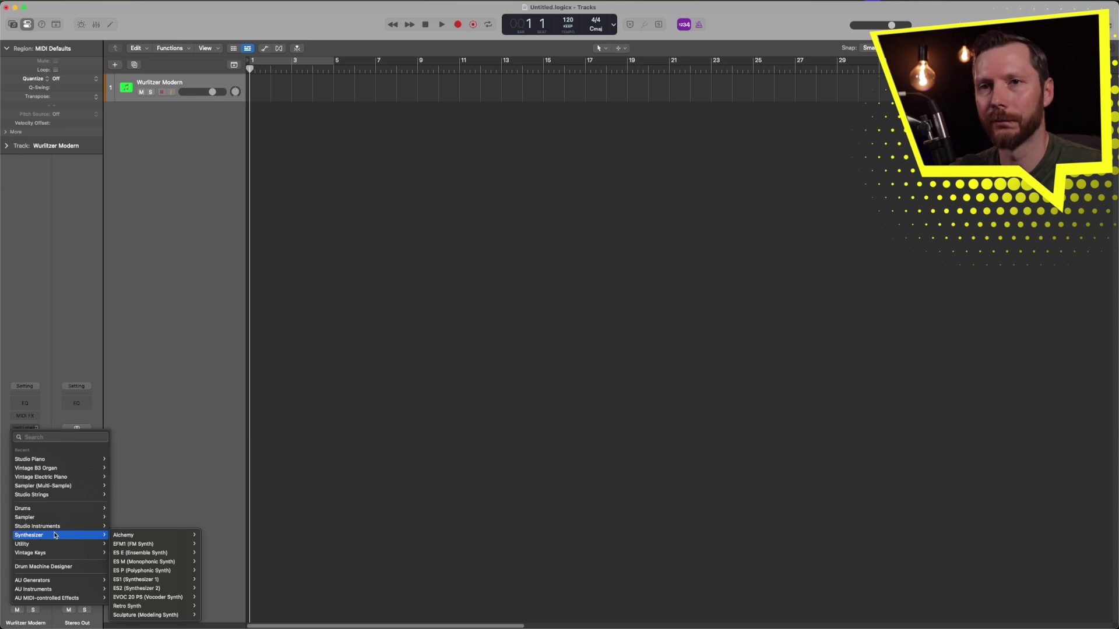
{"action": "mouse_move", "coordinate": [84, 512]}
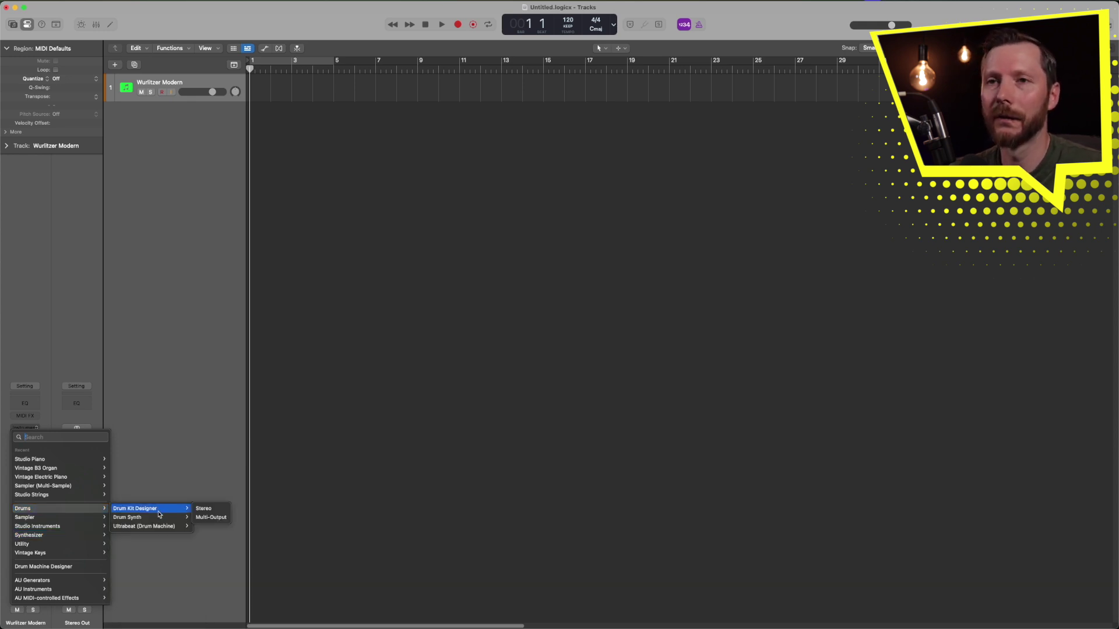
{"action": "mouse_move", "coordinate": [154, 532]}
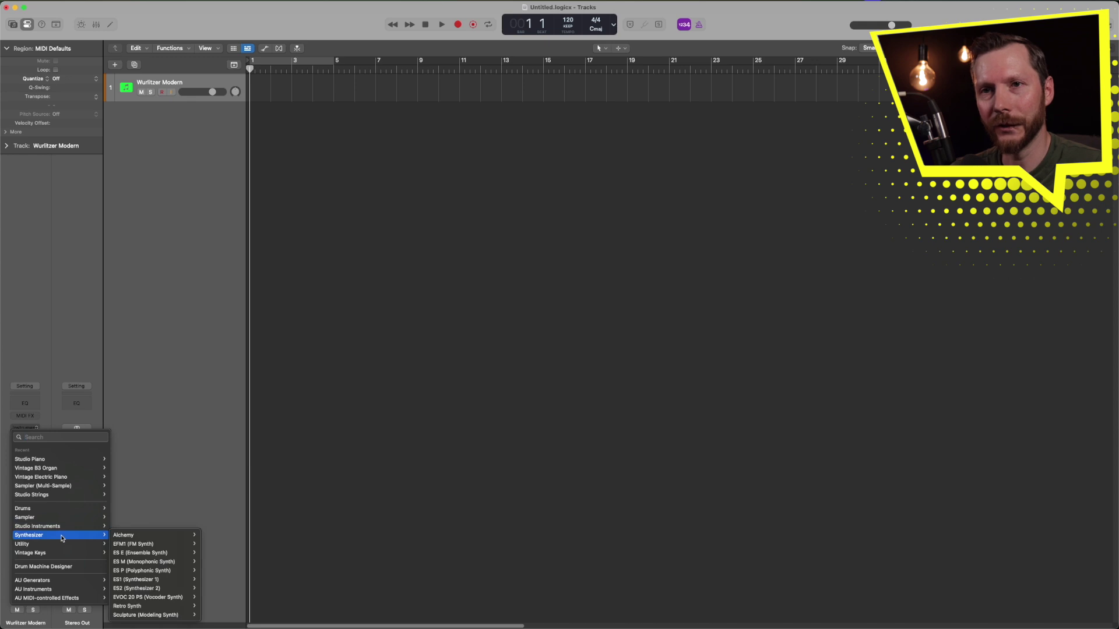
{"action": "mouse_move", "coordinate": [62, 558]}
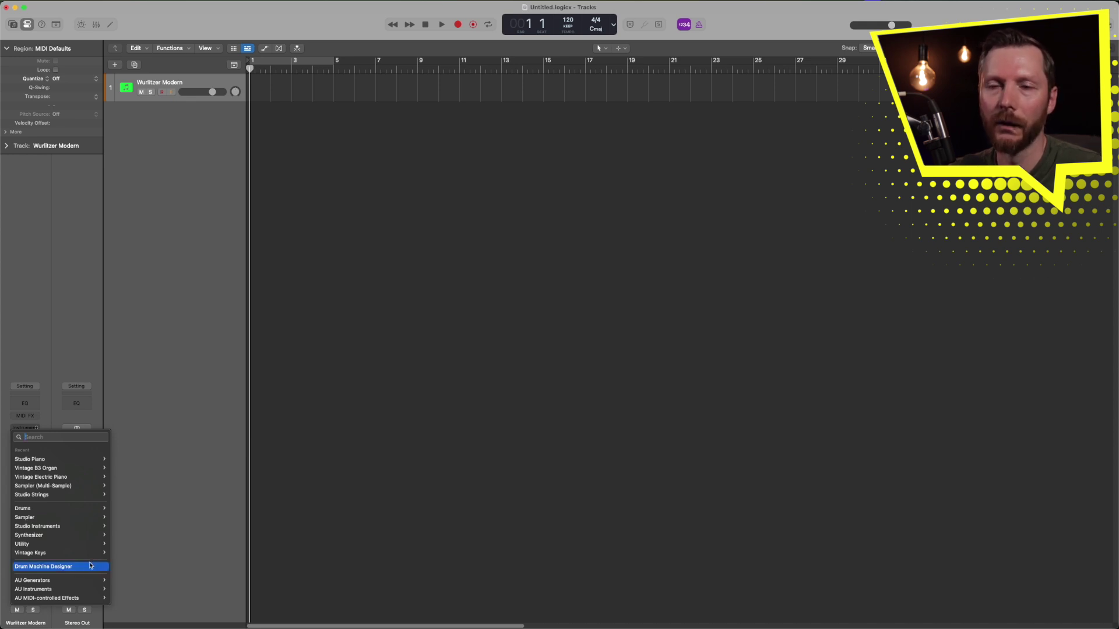
{"action": "mouse_move", "coordinate": [24, 592]}
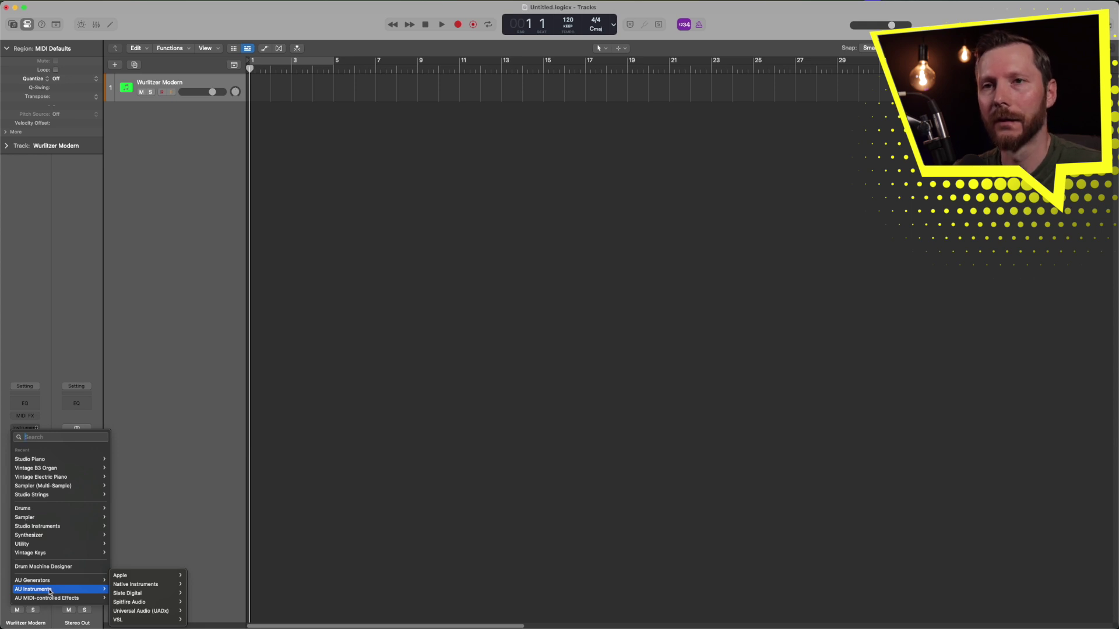
{"action": "mouse_move", "coordinate": [155, 586]}
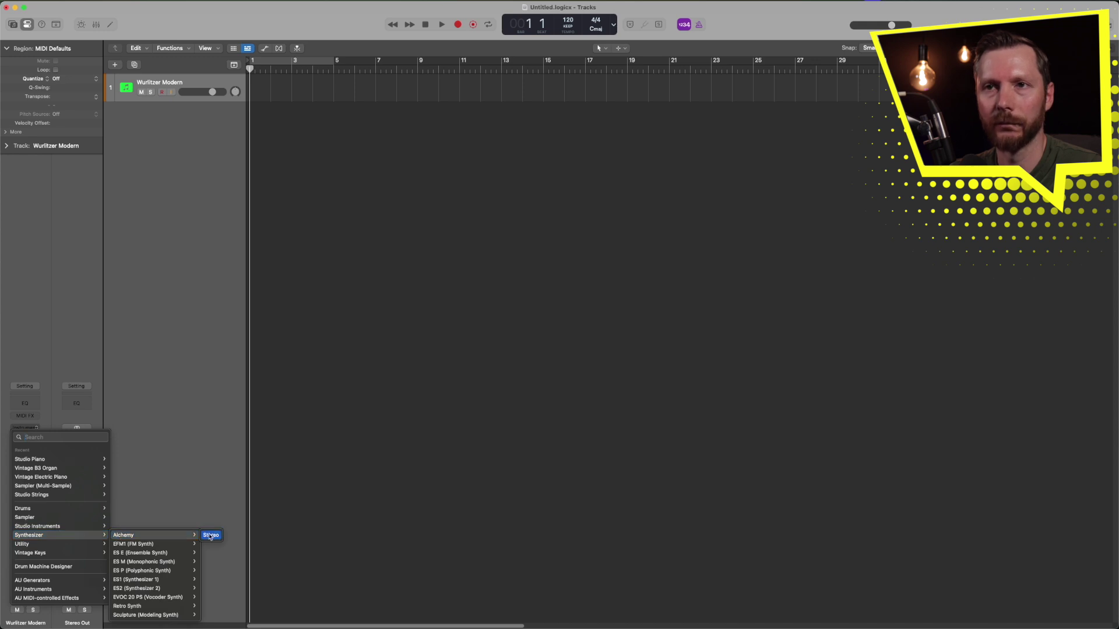
{"action": "left_click", "coordinate": [211, 535]}
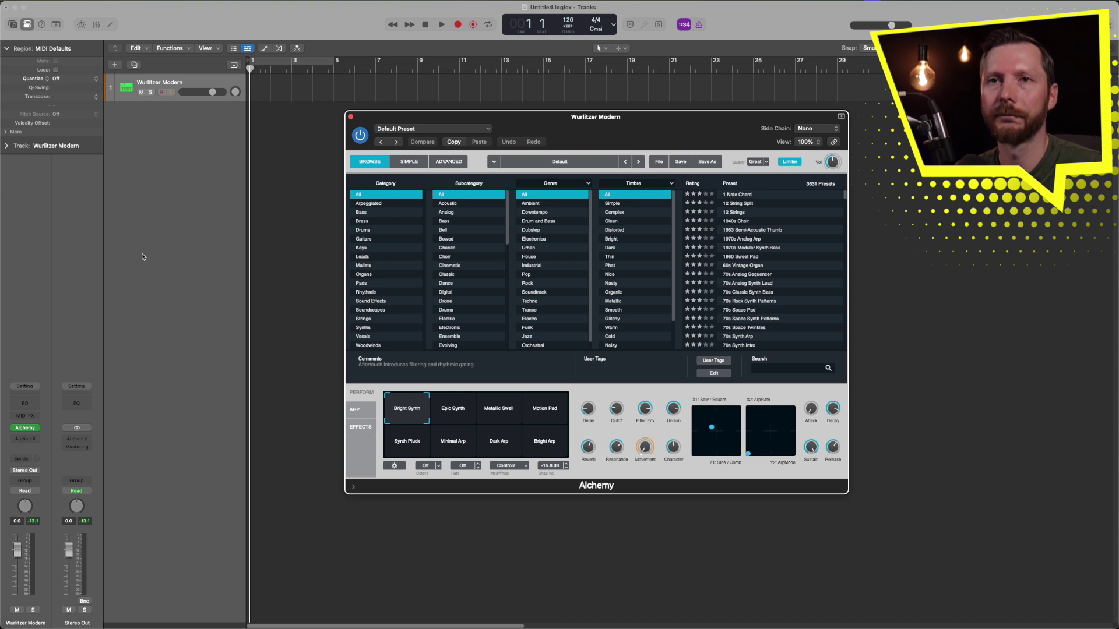
Step: Show the Library and load the Classic Chords patch from the Synthesizer category's EDM Chord group
{"action": "key", "text": "y"}
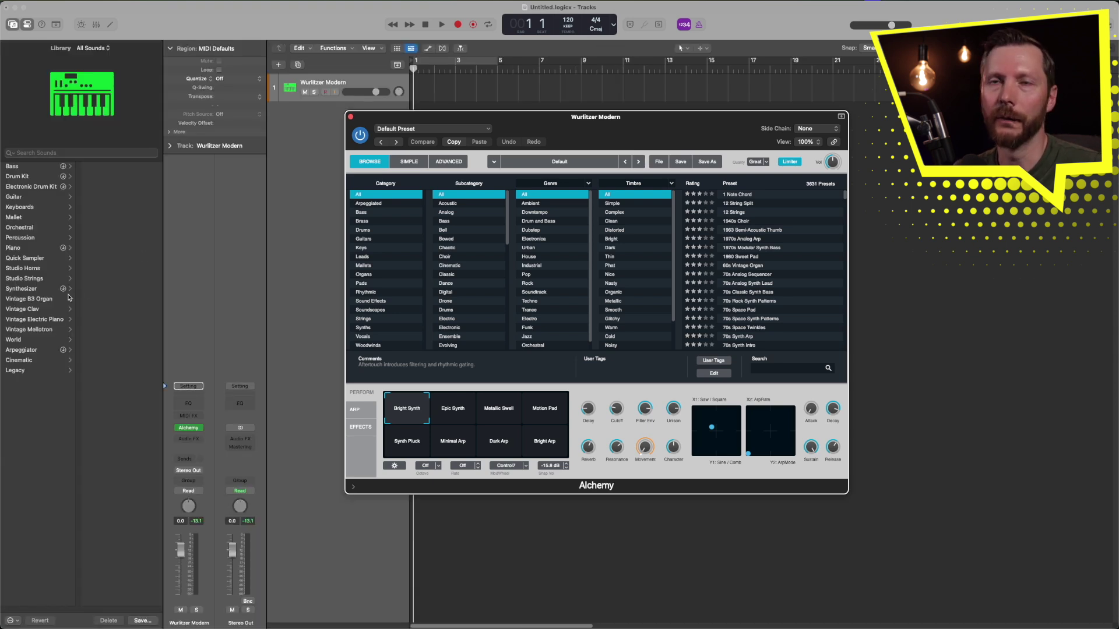
{"action": "left_click", "coordinate": [21, 290]}
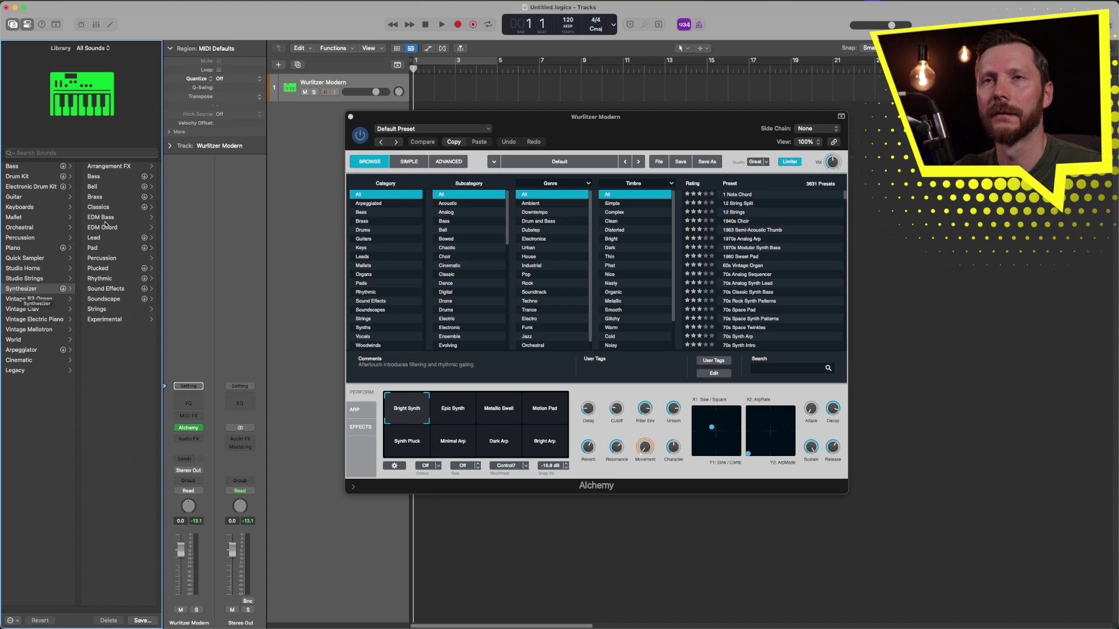
{"action": "left_click", "coordinate": [113, 228]}
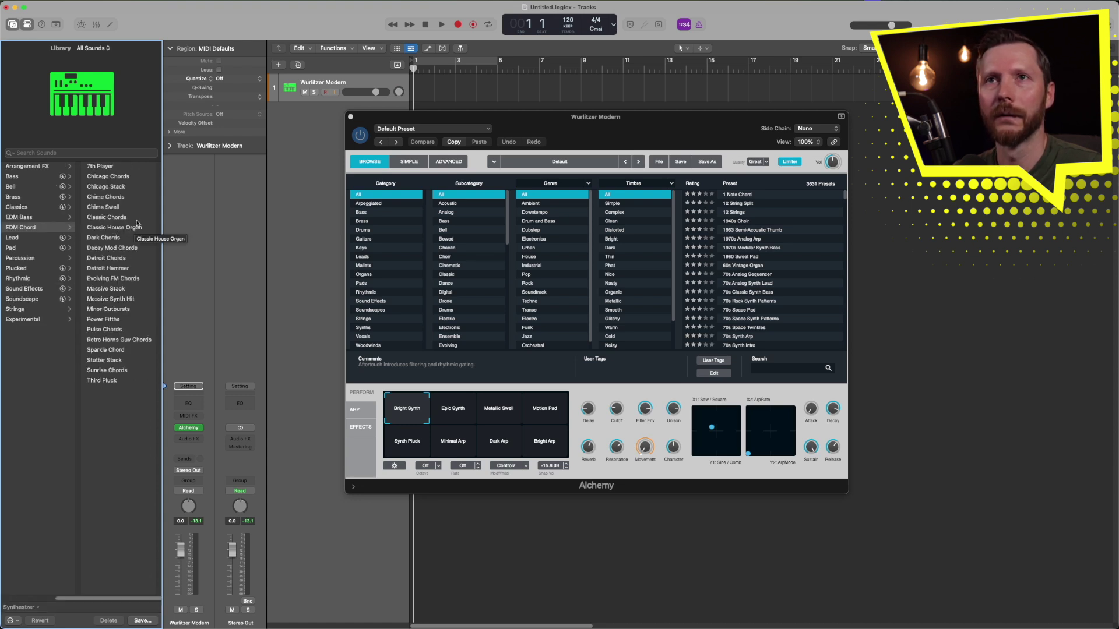
{"action": "left_click", "coordinate": [126, 218]}
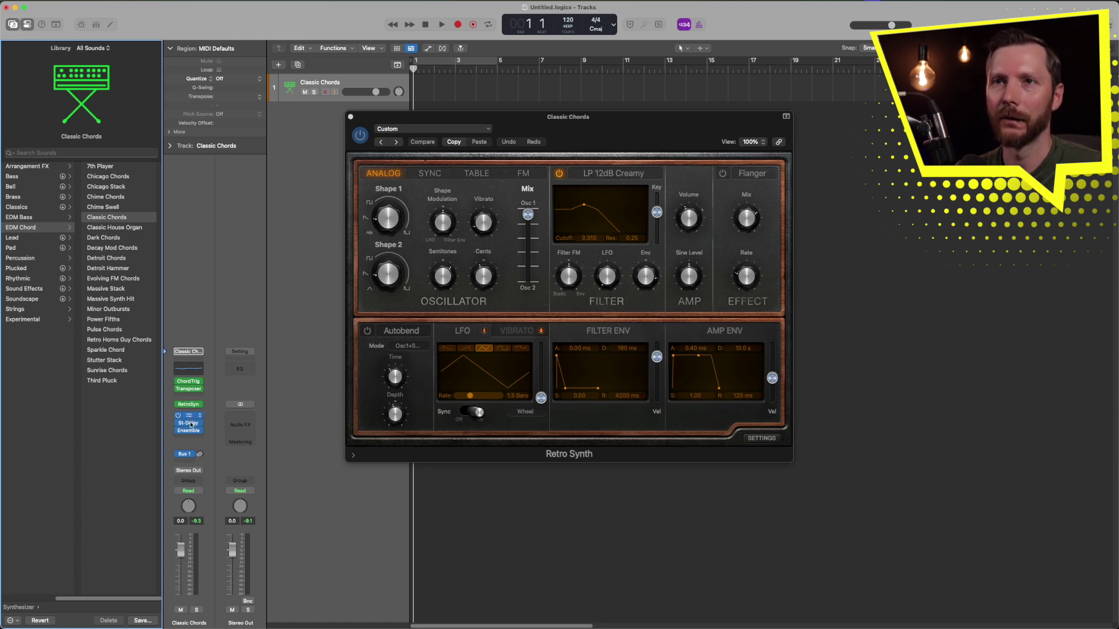
Step: Open the patch's Channel EQ and Stereo Delay effect plug-ins to view their settings
{"action": "left_click", "coordinate": [191, 425]}
{"action": "left_click", "coordinate": [191, 424]}
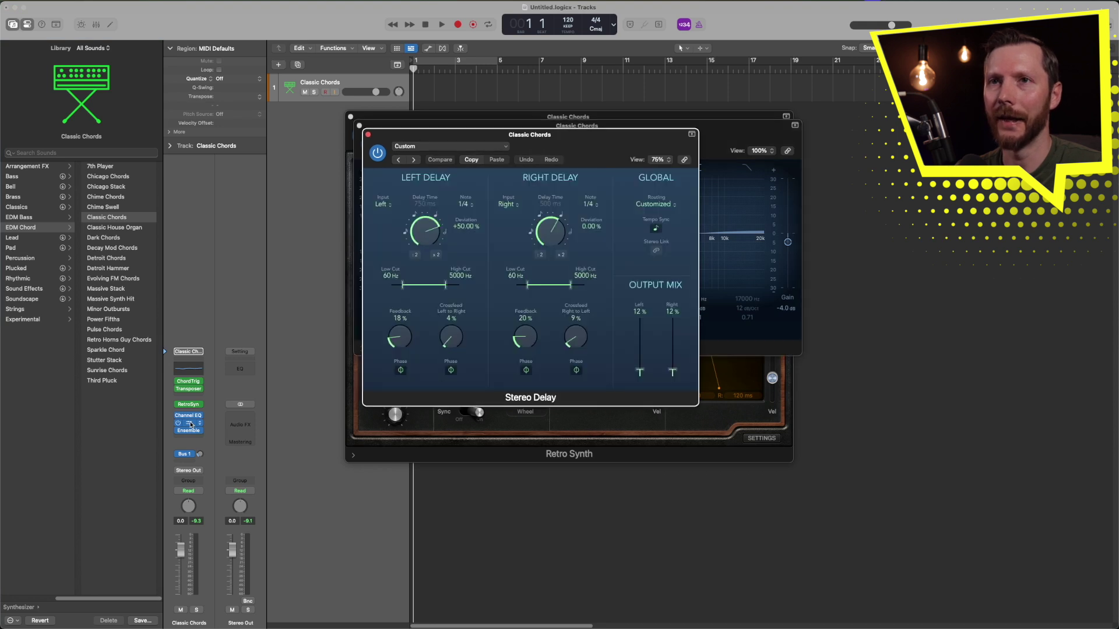
Step: Open the patch's Ensemble effect plug-in to view its settings
{"action": "left_click", "coordinate": [189, 431]}
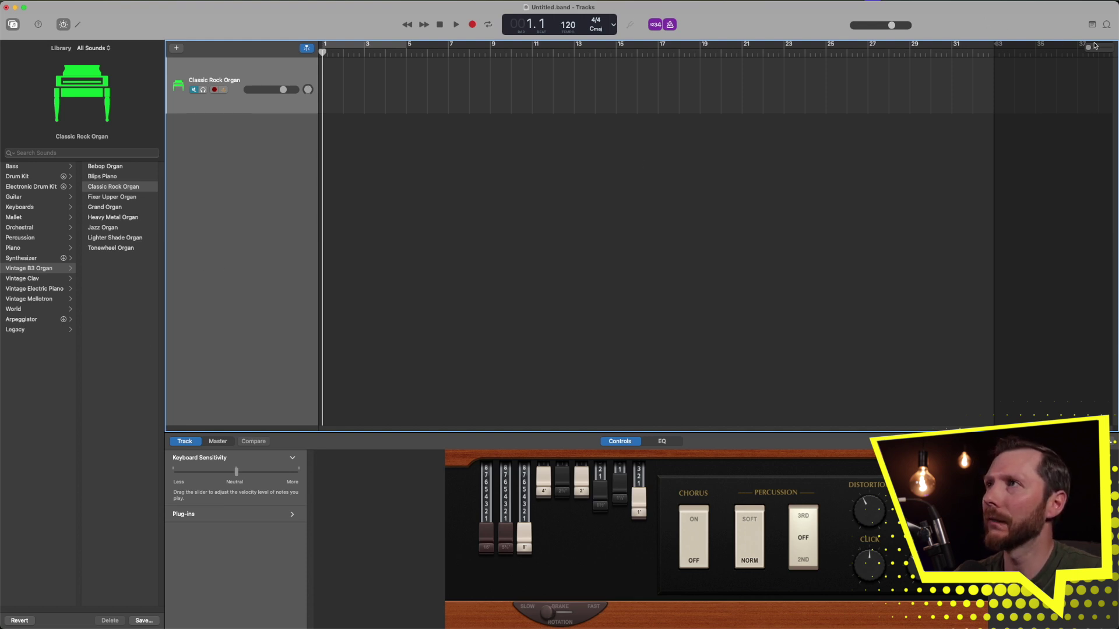
Step: Show the loop browser in GarageBand and in Logic Pro, and look through the full list of Apple Loops
{"action": "left_click", "coordinate": [1106, 24]}
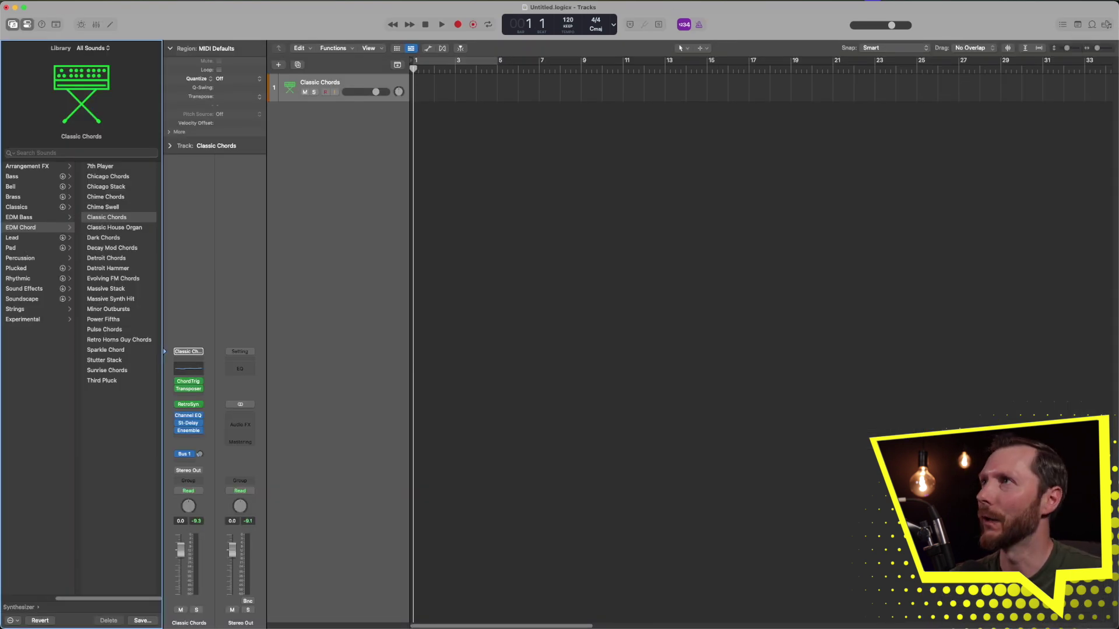
{"action": "left_click", "coordinate": [1093, 25]}
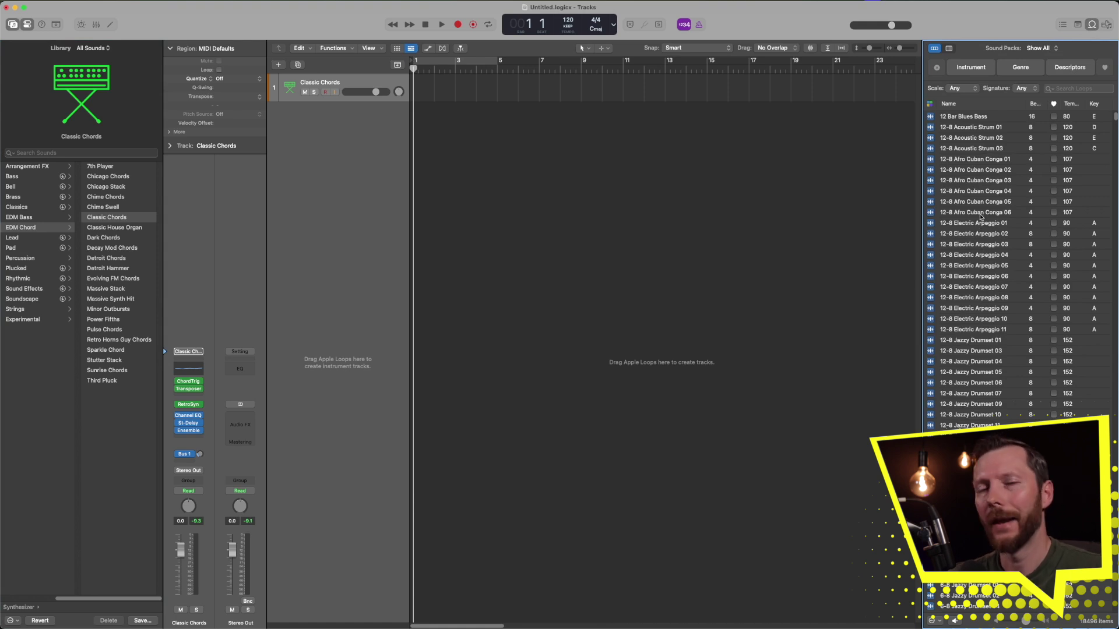
{"action": "scroll", "coordinate": [984, 236], "scroll_direction": "down", "scroll_amount": 15}
{"action": "scroll", "coordinate": [985, 236], "scroll_direction": "up", "scroll_amount": 15}
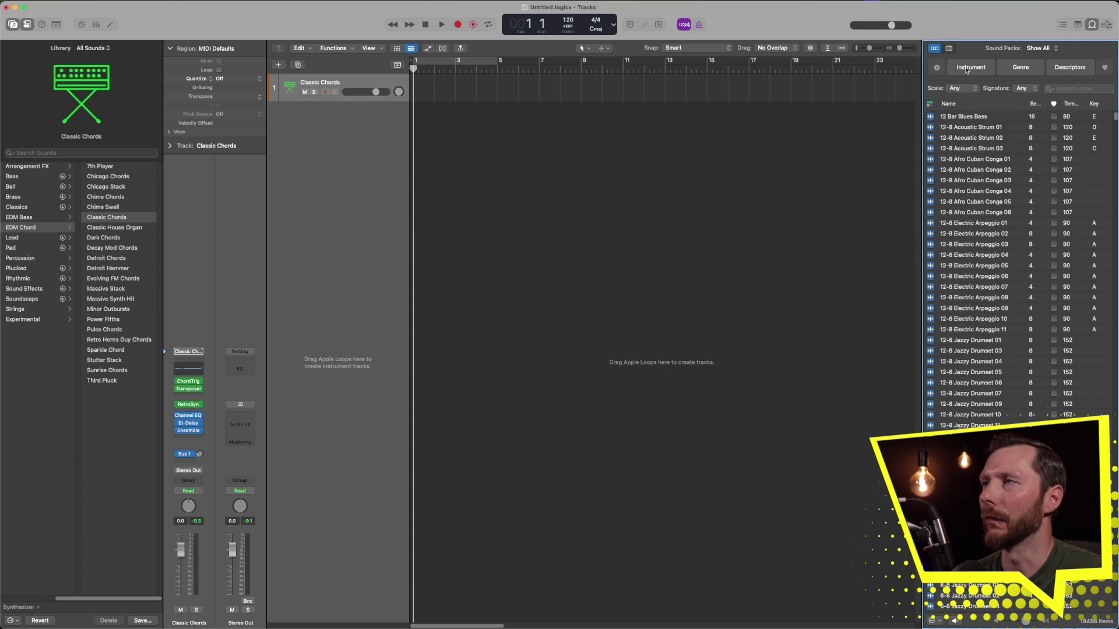
Step: Filter the loops by the Organ instrument and the Hip Hop/R&B genre
{"action": "left_click", "coordinate": [967, 68]}
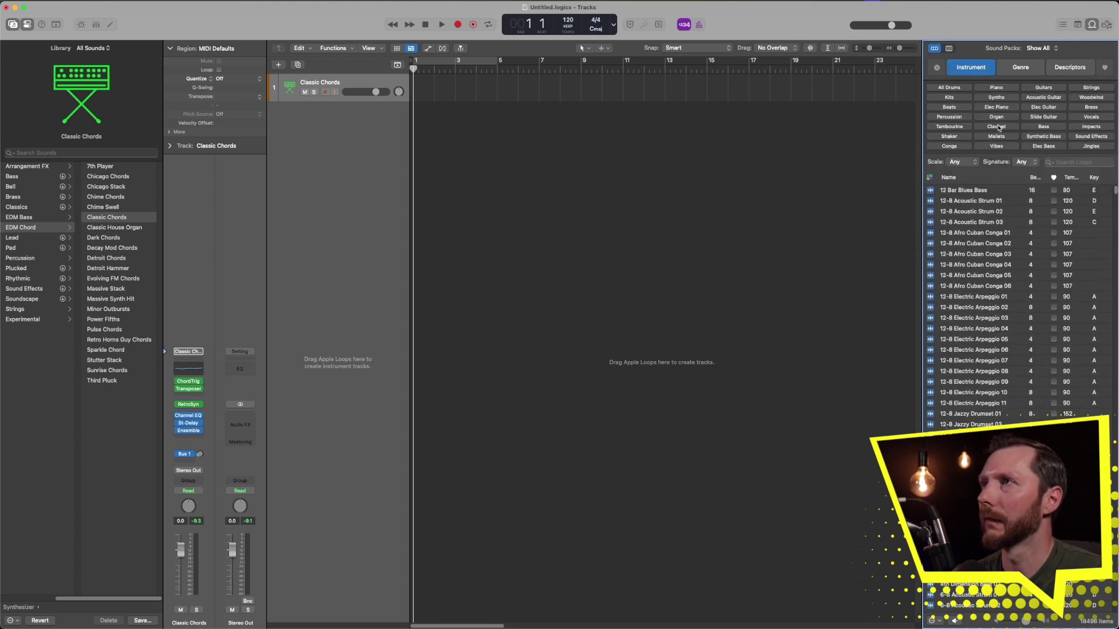
{"action": "left_click", "coordinate": [1000, 118]}
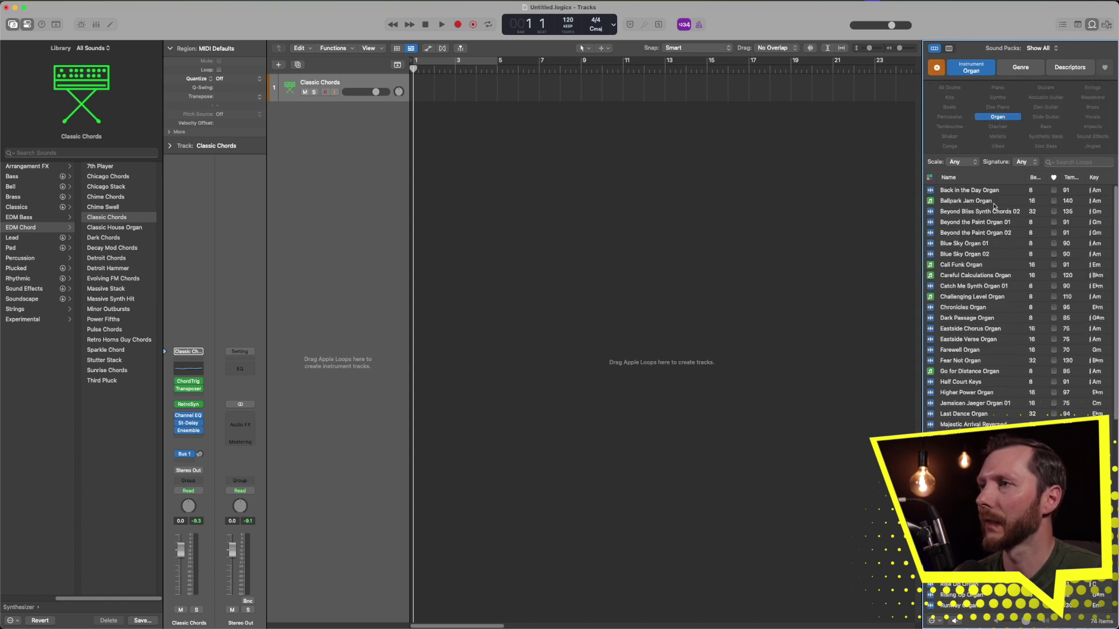
{"action": "scroll", "coordinate": [960, 339], "scroll_direction": "down", "scroll_amount": 10}
{"action": "scroll", "coordinate": [960, 338], "scroll_direction": "up", "scroll_amount": 10}
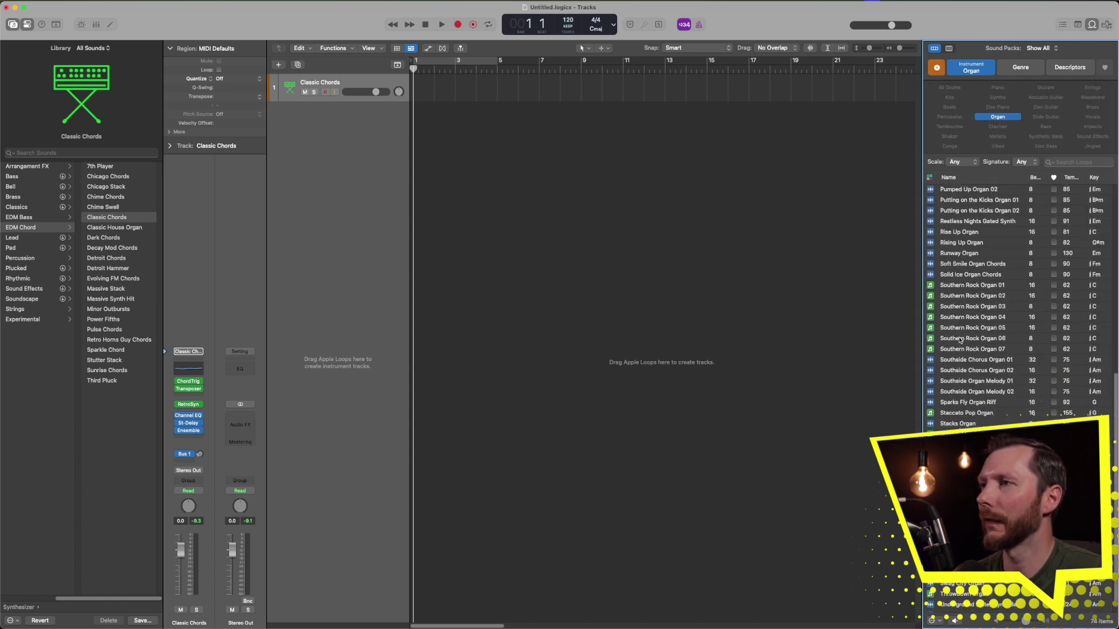
{"action": "left_click", "coordinate": [1024, 73]}
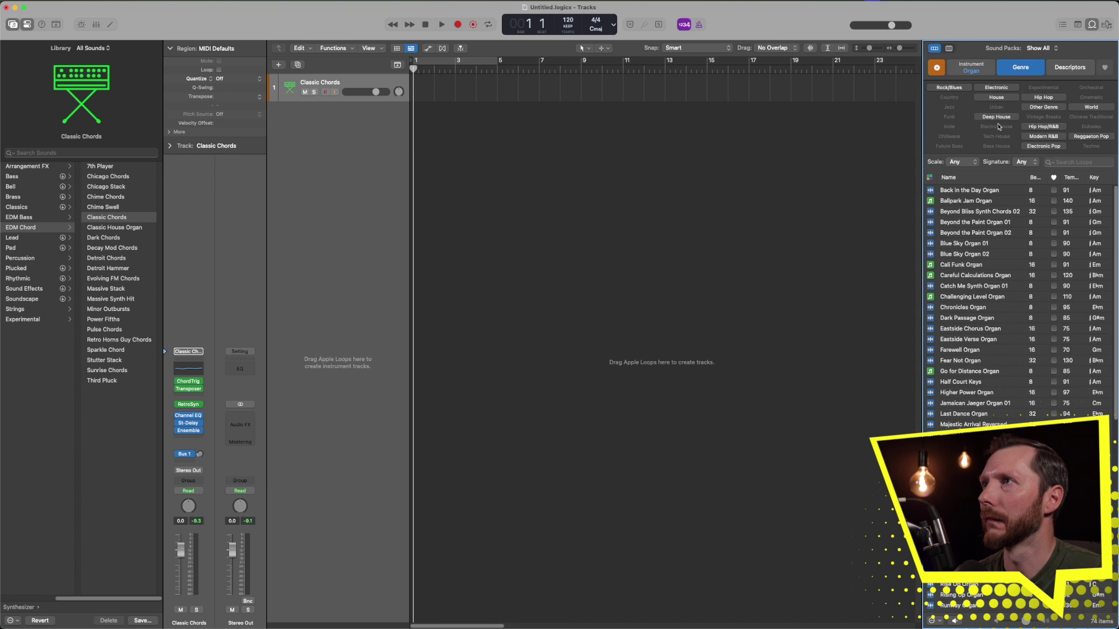
{"action": "left_click", "coordinate": [1038, 128]}
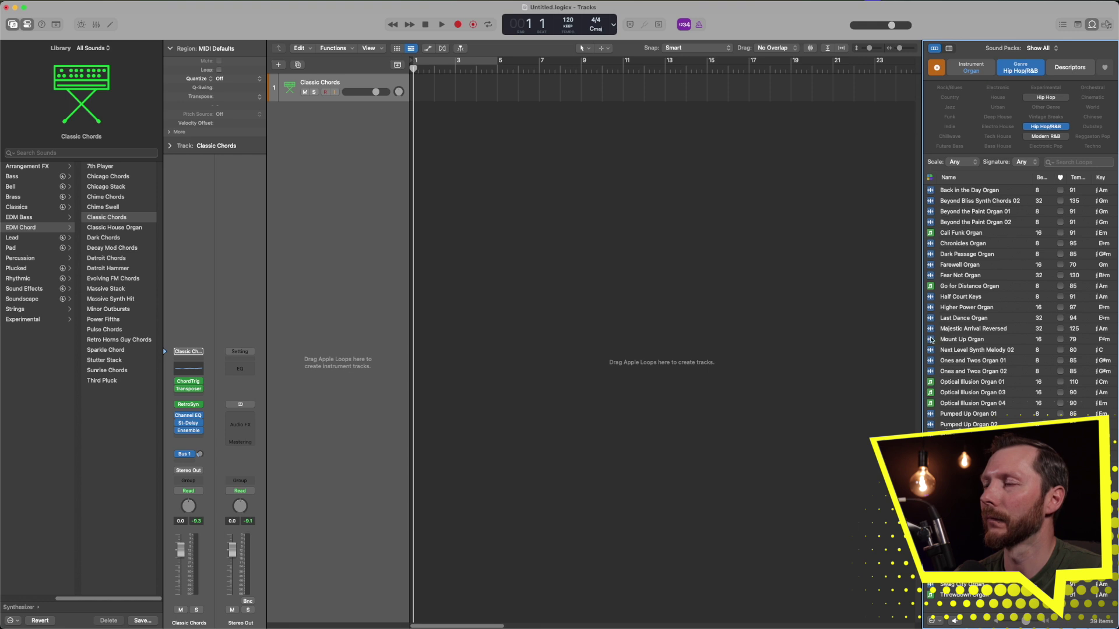
Step: Preview the Mount Up Organ loop and add it on a new audio track starting at bar 1
{"action": "left_click", "coordinate": [930, 339]}
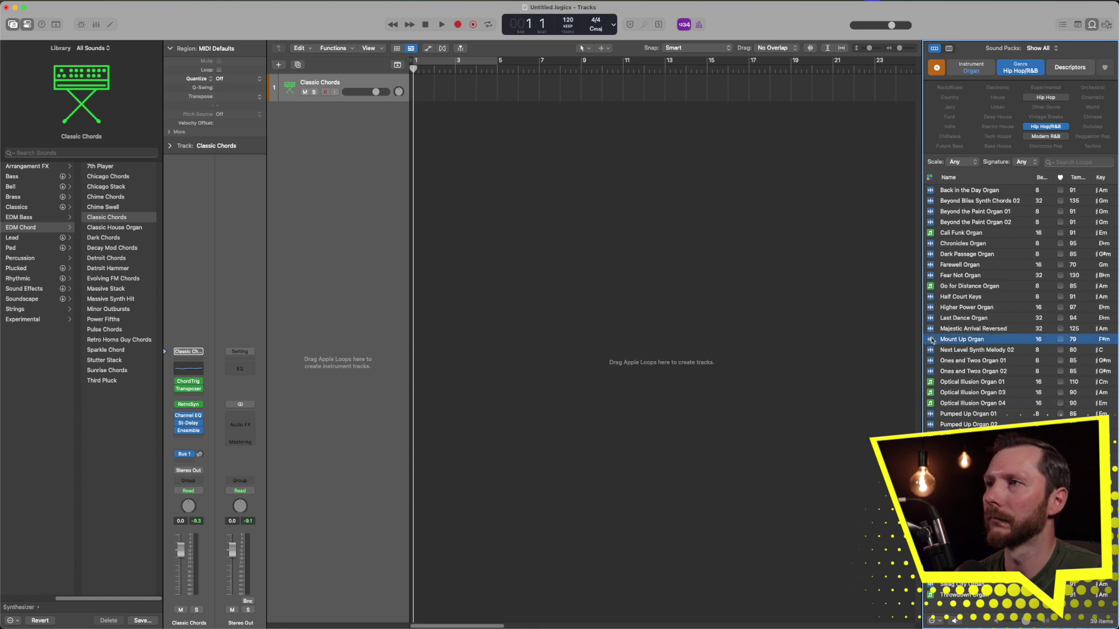
{"action": "left_click", "coordinate": [931, 341]}
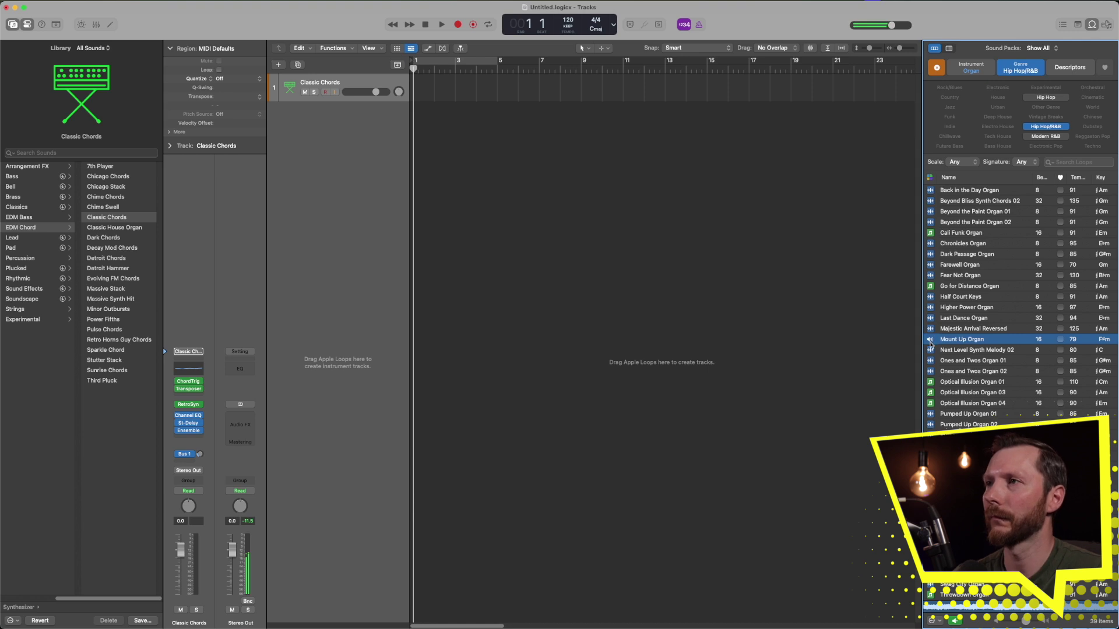
{"action": "left_click", "coordinate": [930, 341]}
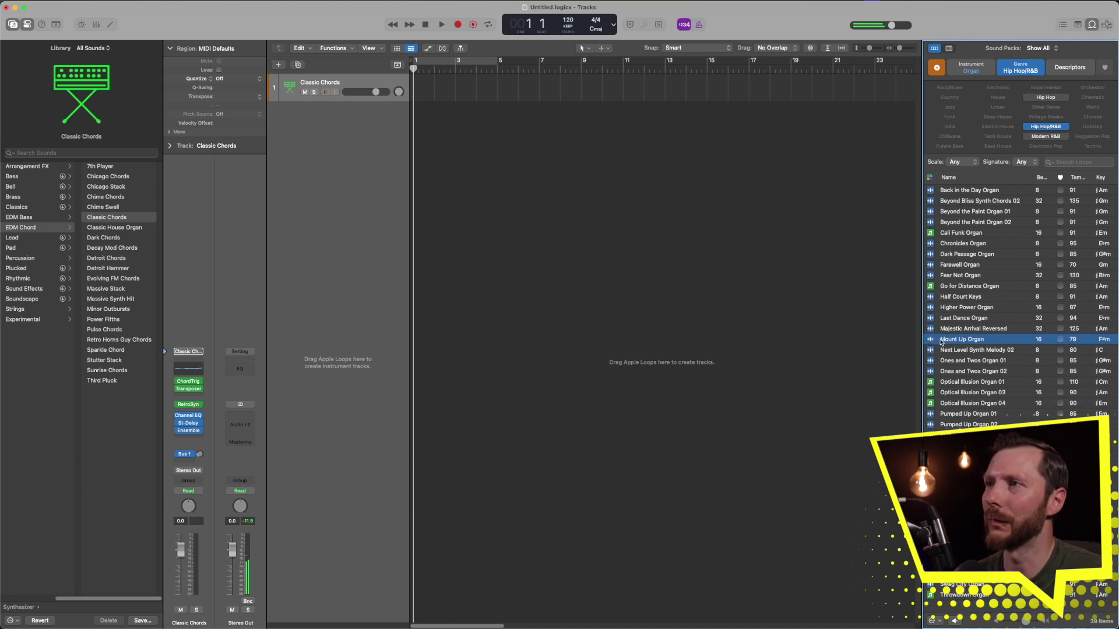
{"action": "left_click_drag", "start_coordinate": [962, 340], "coordinate": [519, 236]}
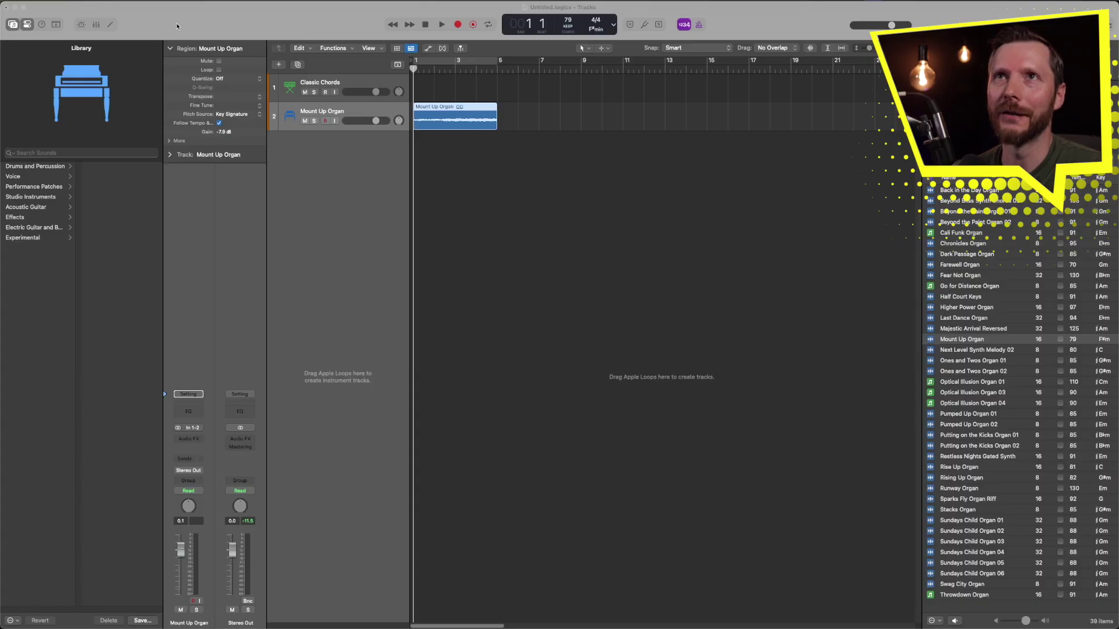
Step: View the Advanced settings for Complete Features and the I/O Buffer Size choices in the audio device settings
{"action": "left_click", "coordinate": [44, 2]}
{"action": "left_click", "coordinate": [43, 1]}
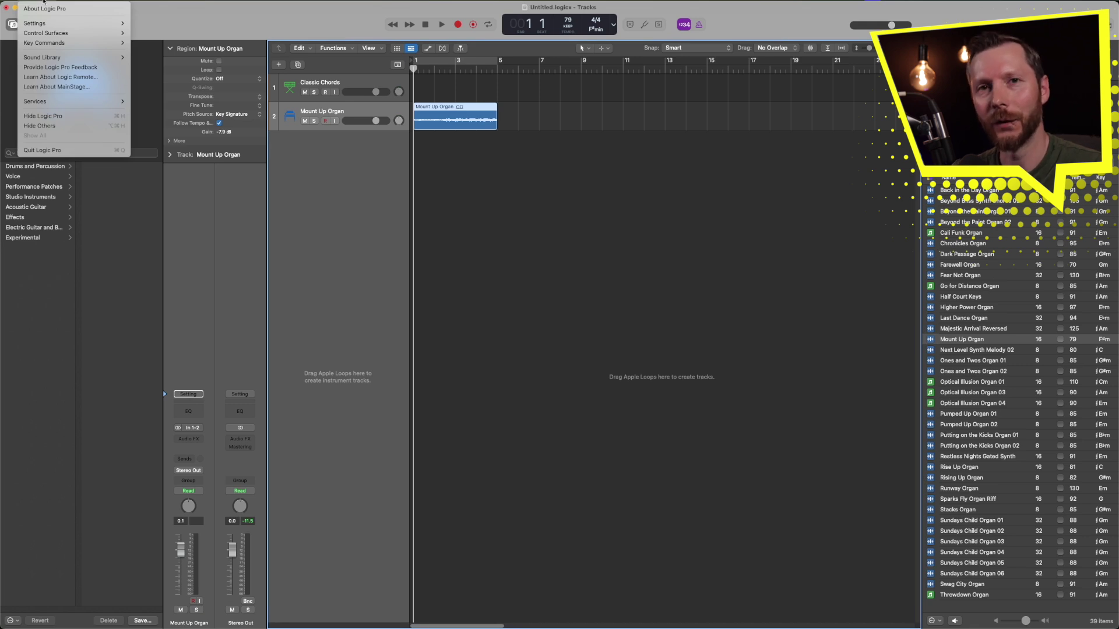
{"action": "mouse_move", "coordinate": [50, 24]}
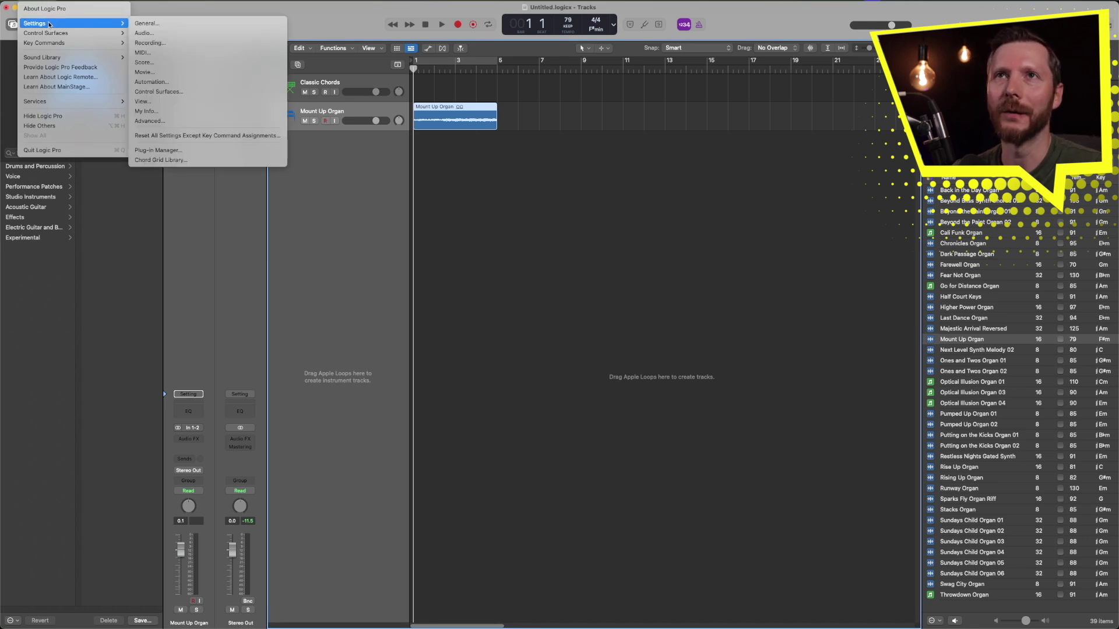
{"action": "left_click", "coordinate": [182, 123]}
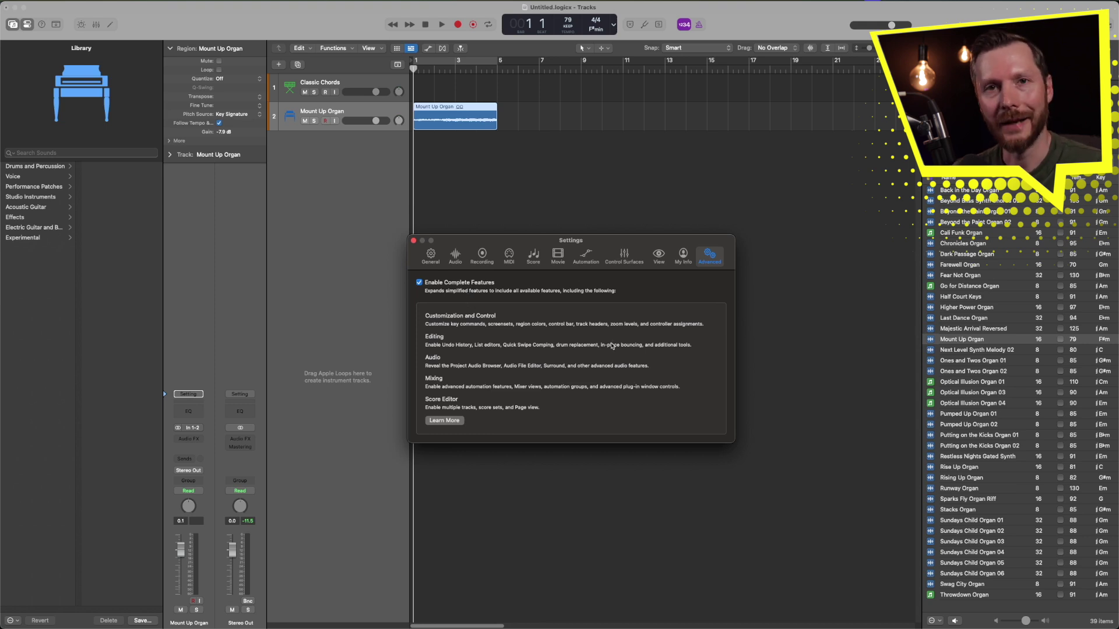
{"action": "left_click", "coordinate": [460, 259]}
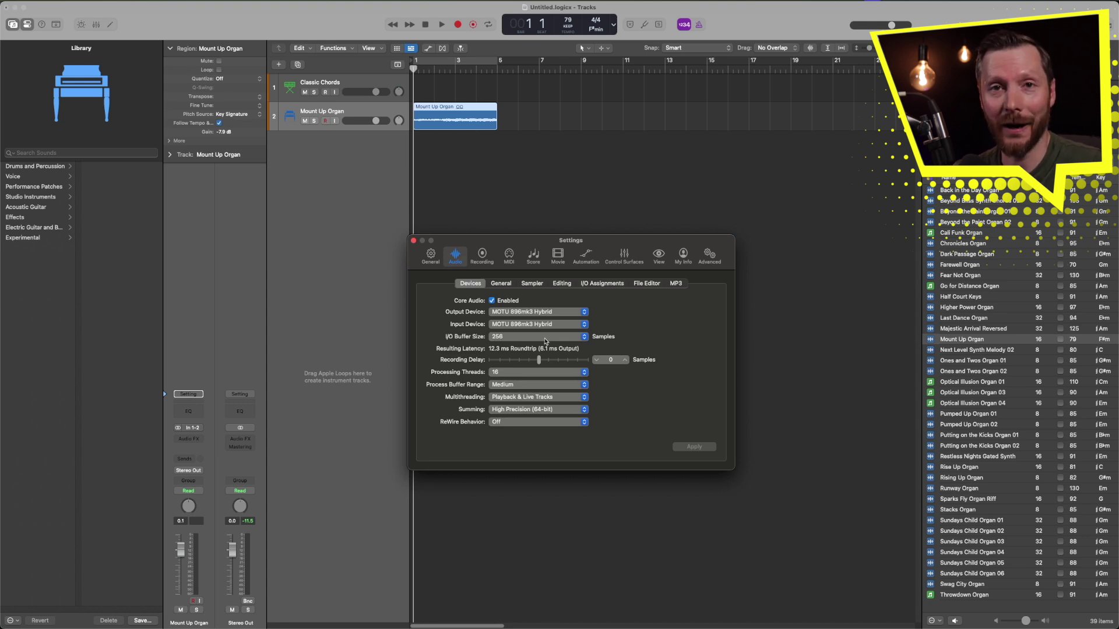
{"action": "left_click", "coordinate": [518, 341]}
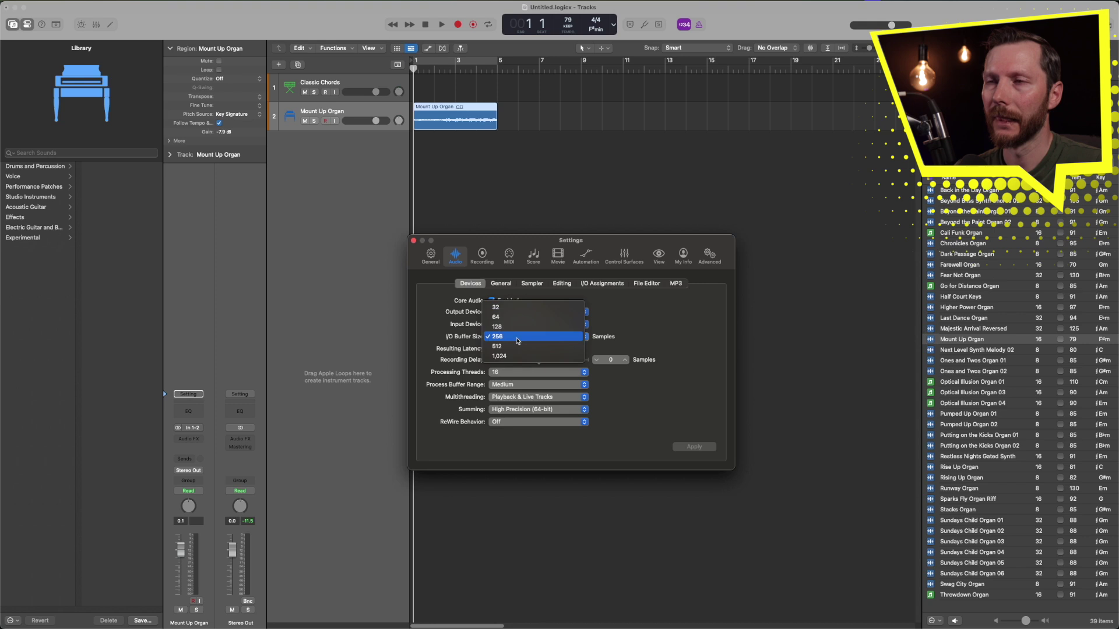
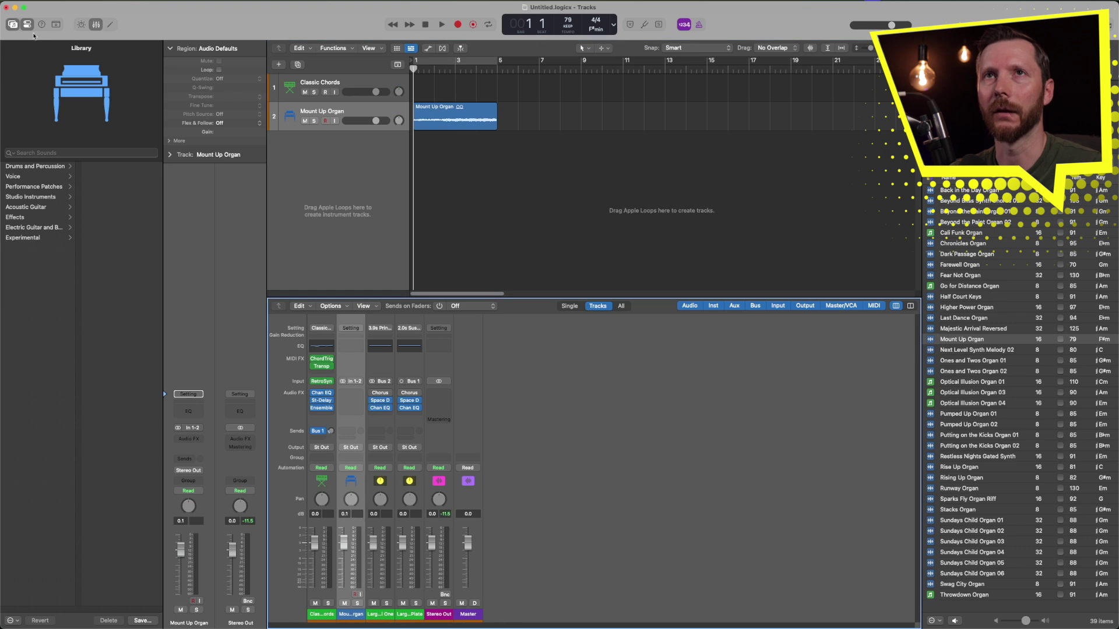
Step: Hide the Library and the loop browser to enlarge the tracks area and Mixer
{"action": "left_click", "coordinate": [12, 25]}
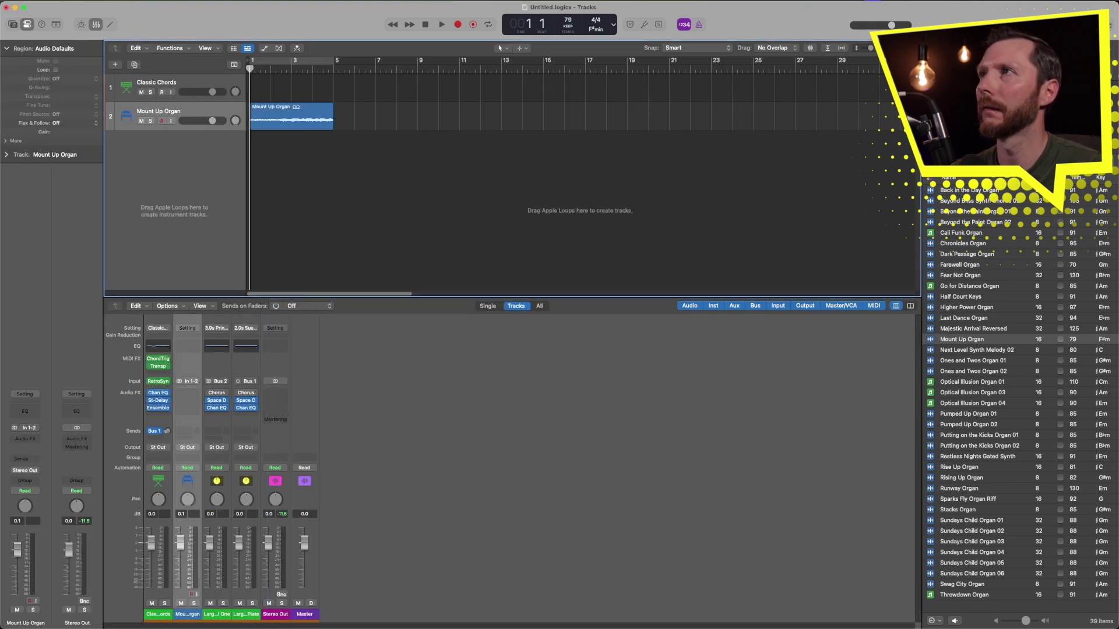
{"action": "key", "text": "o"}
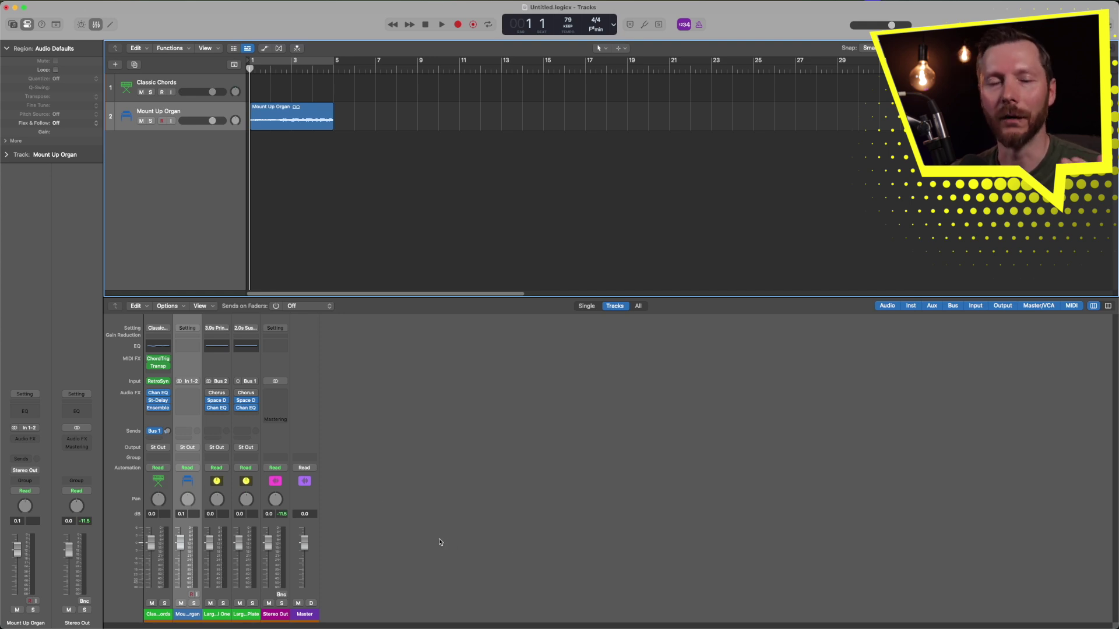
Step: Lower the Mount Up Organ channel's volume fader to -0.5 dB and reset it to 0.0 dB
{"action": "left_click_drag", "start_coordinate": [182, 543], "coordinate": [182, 546]}
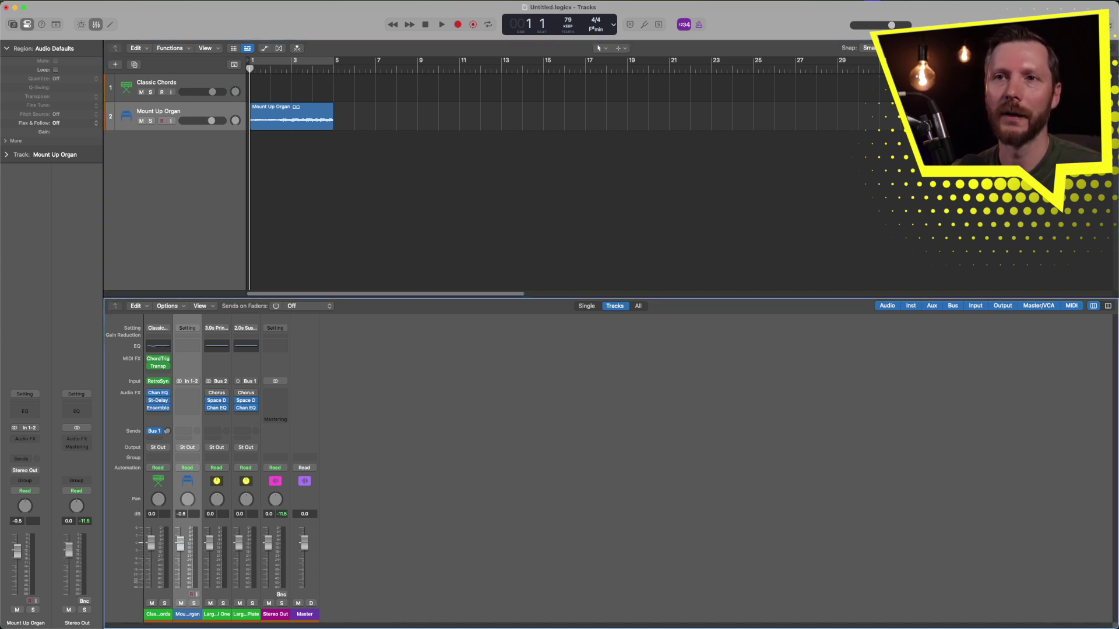
{"action": "left_click", "coordinate": [179, 548], "text": "alt"}
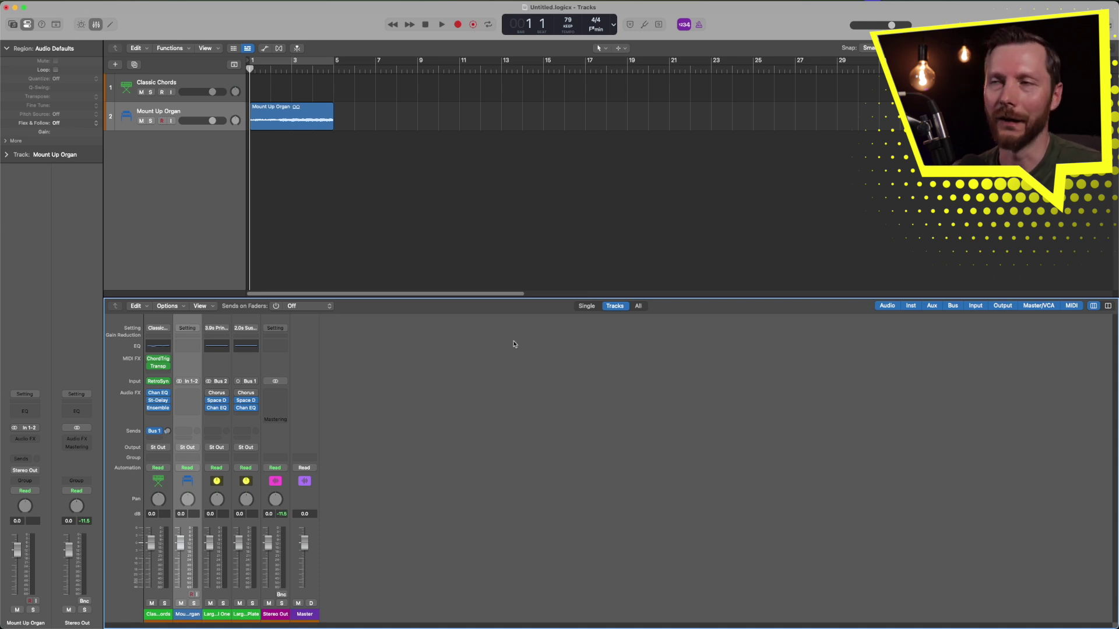
Step: Assign the Text Tool as the secondary tool and rename the Mount Up Organ region as Organ
{"action": "left_click", "coordinate": [621, 48]}
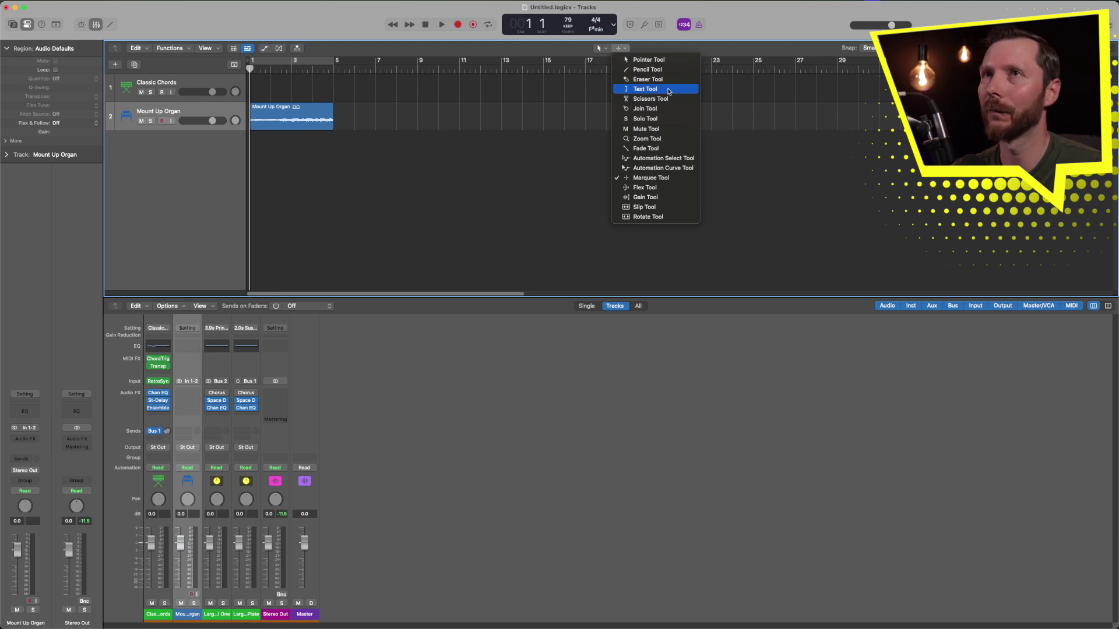
{"action": "left_click", "coordinate": [669, 91]}
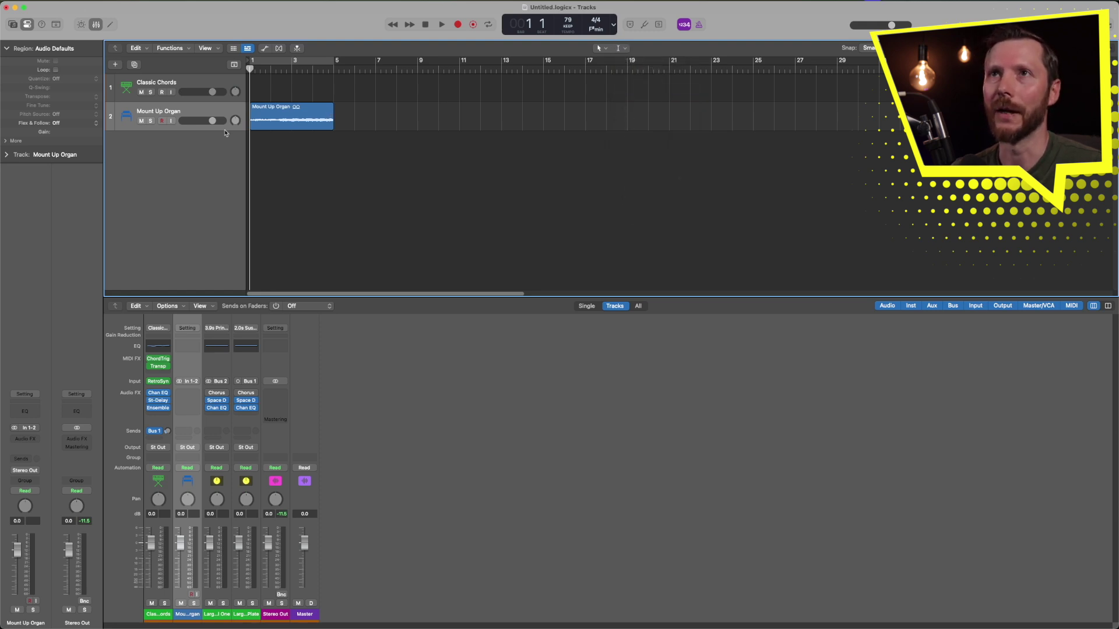
{"action": "left_click", "coordinate": [284, 108]}
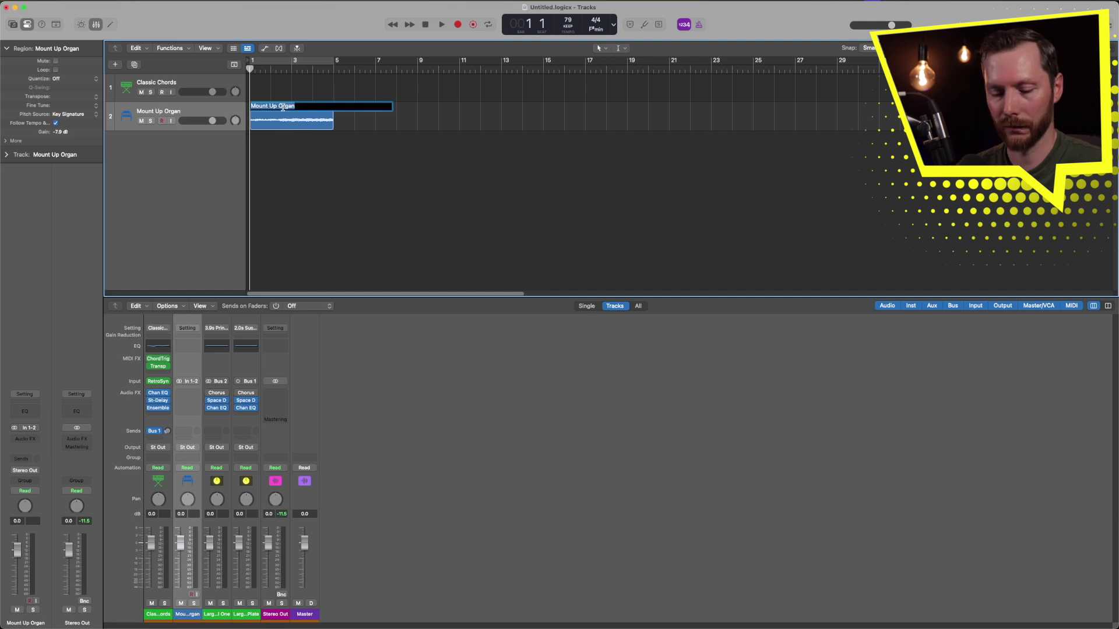
{"action": "key", "text": "BackSpace"}
{"action": "type", "text": "Organ"}
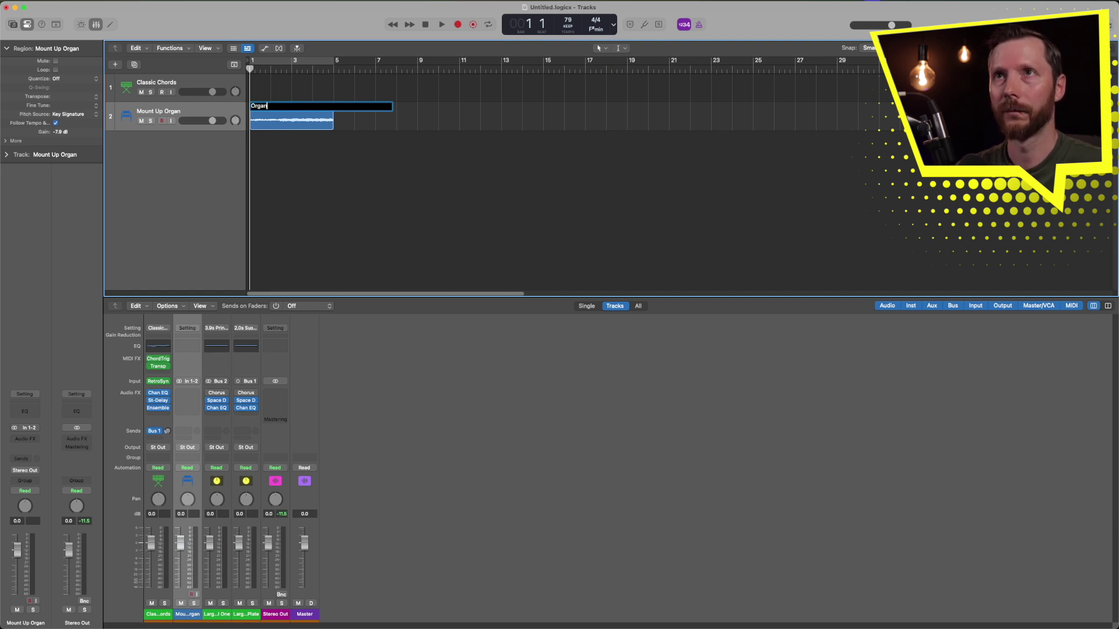
{"action": "key", "text": "Return"}
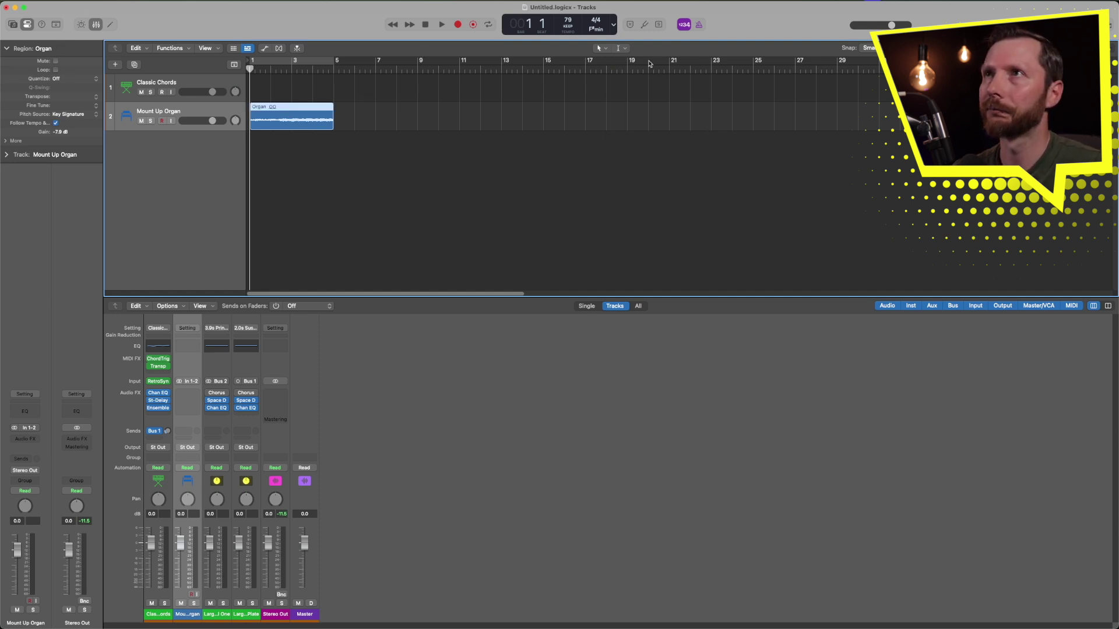
Step: Assign the Scissors Tool as the secondary tool and split the Organ region at bar 3, midway through bar 3 and just before its end
{"action": "left_click", "coordinate": [621, 49]}
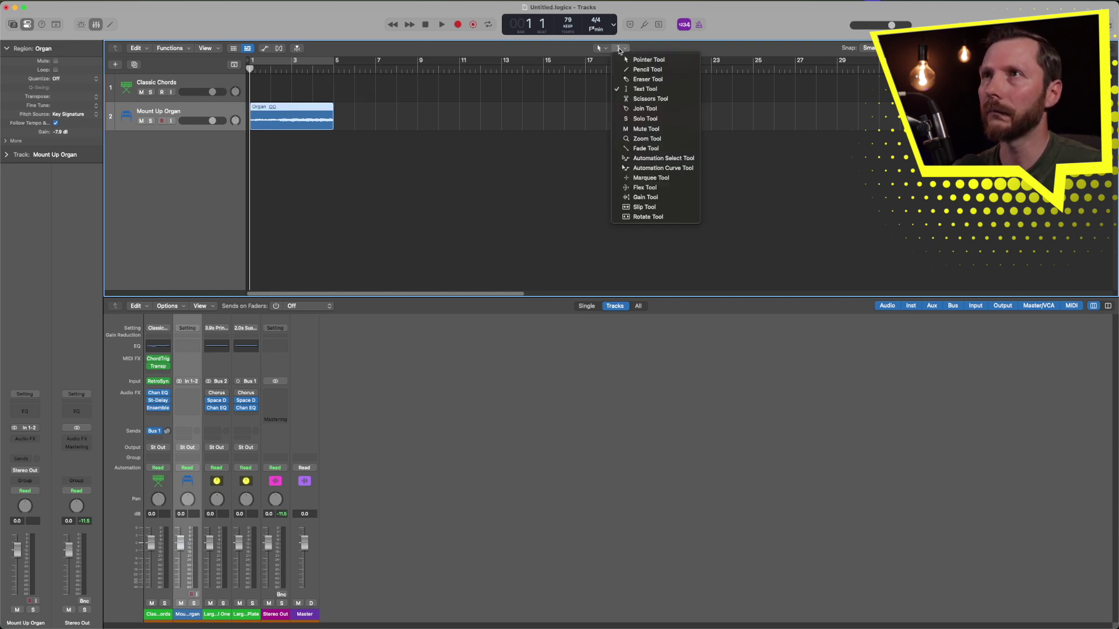
{"action": "left_click", "coordinate": [634, 101]}
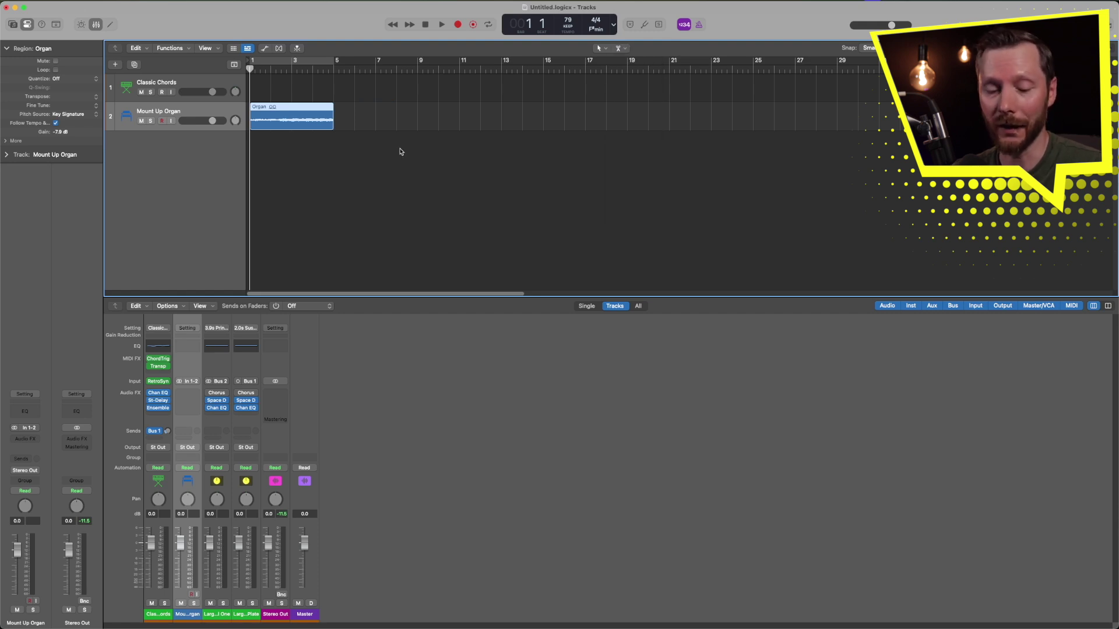
{"action": "left_click", "coordinate": [295, 114]}
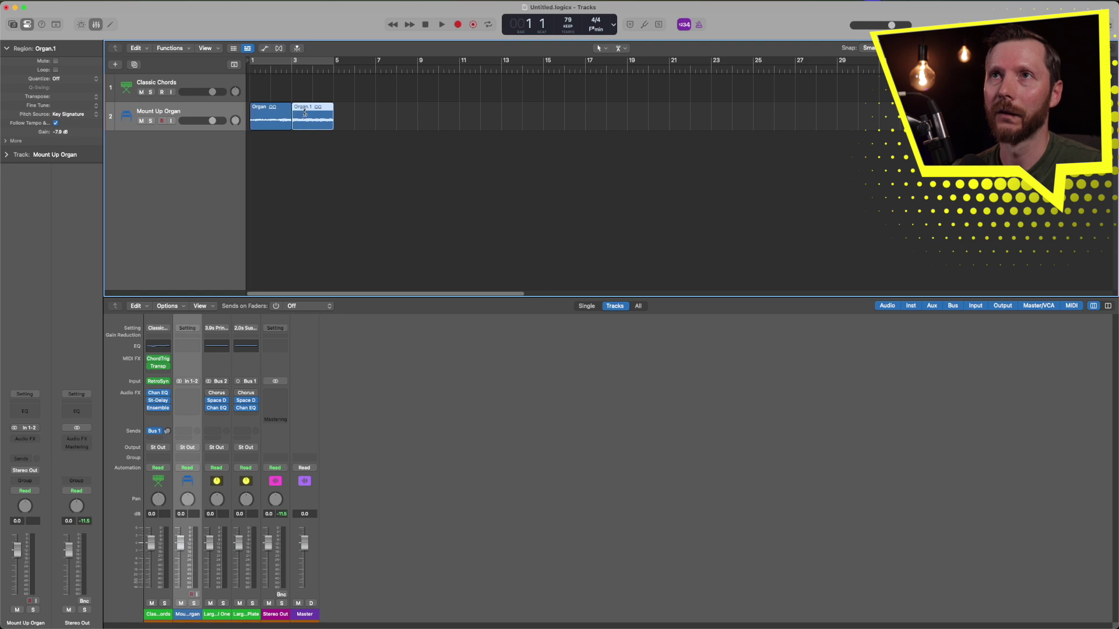
{"action": "left_click", "coordinate": [302, 114]}
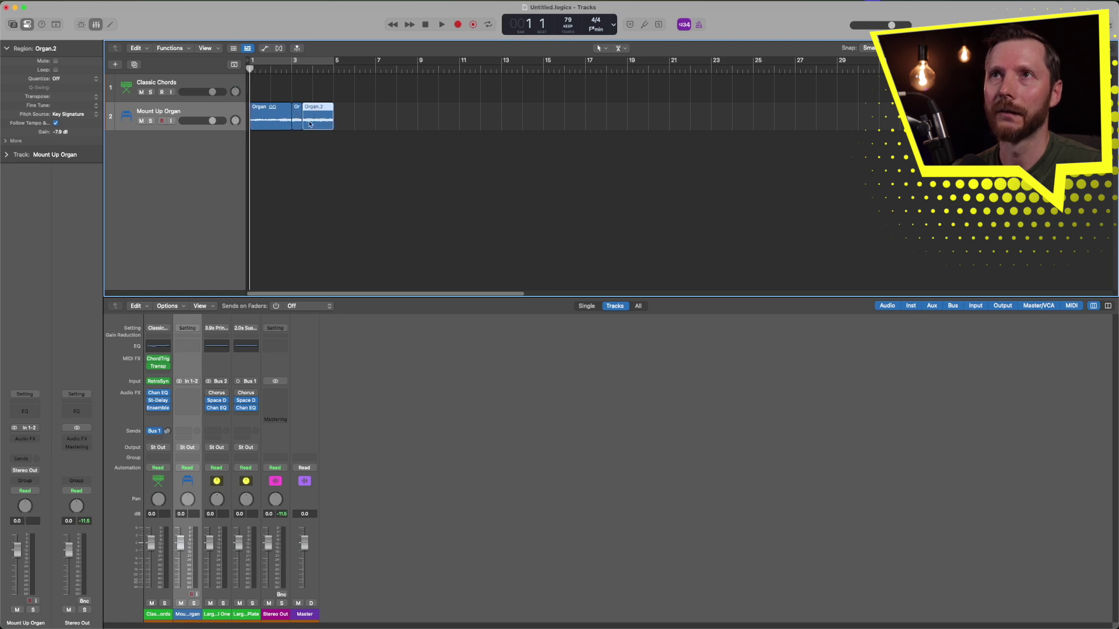
{"action": "left_click", "coordinate": [330, 118]}
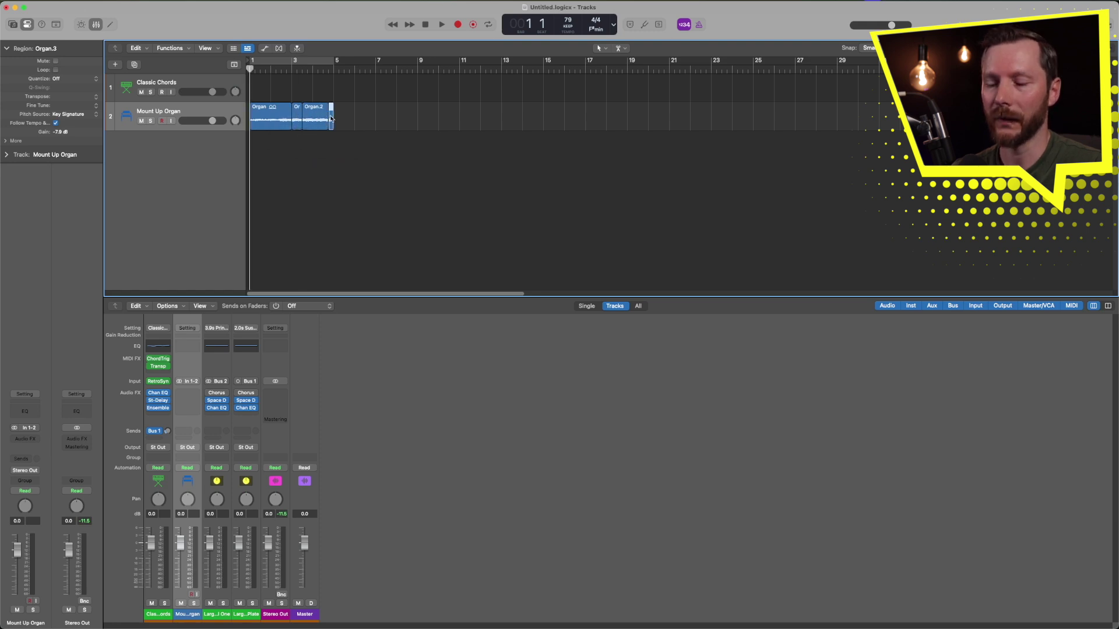
Step: Delete the sliver at the end of the split organ region and move the short piece at bar 3 to bar 6
{"action": "key", "text": "Delete"}
{"action": "left_click_drag", "start_coordinate": [297, 117], "coordinate": [360, 118]}
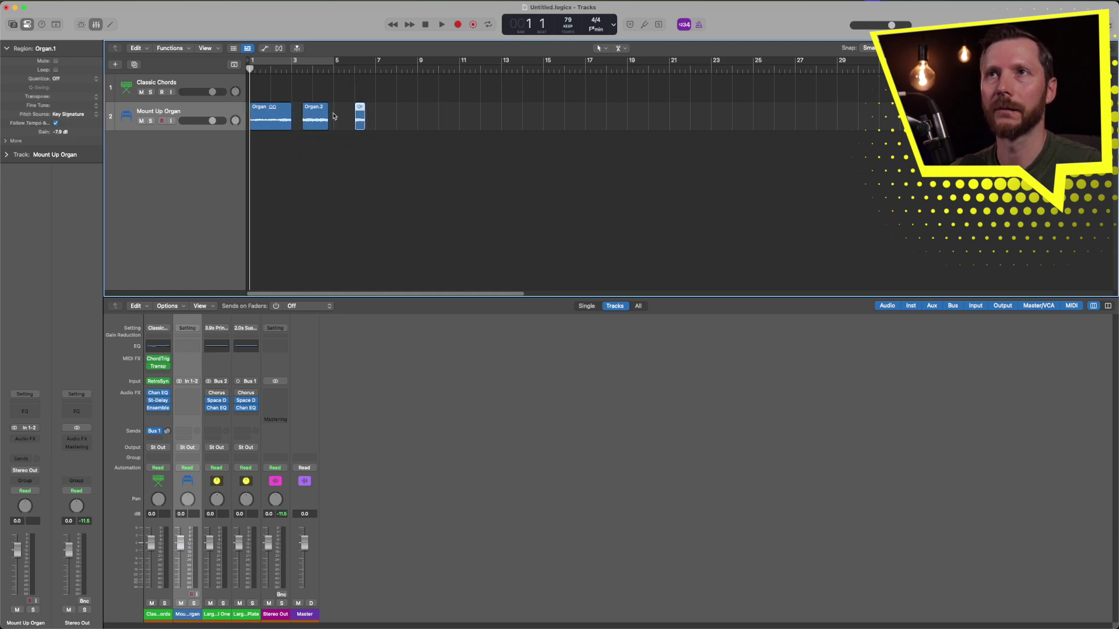
{"action": "left_click", "coordinate": [312, 70]}
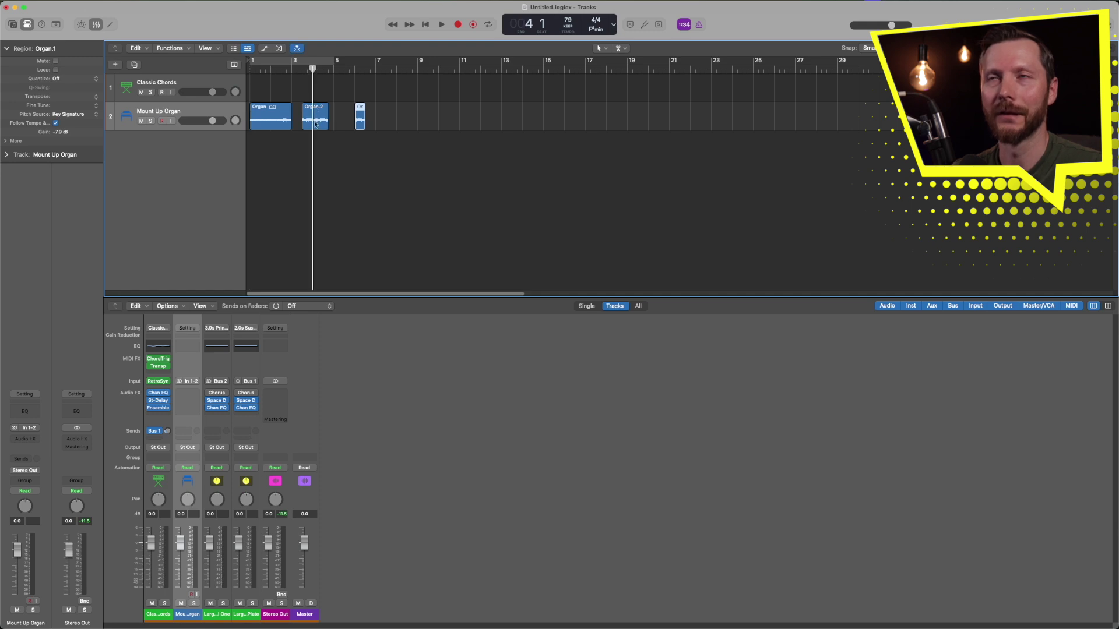
{"action": "left_click", "coordinate": [315, 121]}
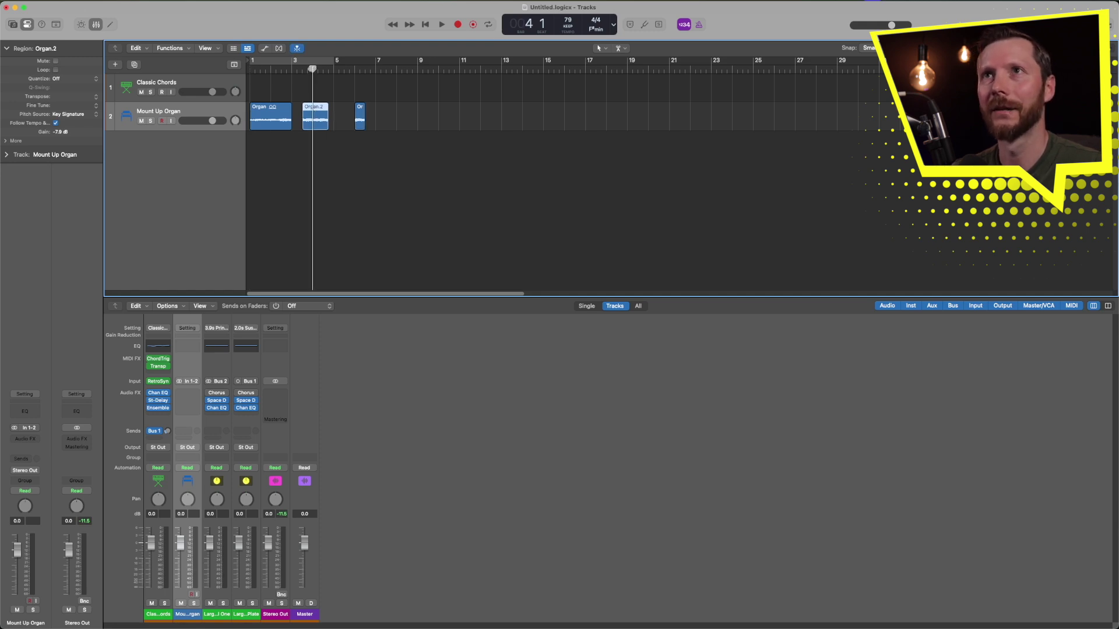
{"action": "left_click_drag", "start_coordinate": [314, 69], "coordinate": [272, 70]}
{"action": "left_click", "coordinate": [281, 91]}
{"action": "left_click", "coordinate": [249, 69]}
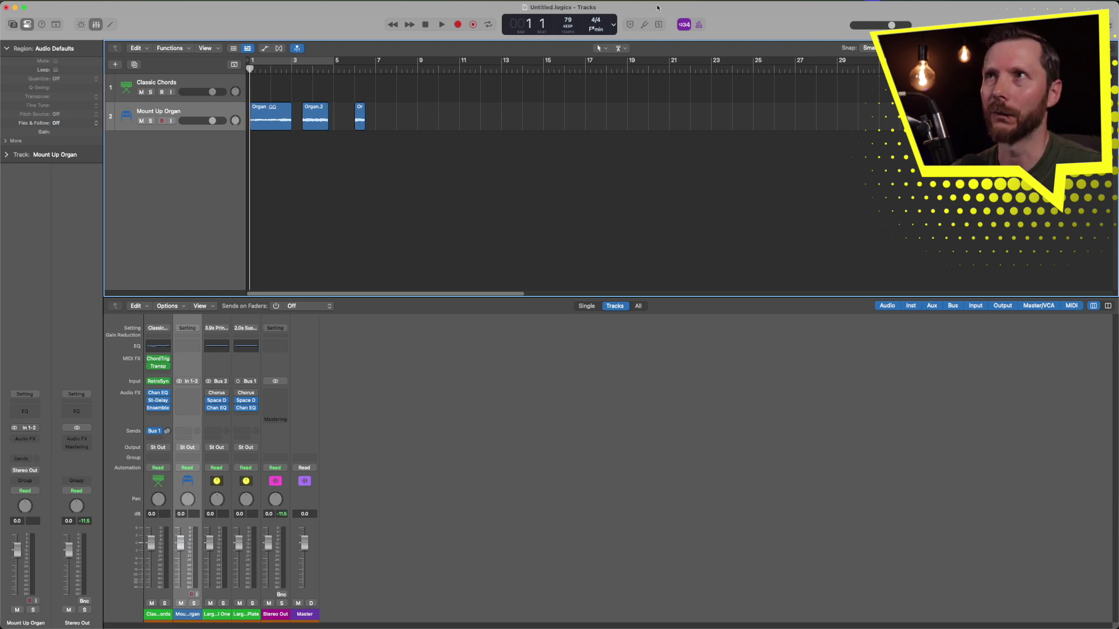
Step: Assign the Join Tool as the secondary tool and move the short piece at bar 6 back against the end of Organ.2
{"action": "left_click", "coordinate": [619, 49]}
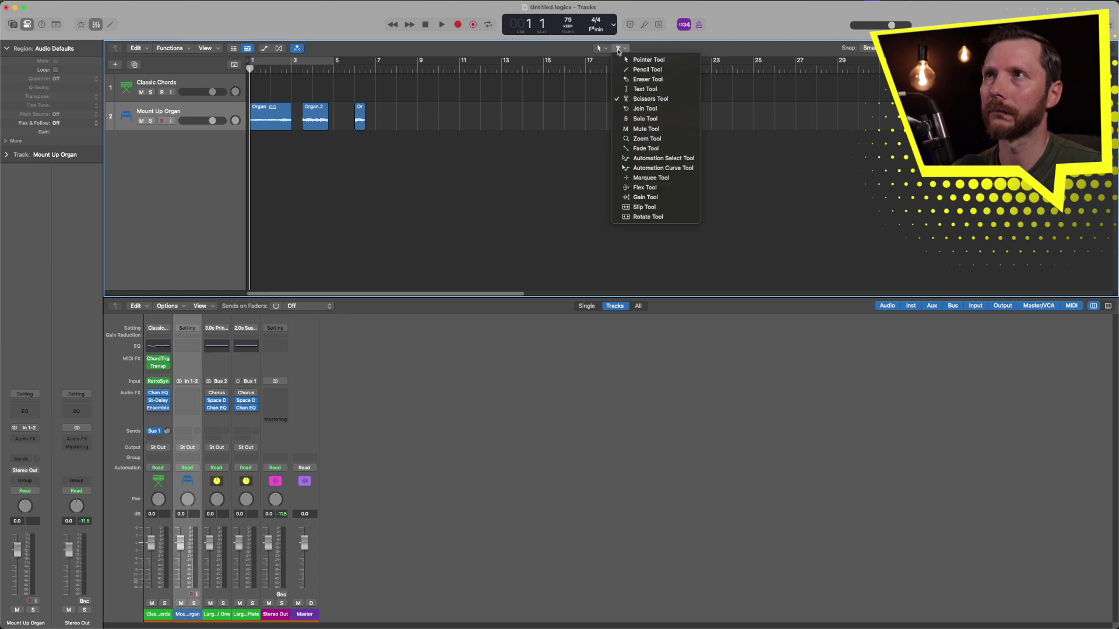
{"action": "left_click", "coordinate": [628, 110]}
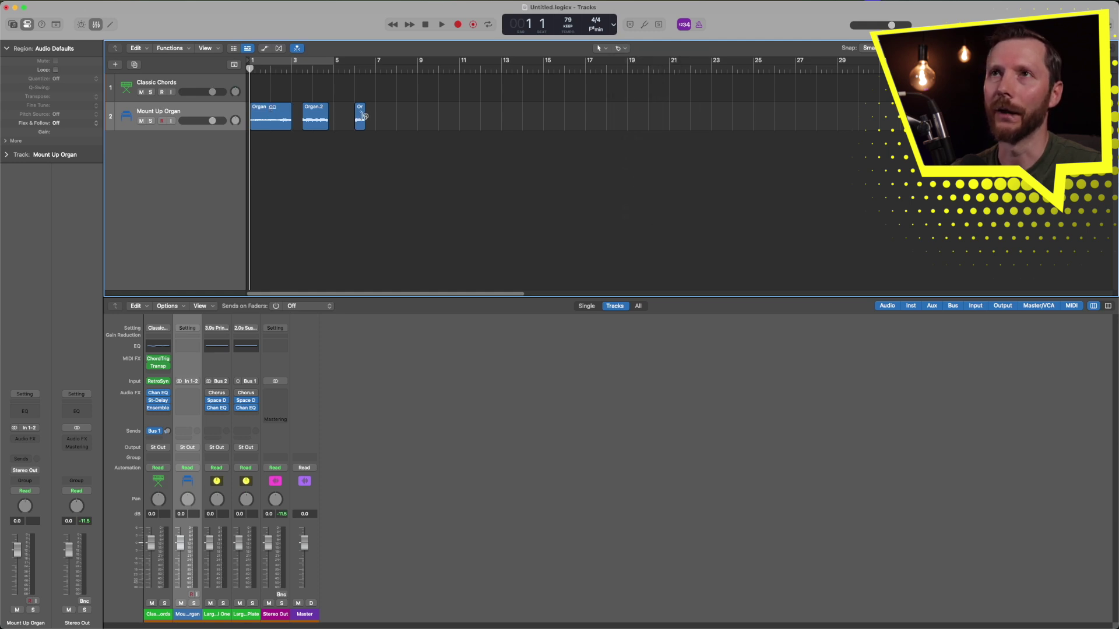
{"action": "left_click_drag", "start_coordinate": [362, 118], "coordinate": [334, 120]}
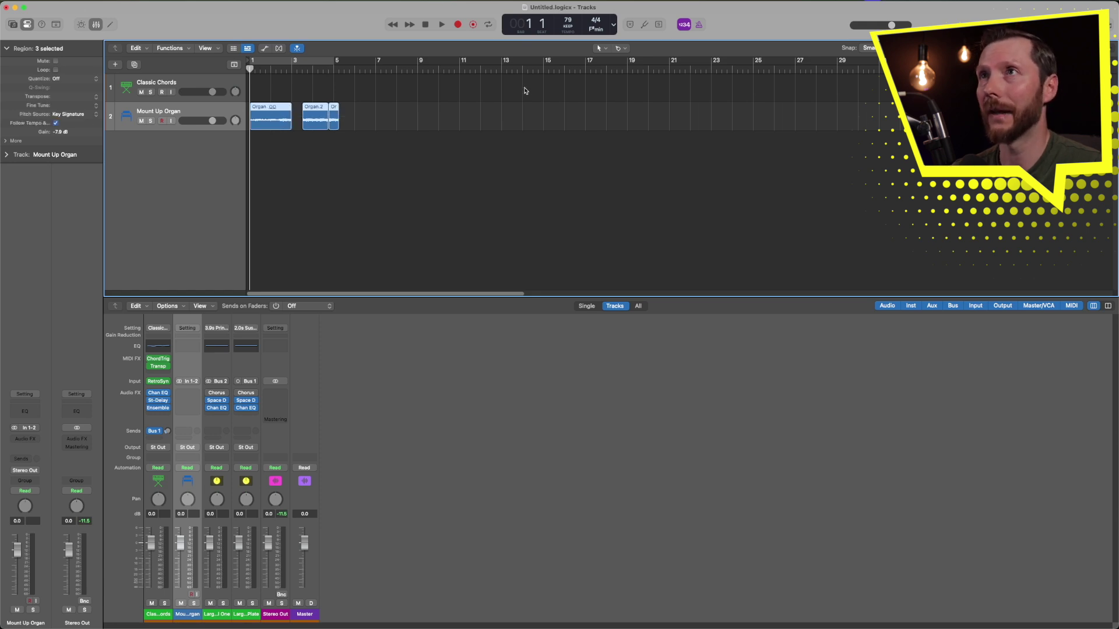
Step: Assign the Solo Tool as the secondary tool and audition the selected organ regions from within the first Organ region
{"action": "left_click", "coordinate": [621, 49]}
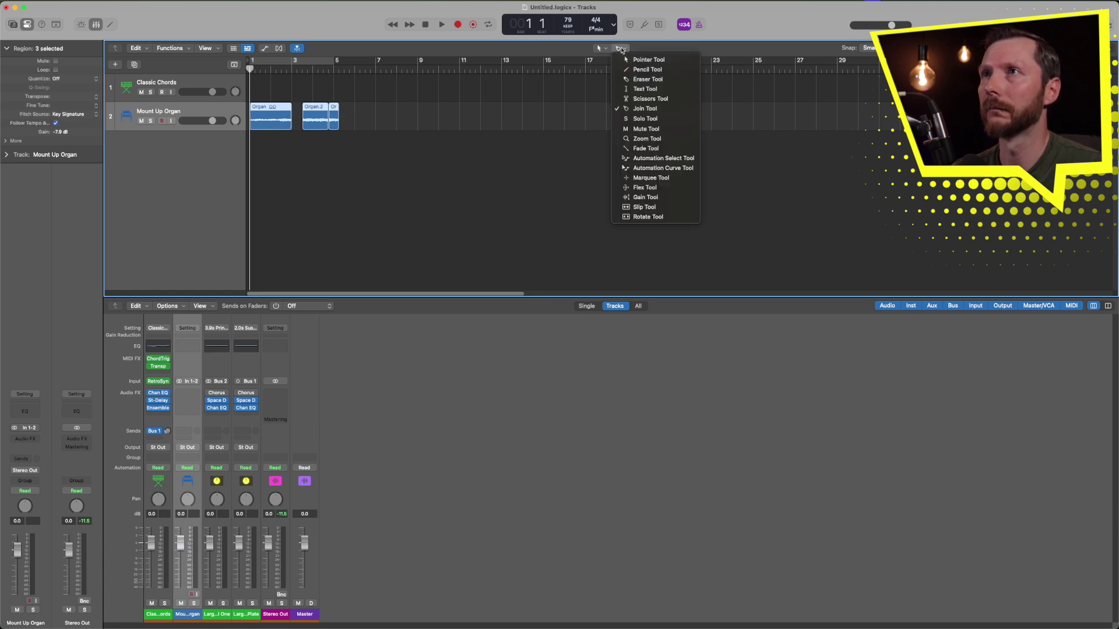
{"action": "left_click", "coordinate": [645, 118]}
{"action": "left_click", "coordinate": [269, 121]}
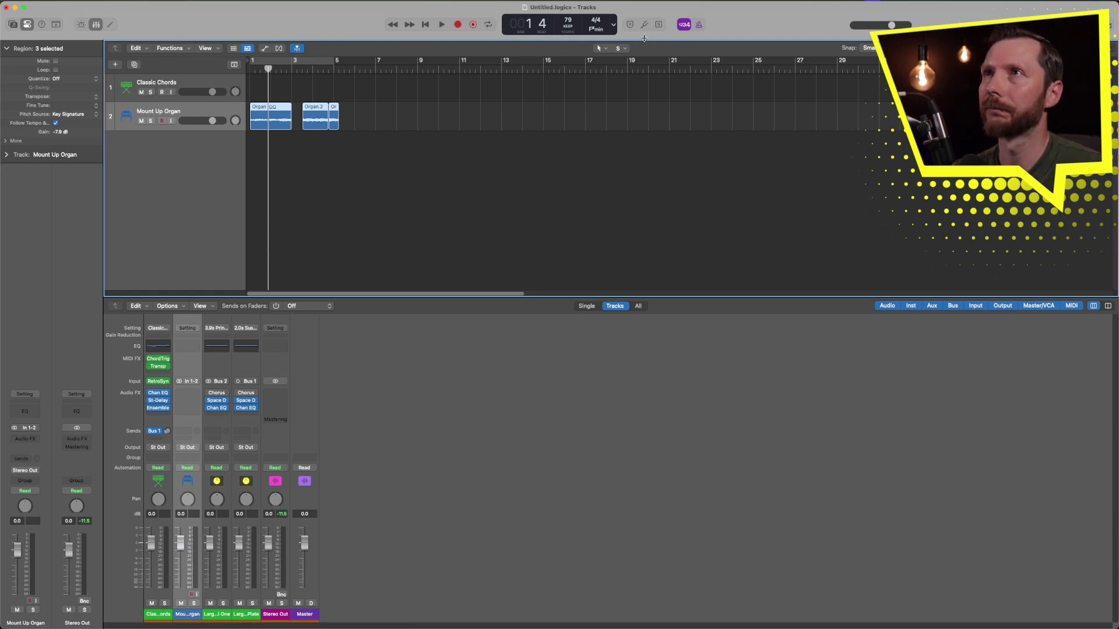
Step: Assign the Mute Tool as the secondary tool, then mute and unmute the three selected organ regions together
{"action": "left_click", "coordinate": [618, 49]}
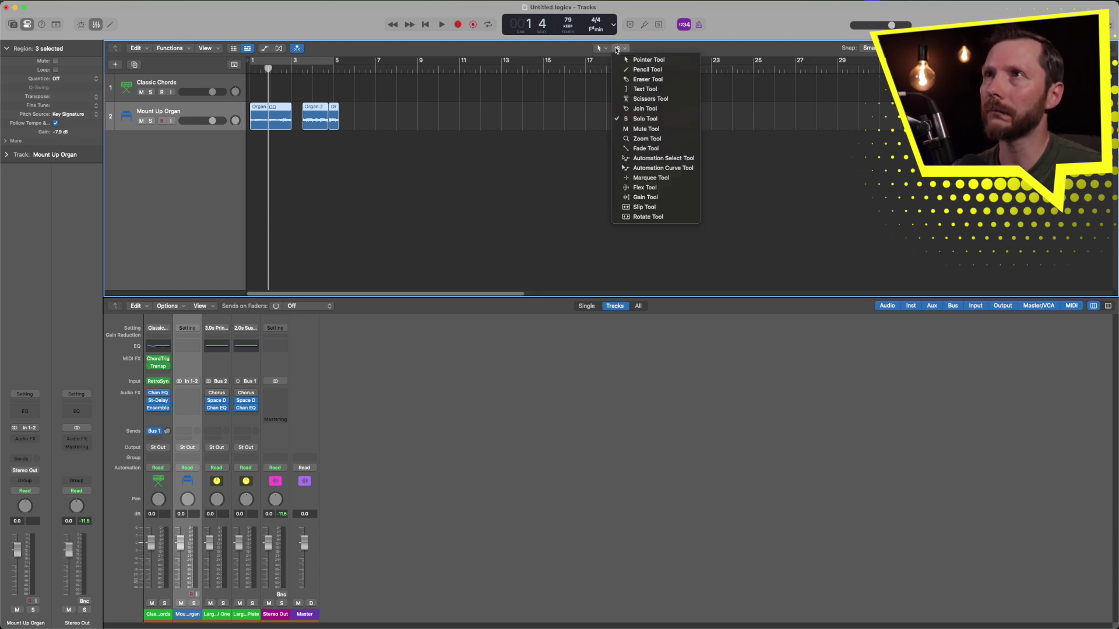
{"action": "left_click", "coordinate": [629, 129]}
{"action": "left_click", "coordinate": [279, 122]}
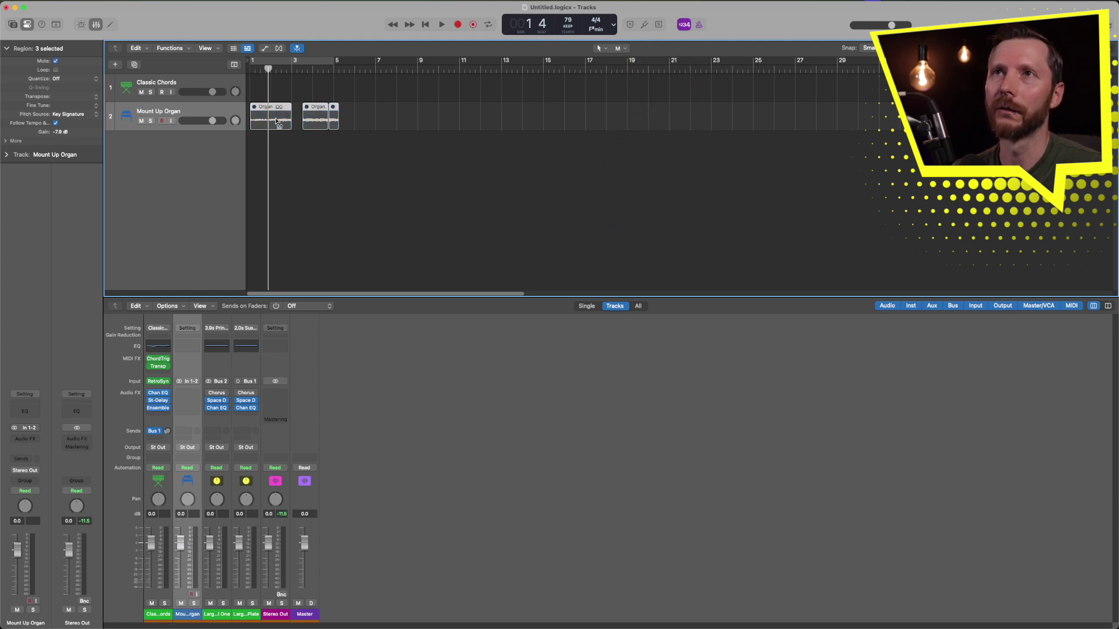
{"action": "left_click", "coordinate": [277, 121], "text": "super"}
Step: Deselect the regions, mute each of the three organ regions individually, and unmute them again one by one
{"action": "left_click", "coordinate": [303, 148]}
{"action": "left_click", "coordinate": [282, 120], "text": "super"}
{"action": "left_click", "coordinate": [308, 120], "text": "super"}
{"action": "left_click", "coordinate": [335, 122], "text": "super"}
{"action": "left_click", "coordinate": [334, 121], "text": "super"}
{"action": "left_click", "coordinate": [309, 121], "text": "super"}
{"action": "left_click", "coordinate": [281, 118], "text": "super"}
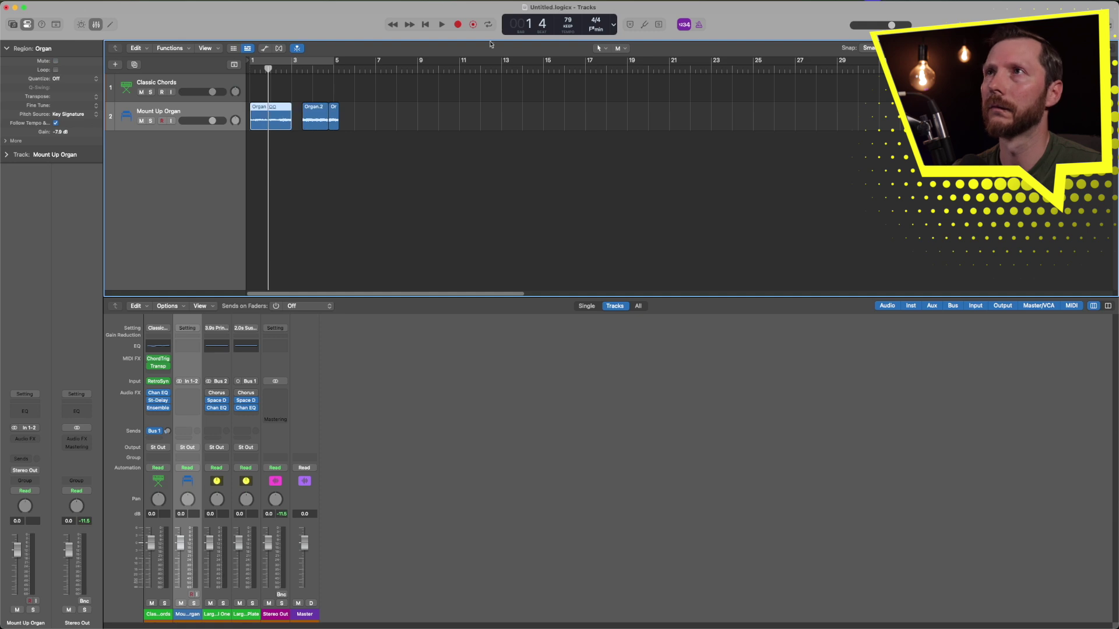
Step: Assign the Zoom Tool as the secondary tool, zoom in on the organ regions and return to the original view
{"action": "left_click", "coordinate": [621, 48]}
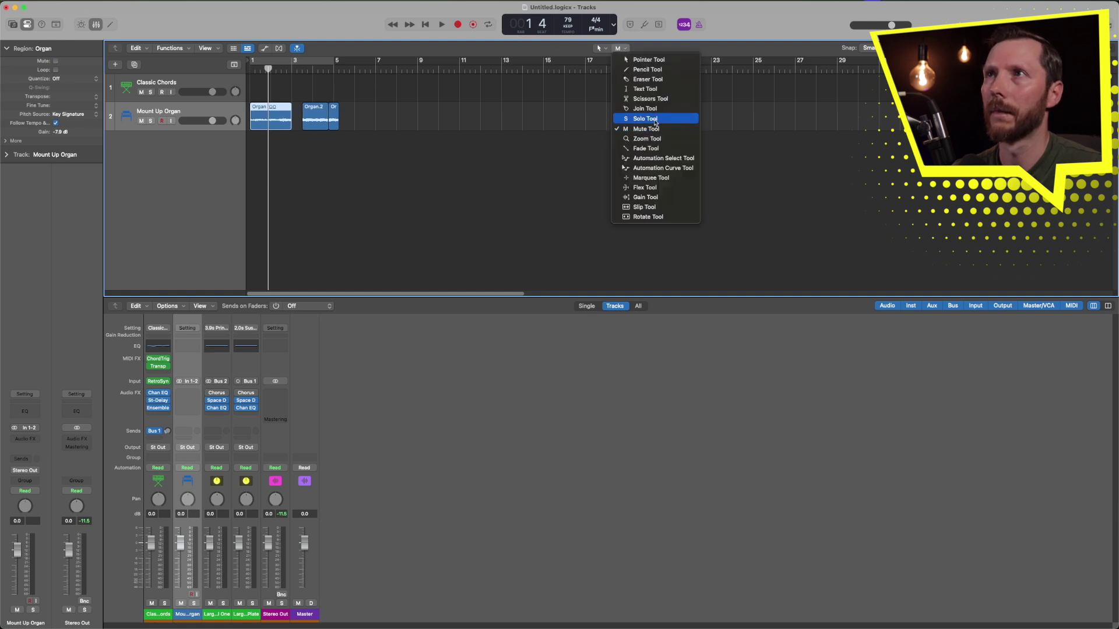
{"action": "left_click", "coordinate": [647, 139]}
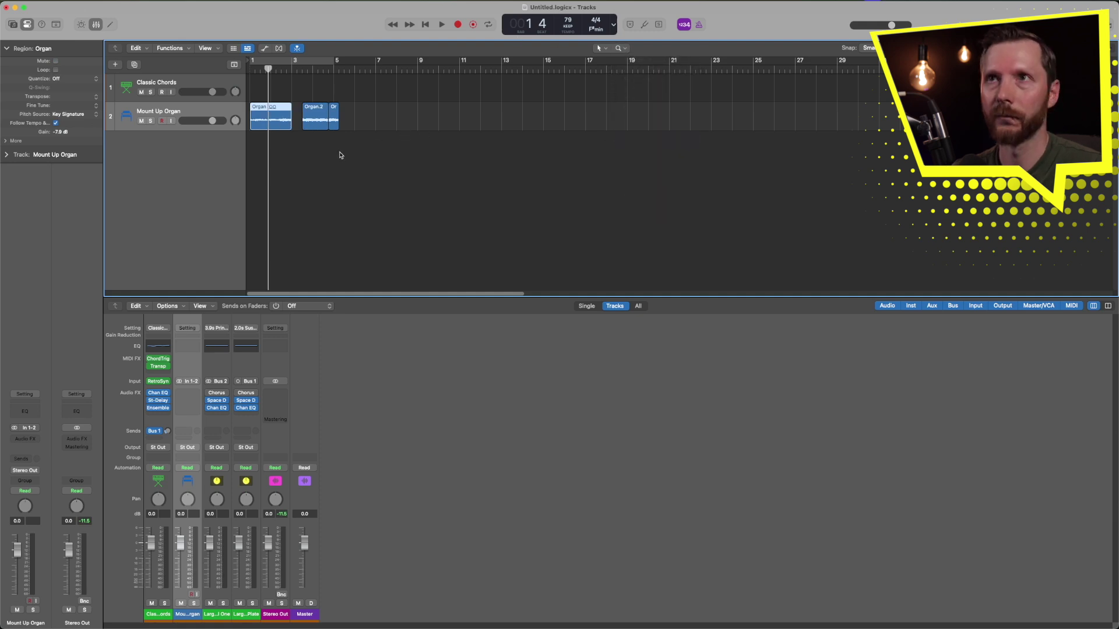
{"action": "left_click_drag", "start_coordinate": [379, 162], "coordinate": [255, 89]}
{"action": "left_click", "coordinate": [307, 157]}
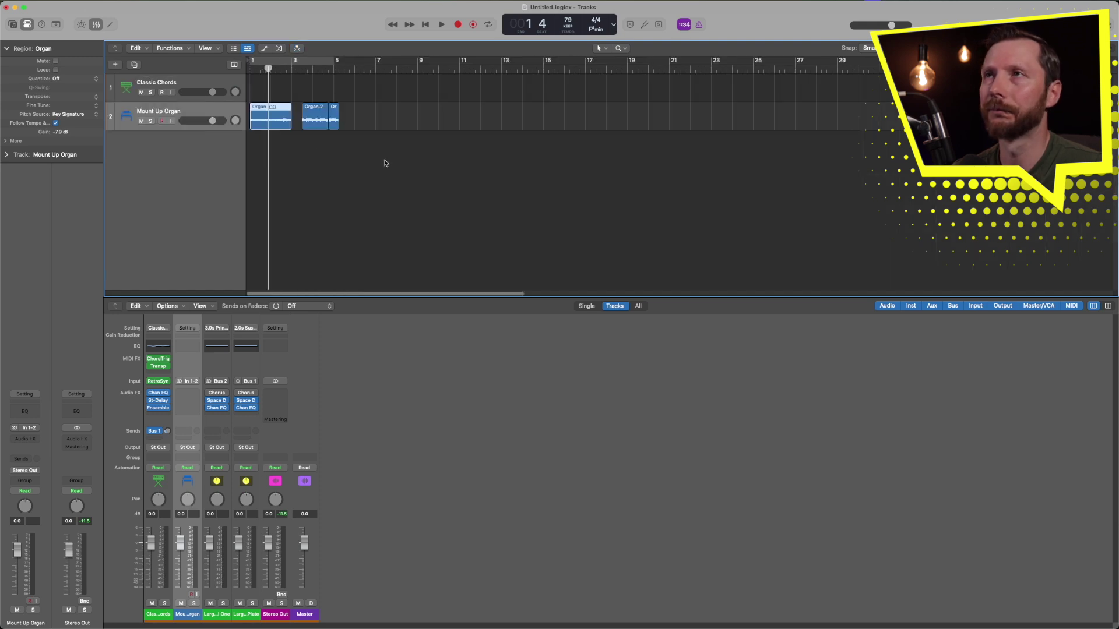
Step: Assign the Fade Tool as the secondary tool, add a fade-out to the end of the first Organ region and play it back
{"action": "left_click", "coordinate": [619, 48]}
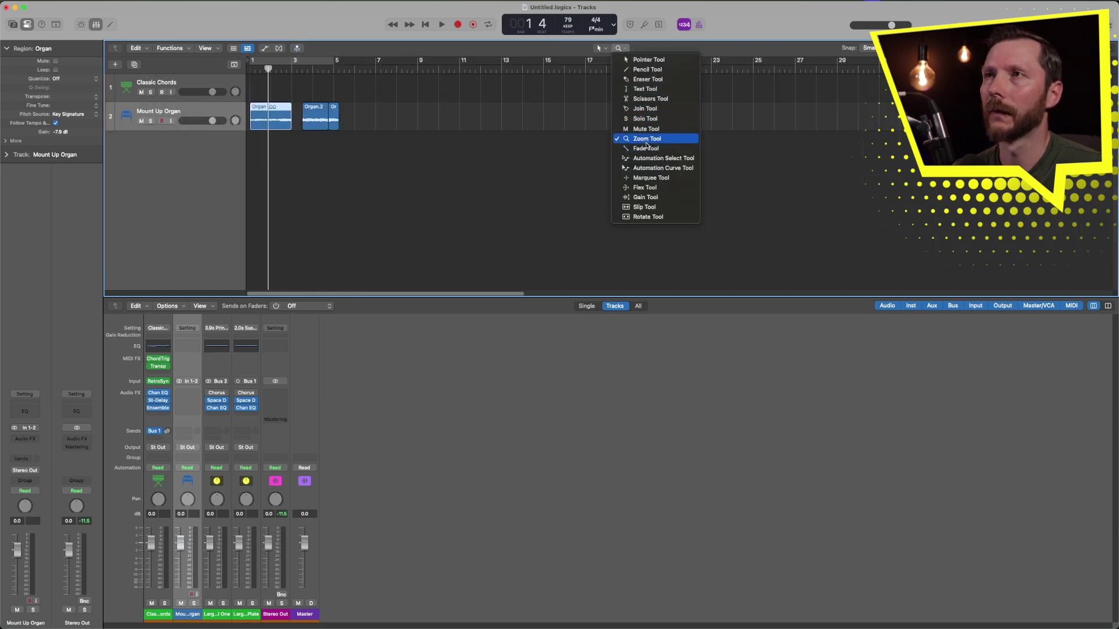
{"action": "left_click", "coordinate": [647, 149]}
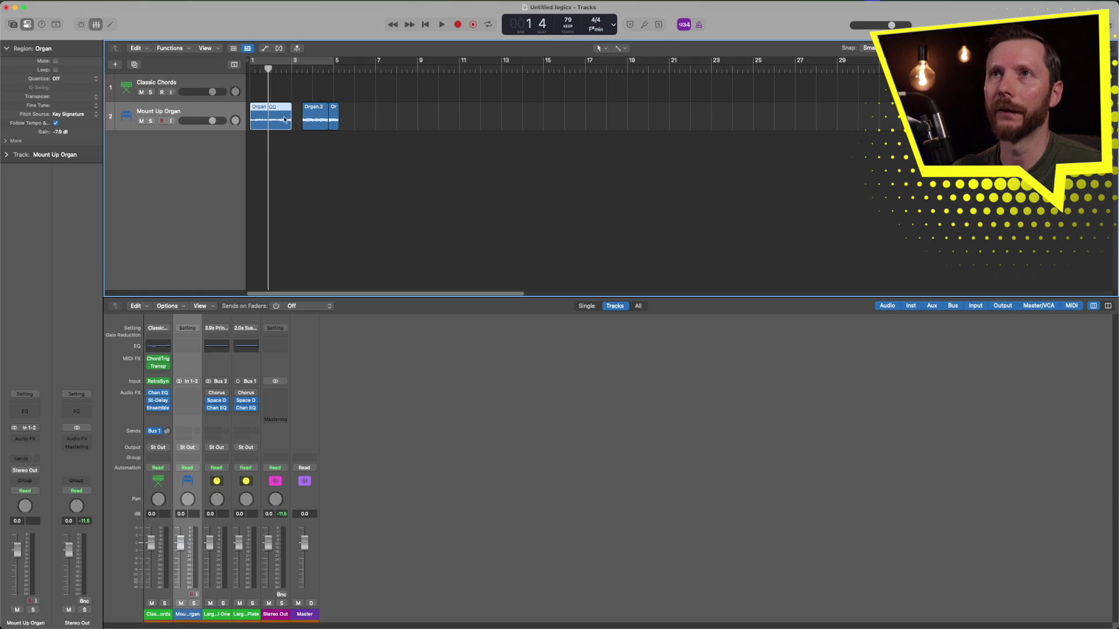
{"action": "mouse_move", "coordinate": [276, 119]}
{"action": "left_mouse_down"}
{"action": "mouse_move", "coordinate": [301, 125]}
{"action": "mouse_move", "coordinate": [291, 131]}
{"action": "left_mouse_up"}
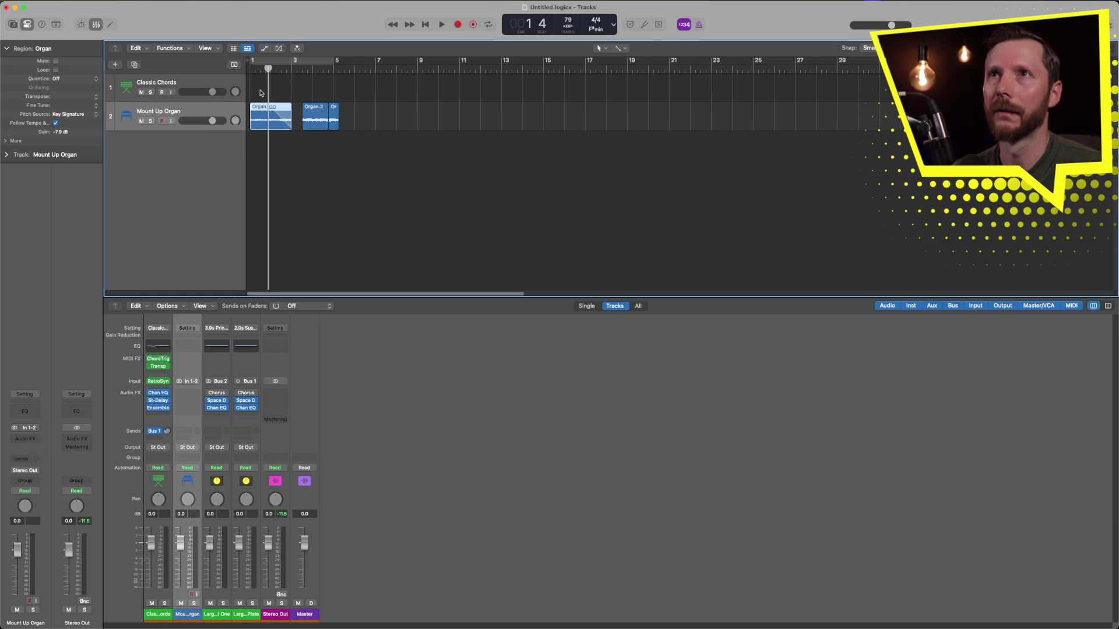
{"action": "key", "text": "space"}
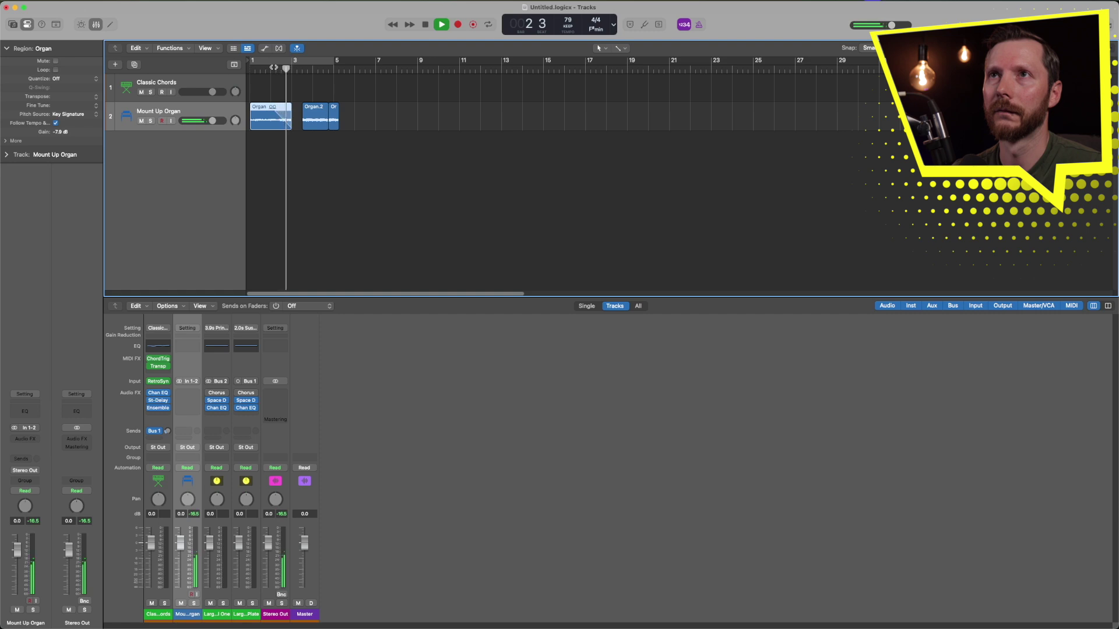
{"action": "key", "text": "space"}
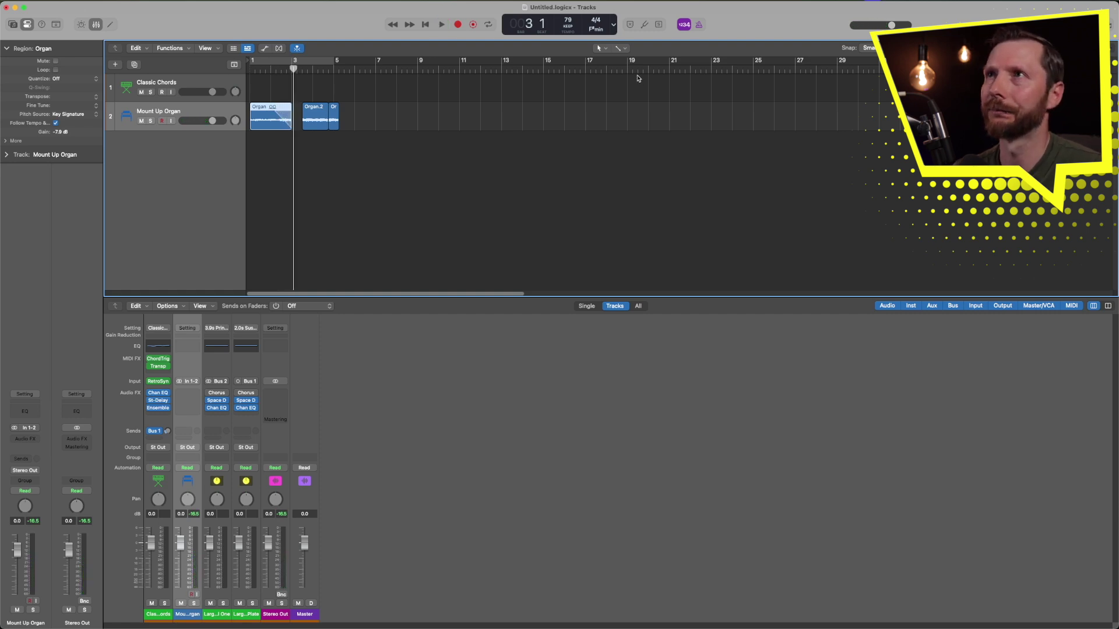
Step: Show track automation and draw a volume fade on Mount Up Organ from +0.0 dB down to -∞ dB at bar 3
{"action": "left_click", "coordinate": [621, 49]}
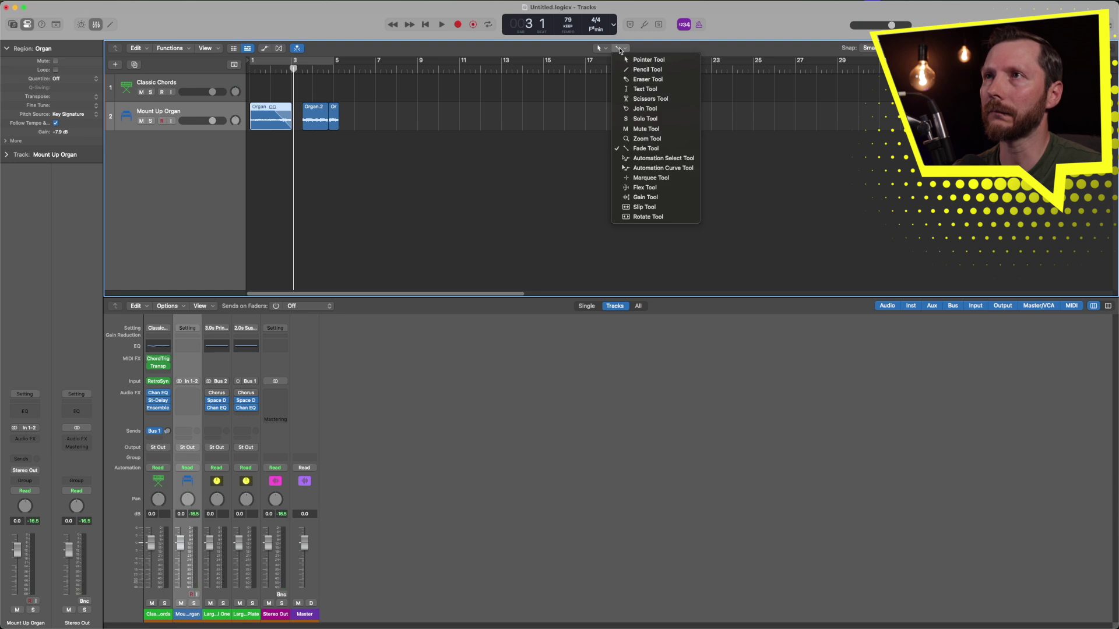
{"action": "left_click", "coordinate": [635, 160]}
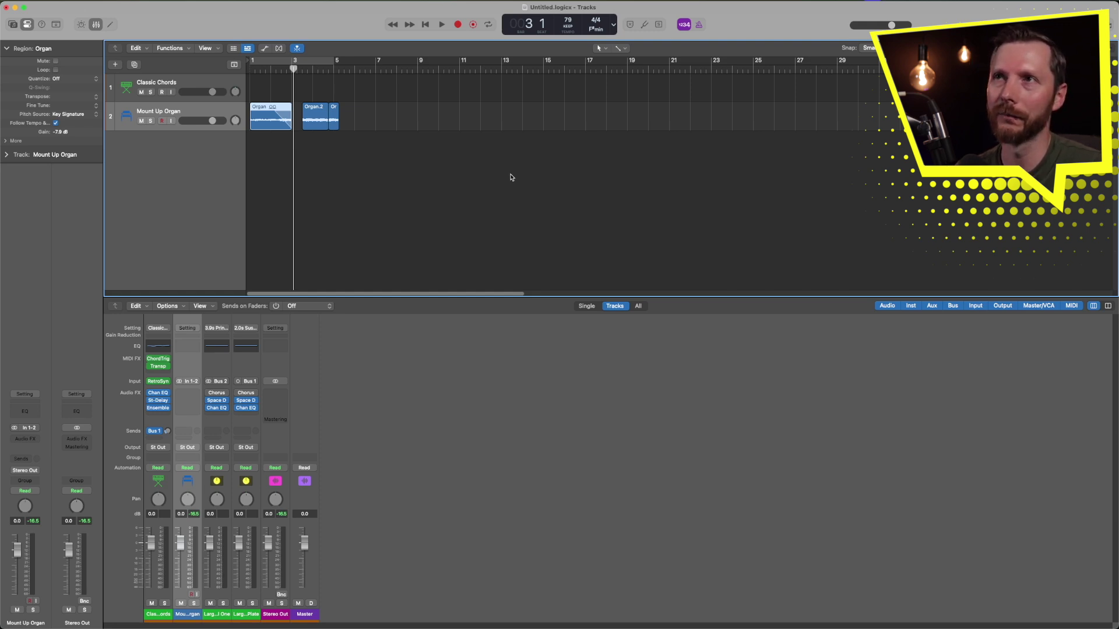
{"action": "key", "text": "a"}
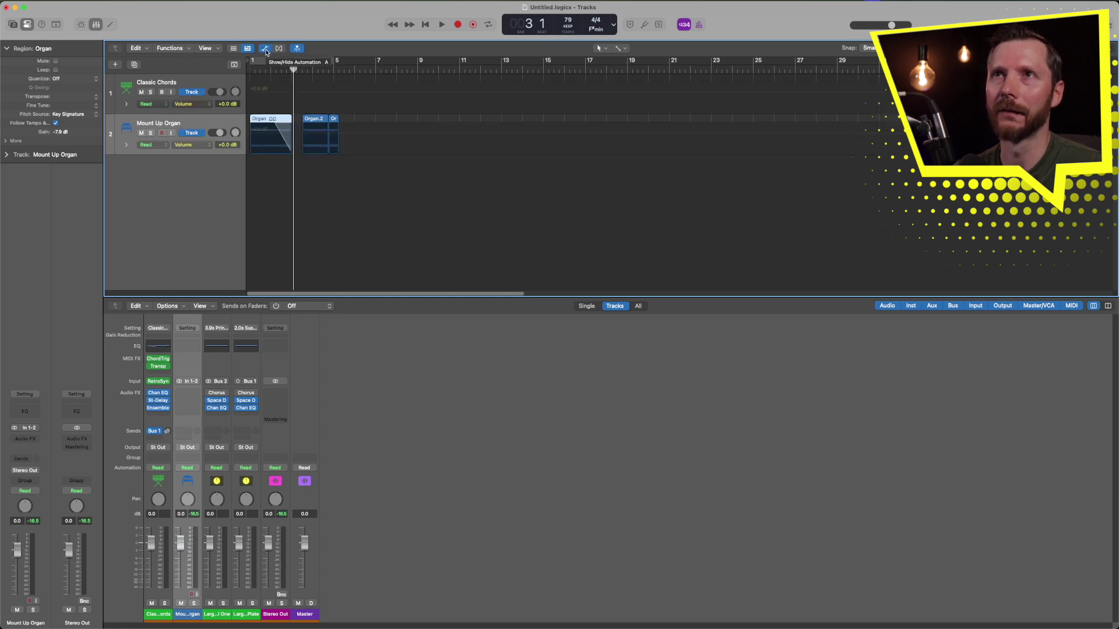
{"action": "left_click", "coordinate": [285, 134]}
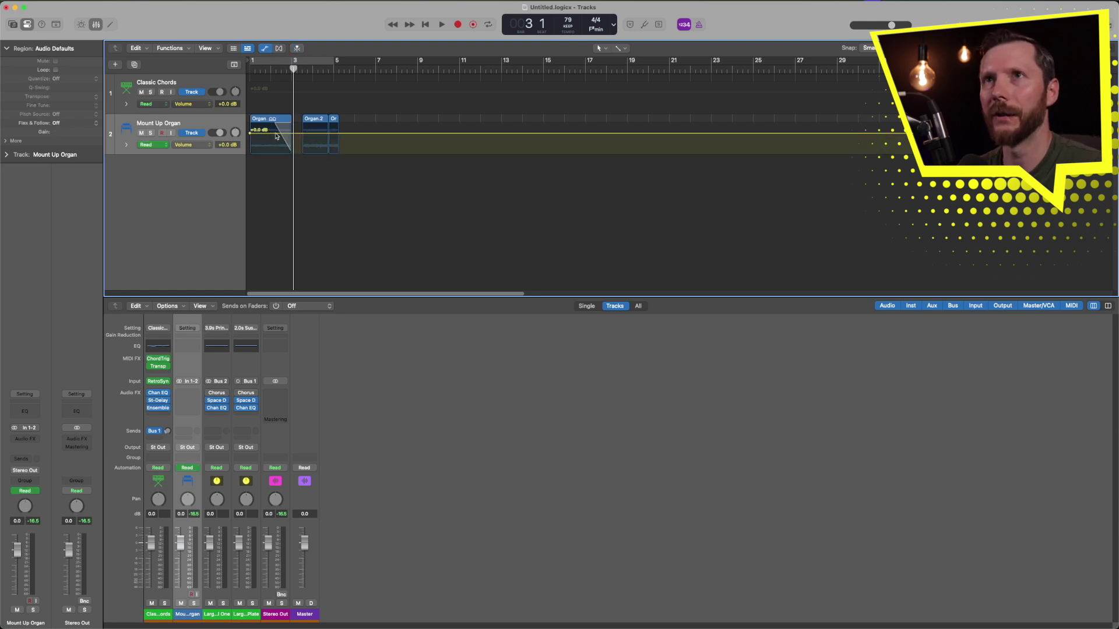
{"action": "left_click", "coordinate": [276, 133]}
{"action": "left_click_drag", "start_coordinate": [293, 134], "coordinate": [294, 153]}
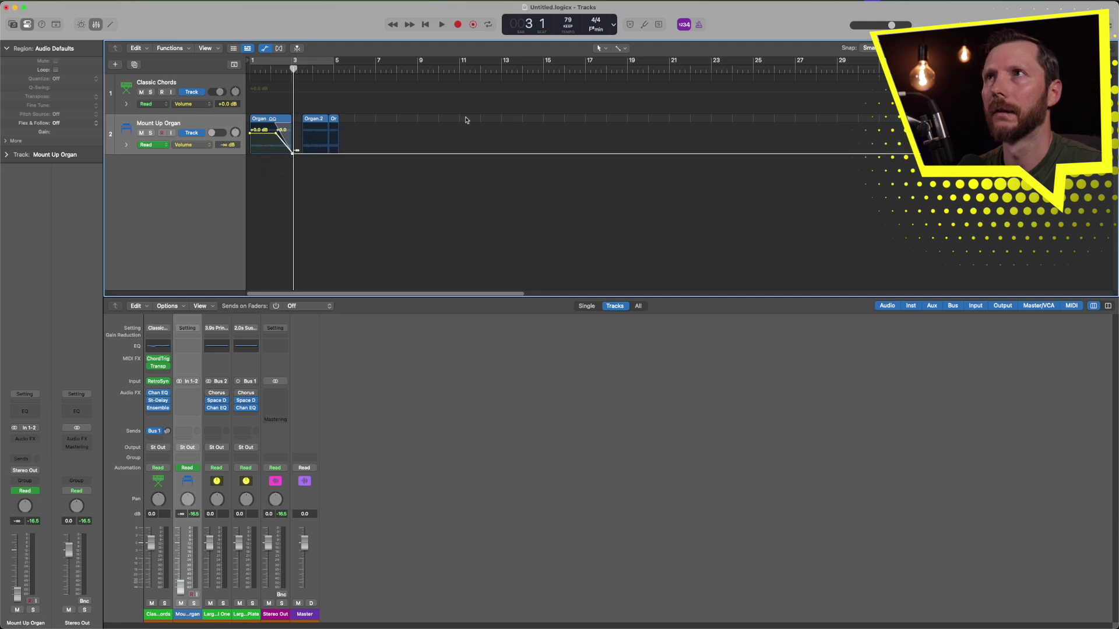
Step: Assign the Automation Curve Tool as the secondary tool and bend the volume fade before bar 3 into an S-curve
{"action": "left_click", "coordinate": [621, 48]}
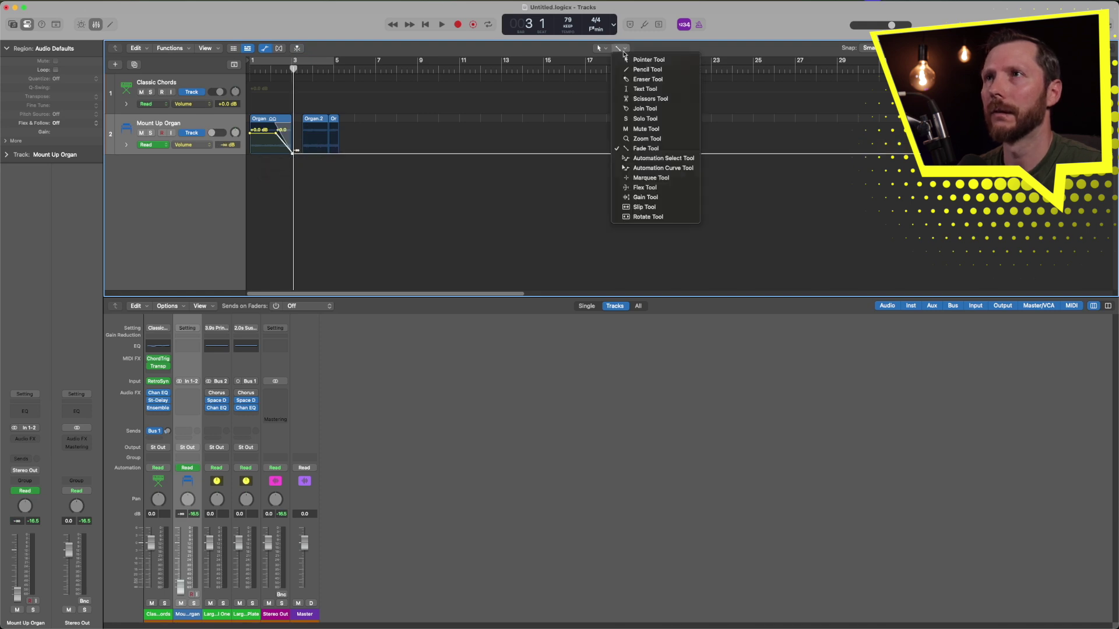
{"action": "left_click", "coordinate": [648, 169]}
{"action": "left_click_drag", "start_coordinate": [285, 150], "coordinate": [220, 171]}
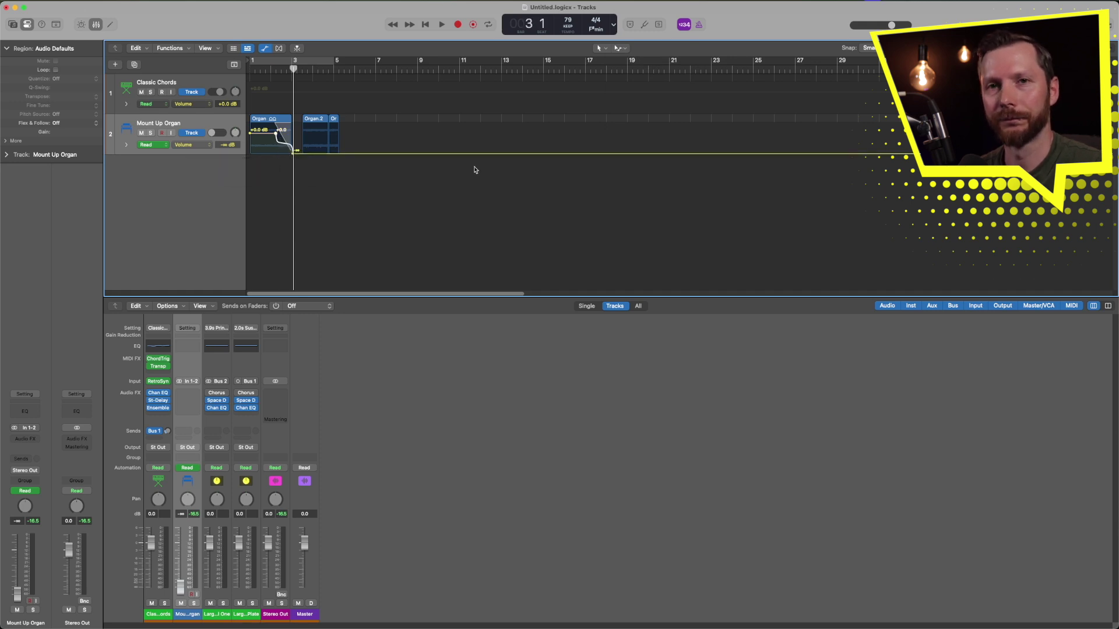
Step: Assign the Marquee Tool as the secondary tool, raise the volume automation between bars 4 and 5 to +0.0 dB, and hide the automation
{"action": "key", "text": "t"}
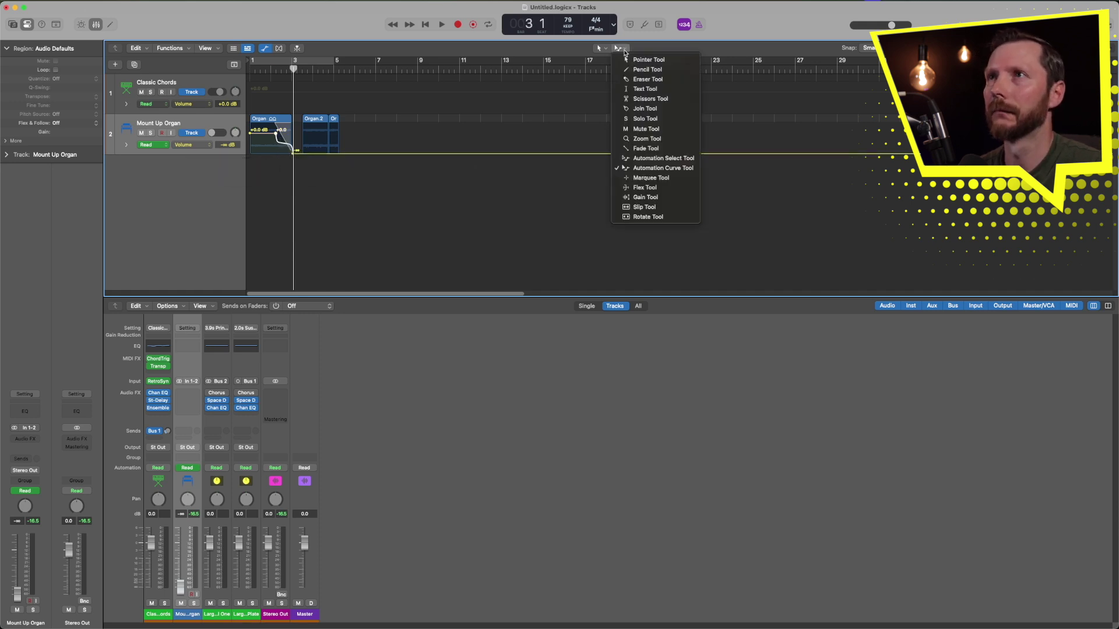
{"action": "left_click", "coordinate": [651, 178]}
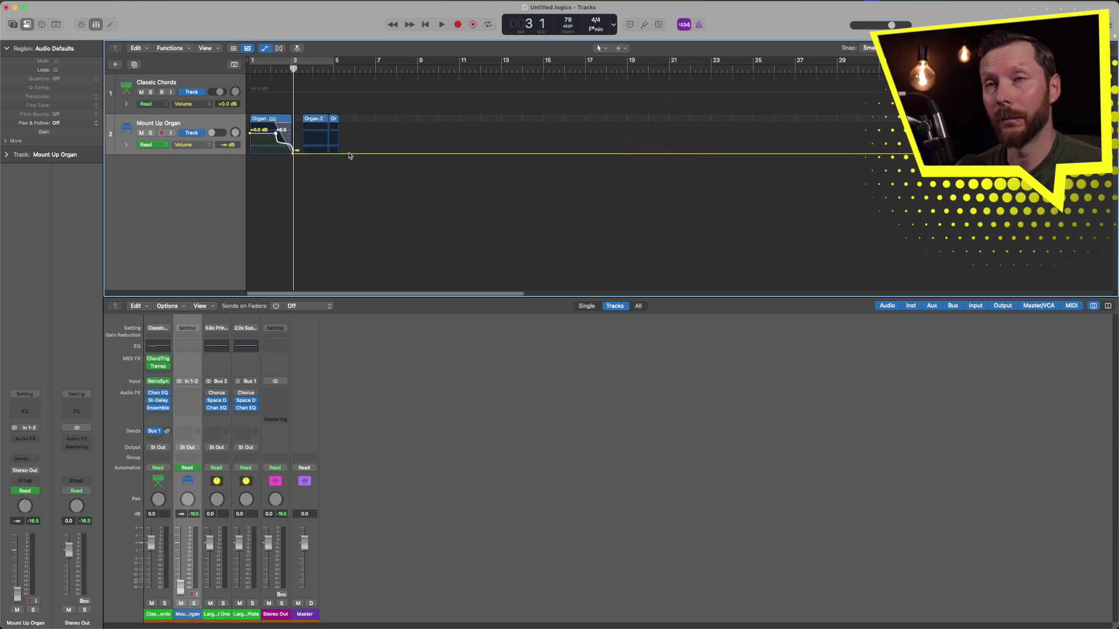
{"action": "mouse_move", "coordinate": [317, 151]}
{"action": "left_mouse_down"}
{"action": "mouse_move", "coordinate": [342, 150]}
{"action": "mouse_move", "coordinate": [325, 137]}
{"action": "left_mouse_up"}
{"action": "left_click", "coordinate": [320, 153]}
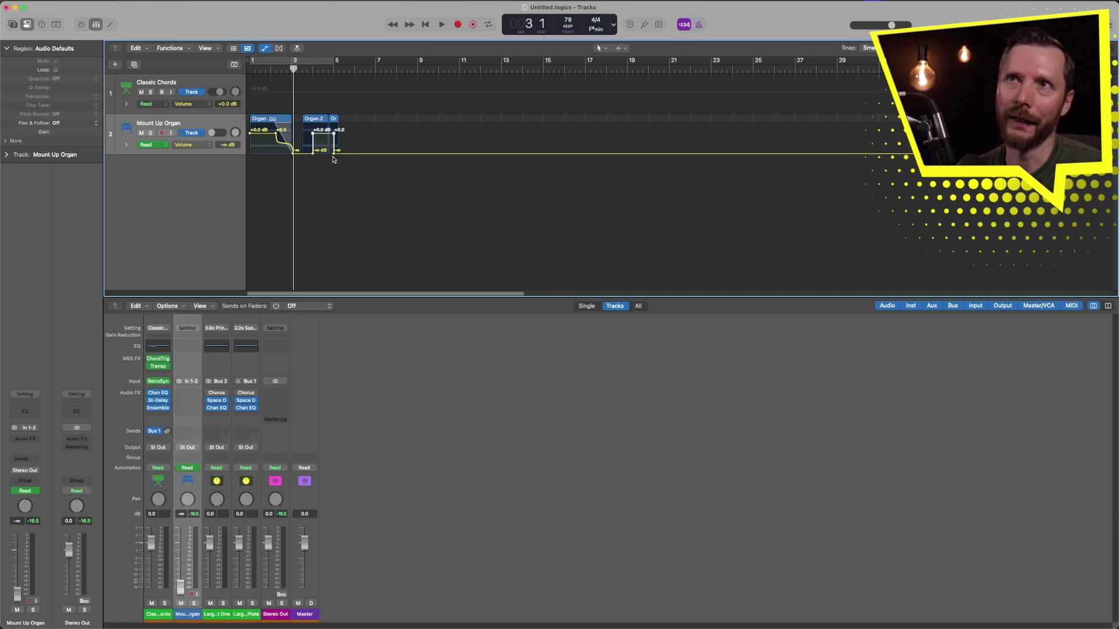
{"action": "key", "text": "a"}
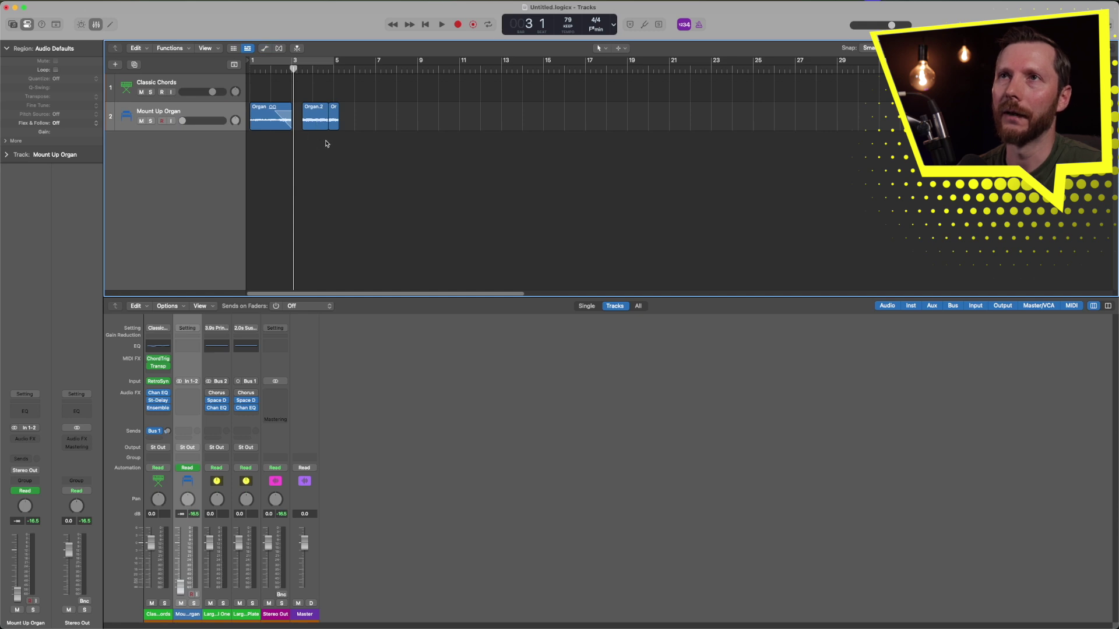
Step: Marquee-select the middle of Organ.2, delete it and undo the deletion, then copy the selection to about midway through bar 5
{"action": "left_click_drag", "start_coordinate": [374, 152], "coordinate": [246, 82]}
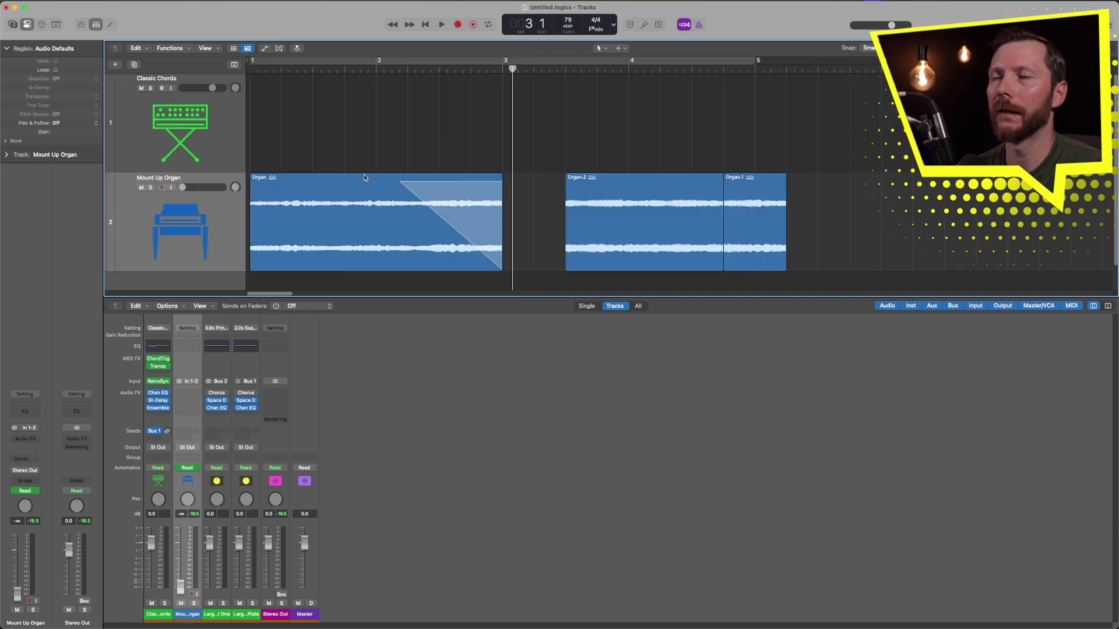
{"action": "left_click_drag", "start_coordinate": [602, 217], "coordinate": [691, 221]}
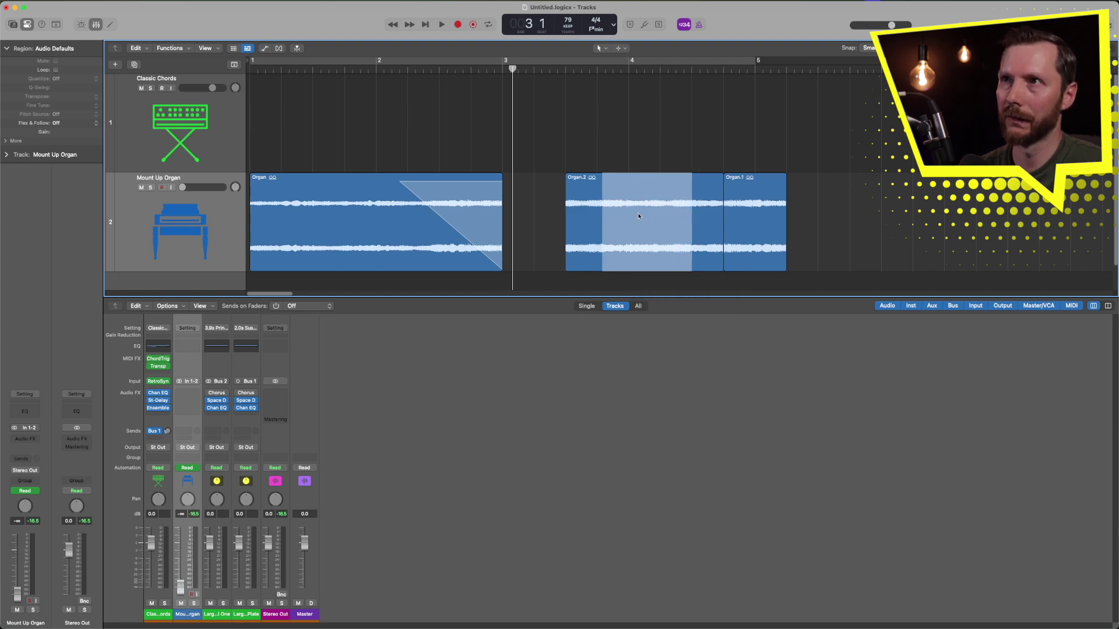
{"action": "key", "text": "Delete"}
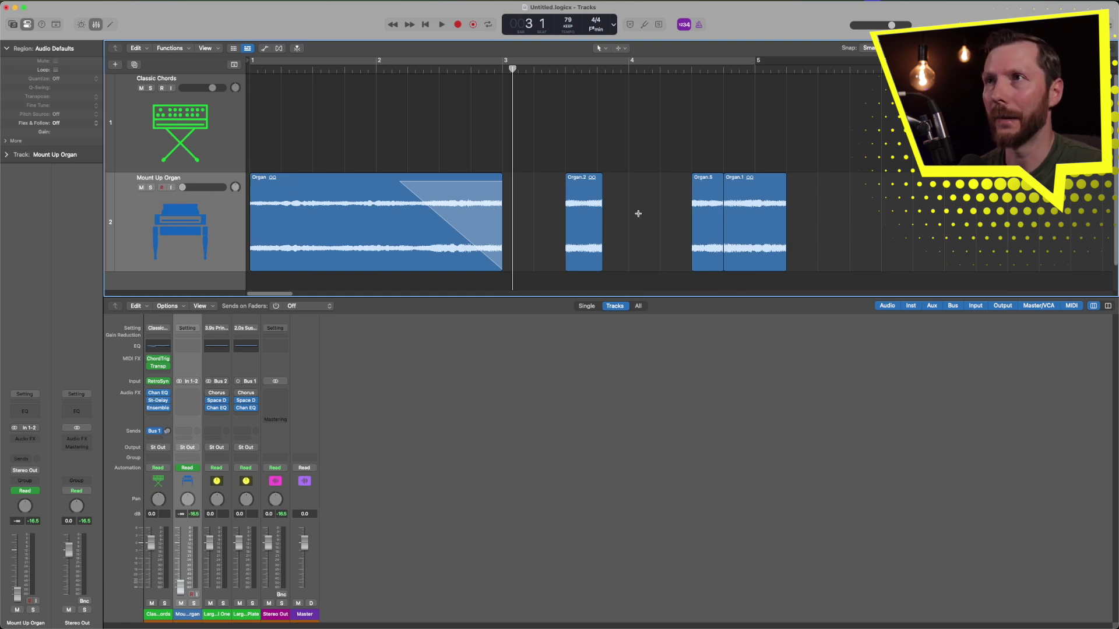
{"action": "key", "text": "super+z"}
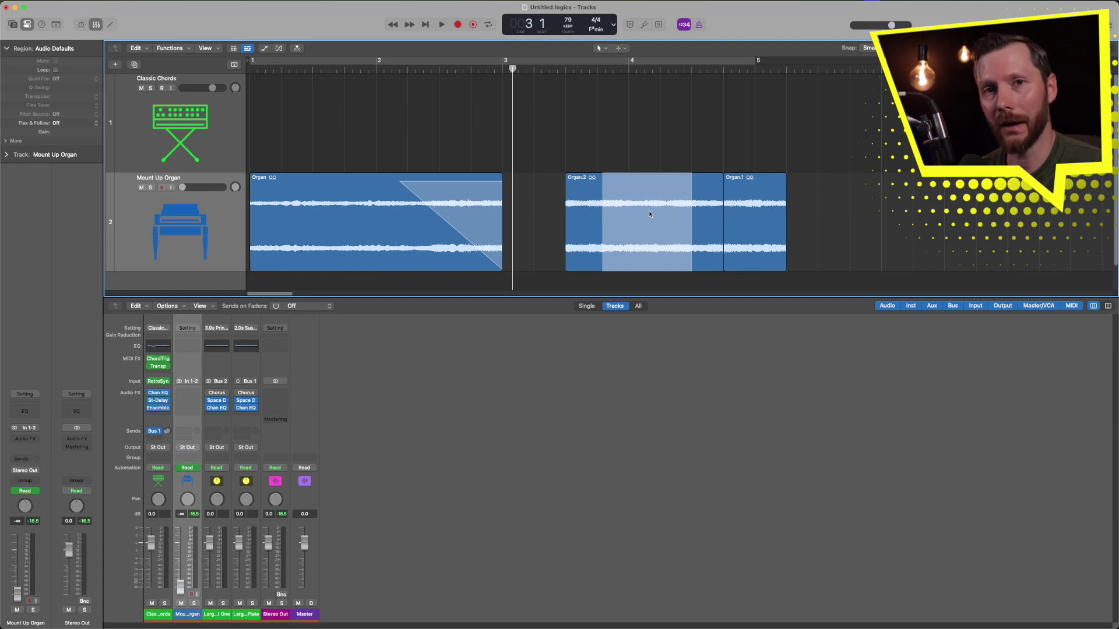
{"action": "left_click_drag", "start_coordinate": [643, 215], "coordinate": [853, 218]}
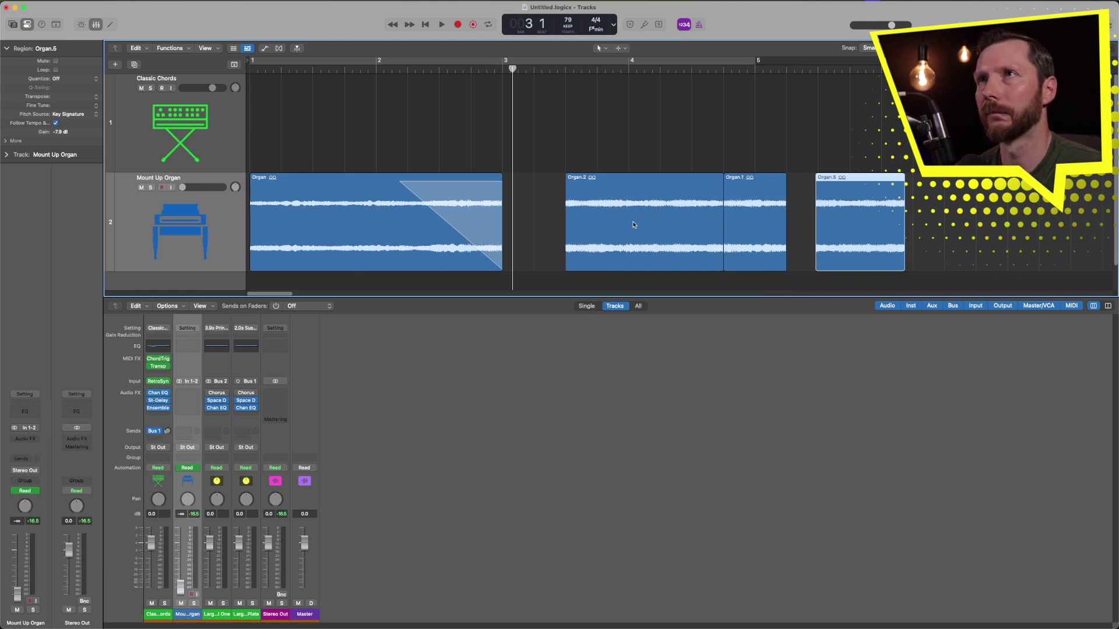
Step: Assign the Gain Tool as the secondary tool and raise the gain of the Organ.1 region
{"action": "left_click", "coordinate": [621, 49]}
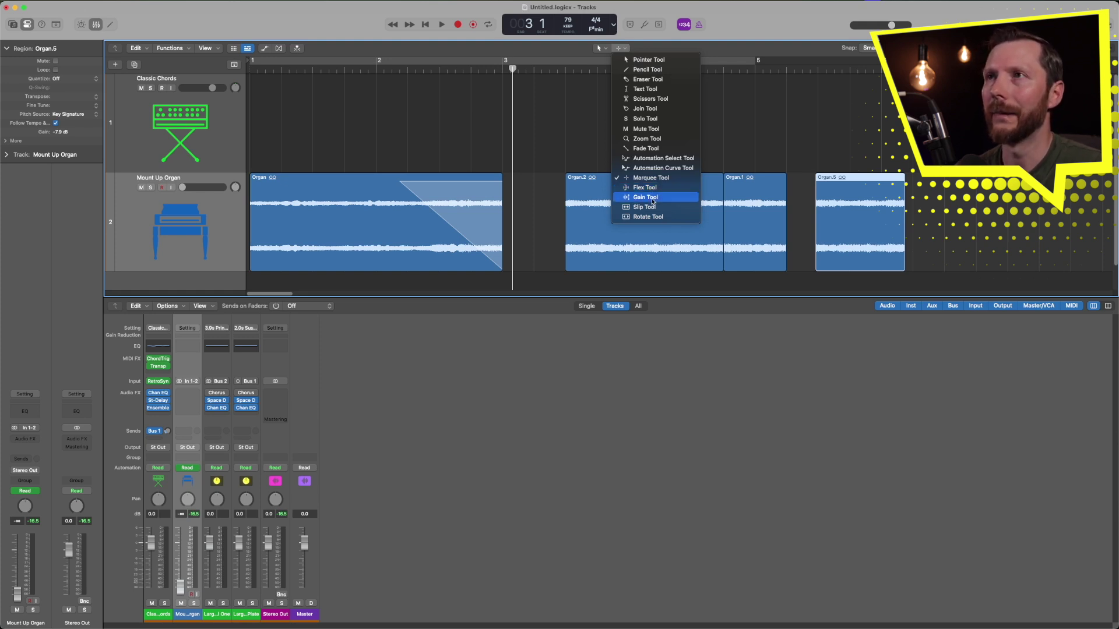
{"action": "left_click", "coordinate": [647, 197]}
{"action": "left_click", "coordinate": [657, 217]}
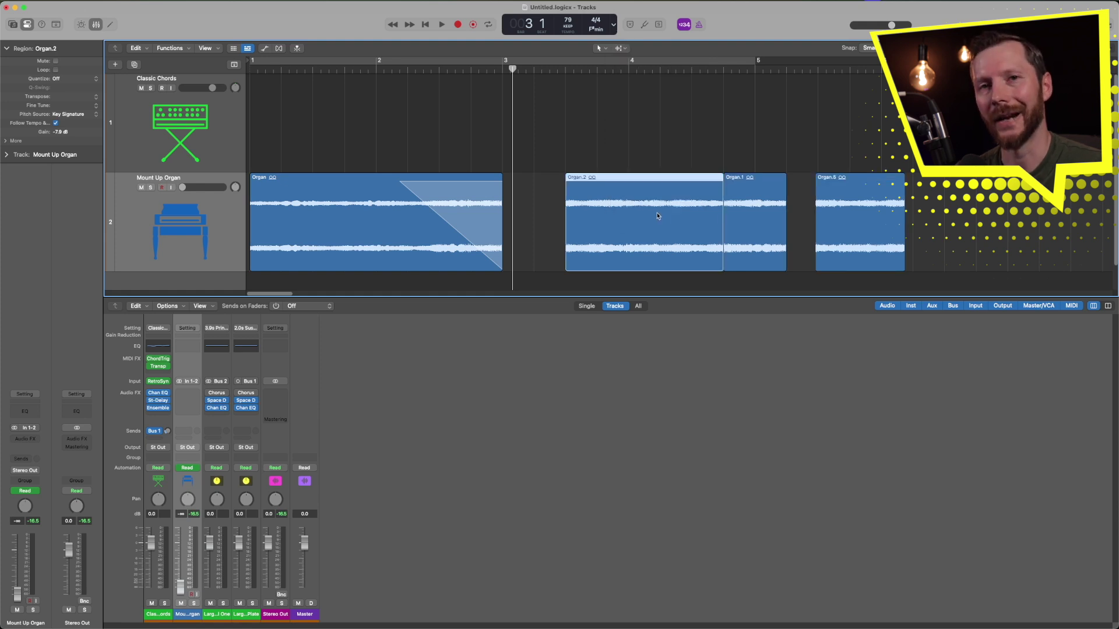
{"action": "left_click", "coordinate": [741, 206]}
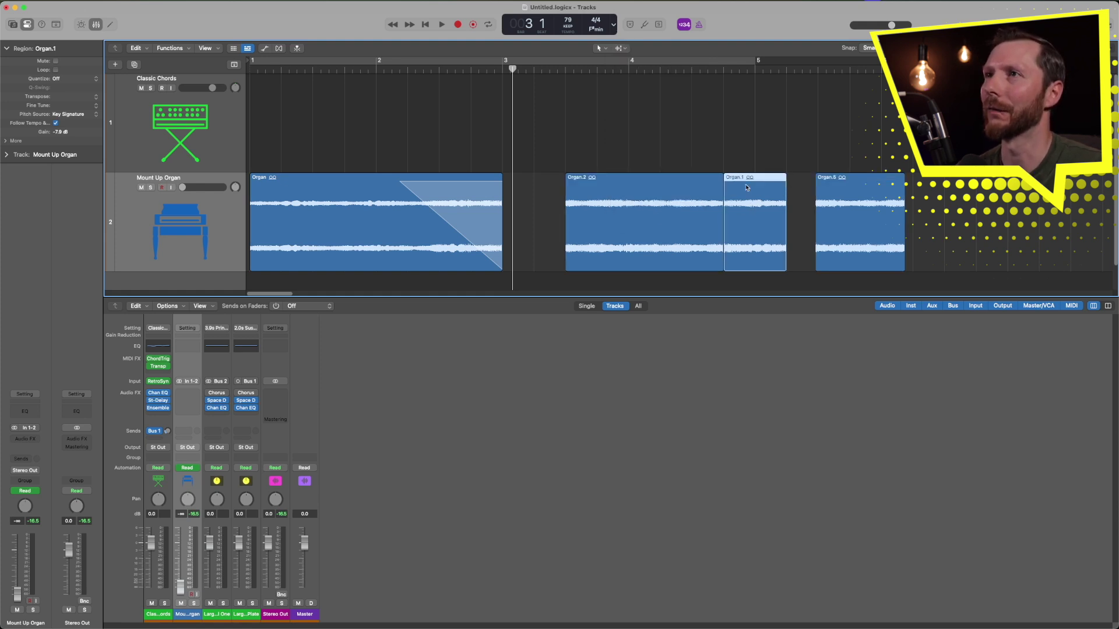
{"action": "mouse_move", "coordinate": [751, 217]}
{"action": "left_mouse_down"}
{"action": "mouse_move", "coordinate": [755, 199]}
{"action": "mouse_move", "coordinate": [752, 216]}
{"action": "left_mouse_up"}
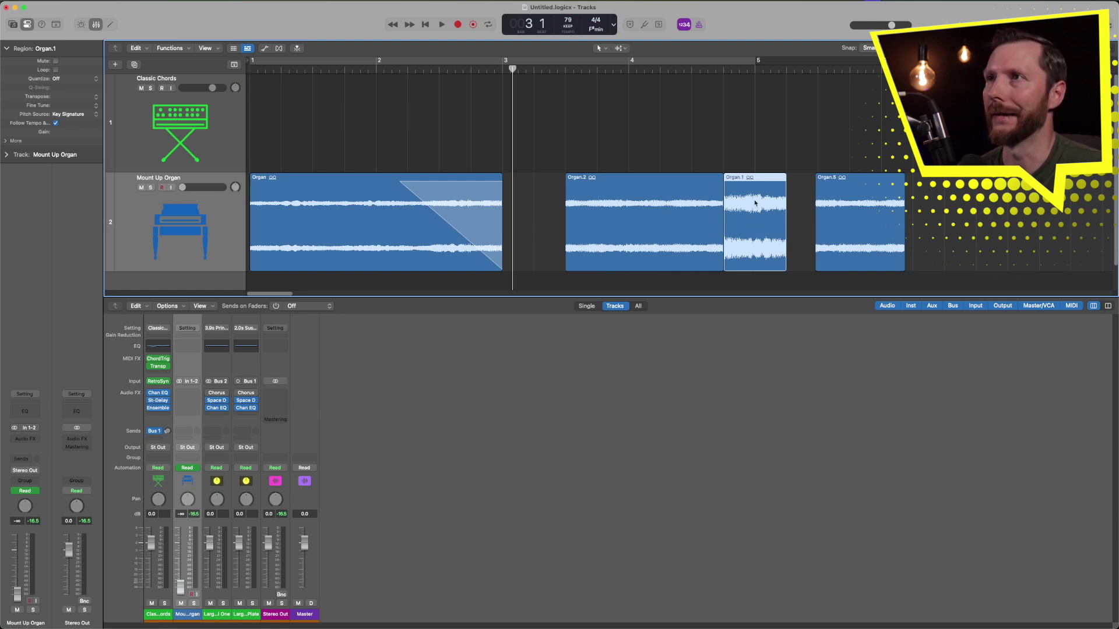
Step: Assign the Slip Tool as the secondary tool and slip the audio inside the Organ.1 region
{"action": "left_click", "coordinate": [621, 48]}
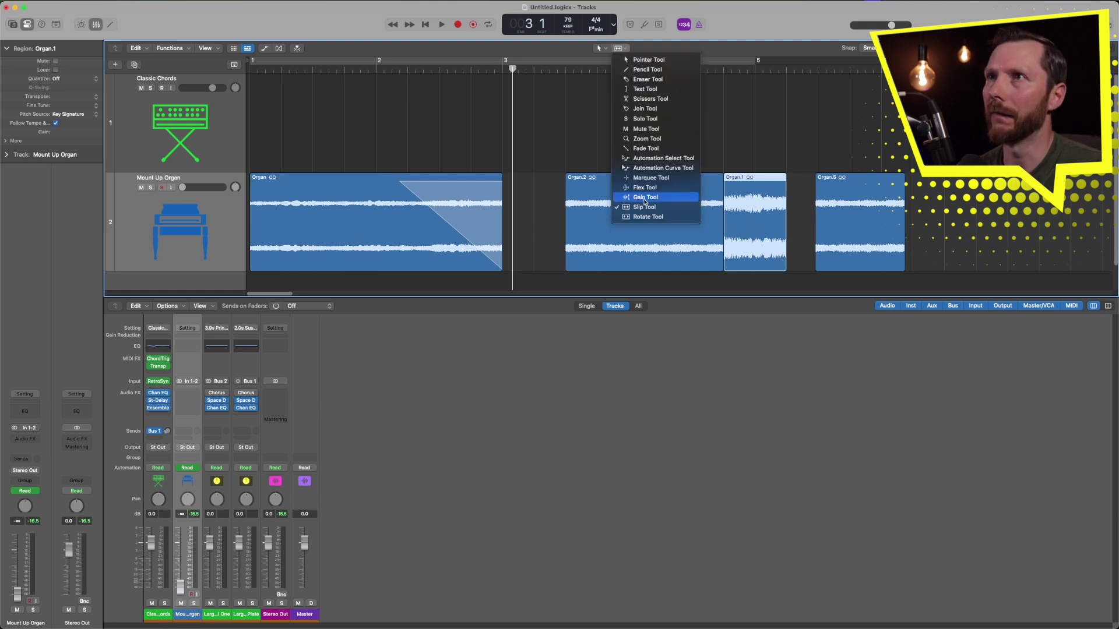
{"action": "left_click", "coordinate": [667, 210]}
{"action": "left_click_drag", "start_coordinate": [745, 222], "coordinate": [759, 241]}
Step: Assign the Rotate Tool as the secondary tool and rotate the audio within Organ.1 back and forth inside its boundaries
{"action": "left_click", "coordinate": [620, 47]}
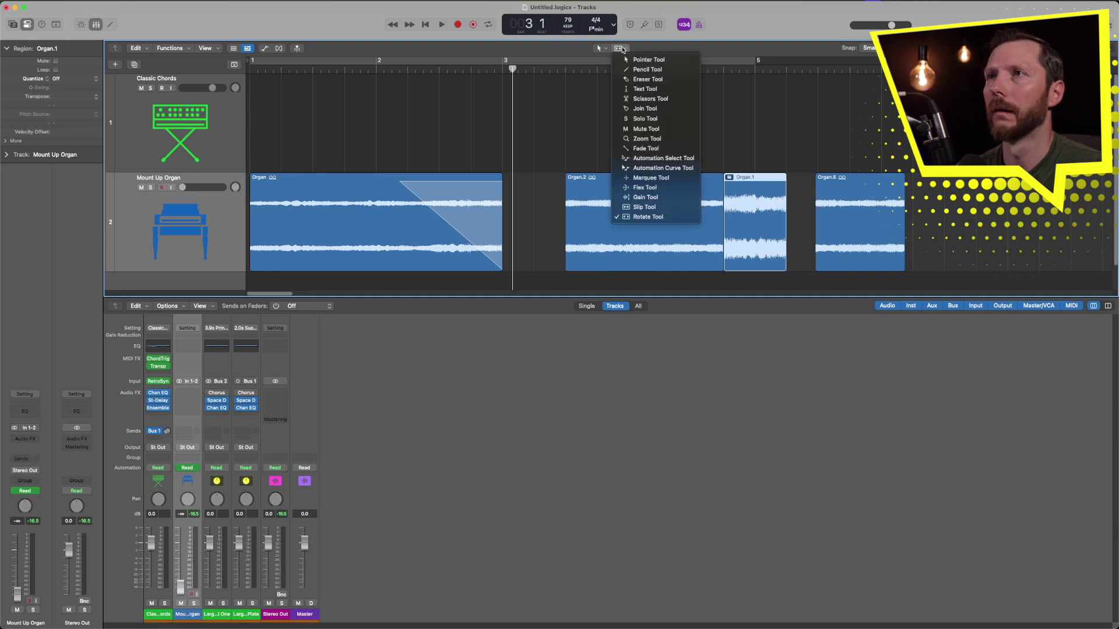
{"action": "left_click", "coordinate": [622, 50]}
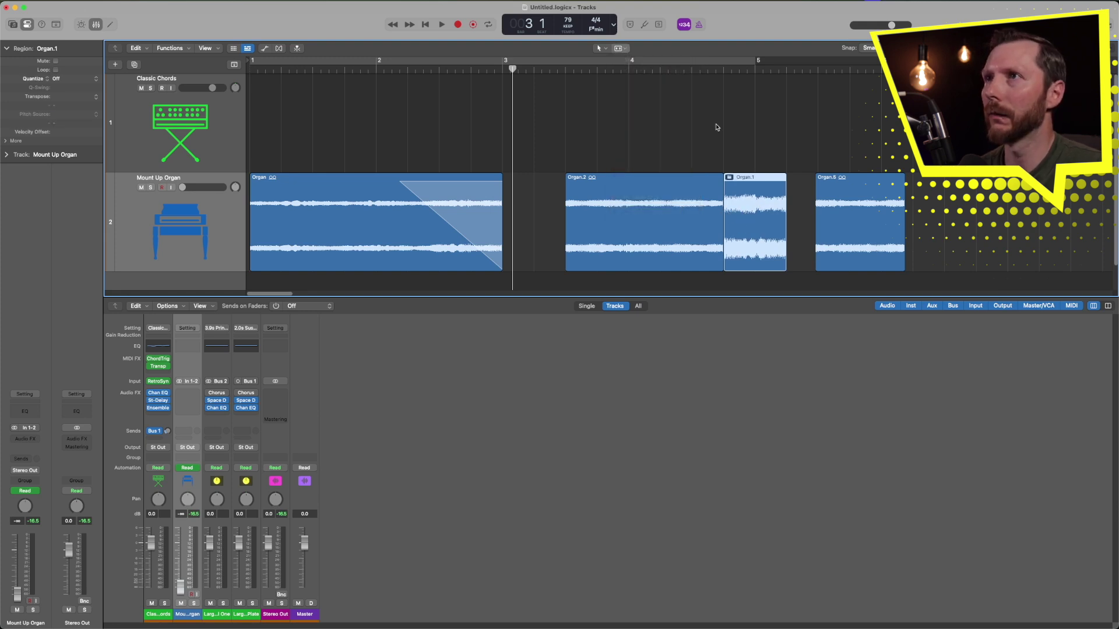
{"action": "mouse_move", "coordinate": [757, 223]}
{"action": "left_mouse_down"}
{"action": "mouse_move", "coordinate": [731, 221]}
{"action": "mouse_move", "coordinate": [782, 225]}
{"action": "mouse_move", "coordinate": [744, 226]}
{"action": "mouse_move", "coordinate": [765, 225]}
{"action": "left_mouse_up"}
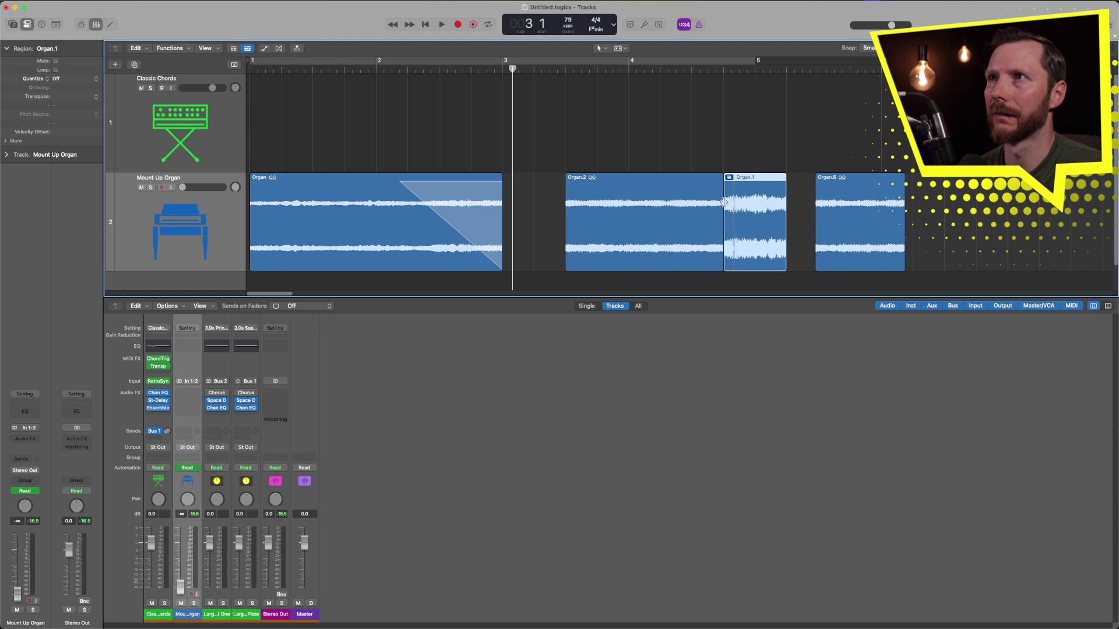
{"action": "mouse_move", "coordinate": [758, 215]}
{"action": "left_mouse_down"}
{"action": "mouse_move", "coordinate": [730, 216]}
{"action": "mouse_move", "coordinate": [743, 210]}
{"action": "left_mouse_up"}
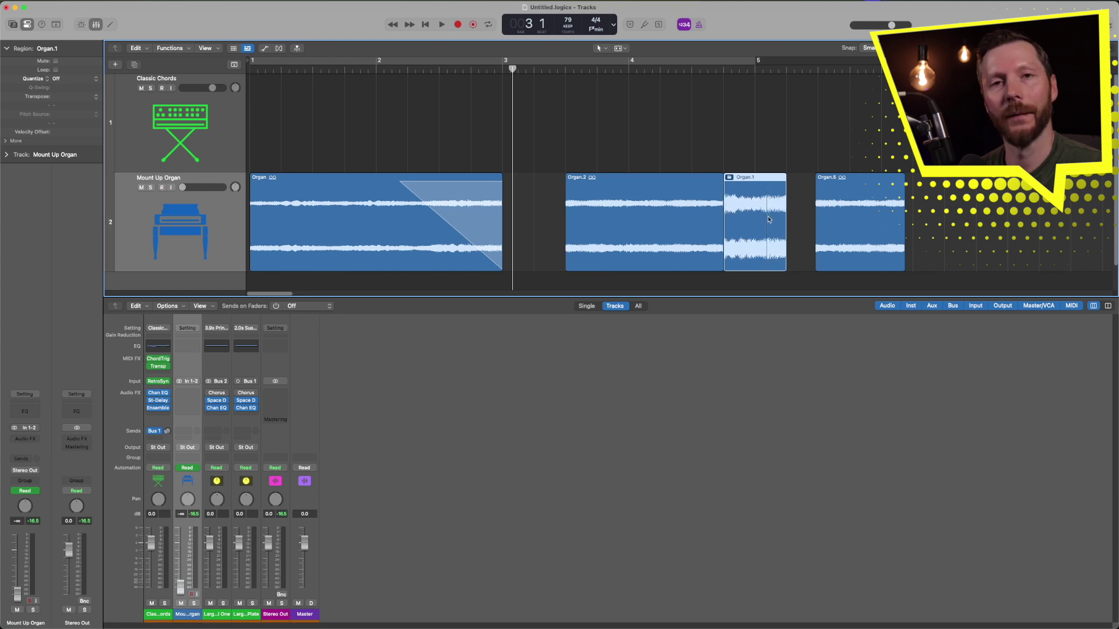
{"action": "left_click_drag", "start_coordinate": [752, 214], "coordinate": [758, 214]}
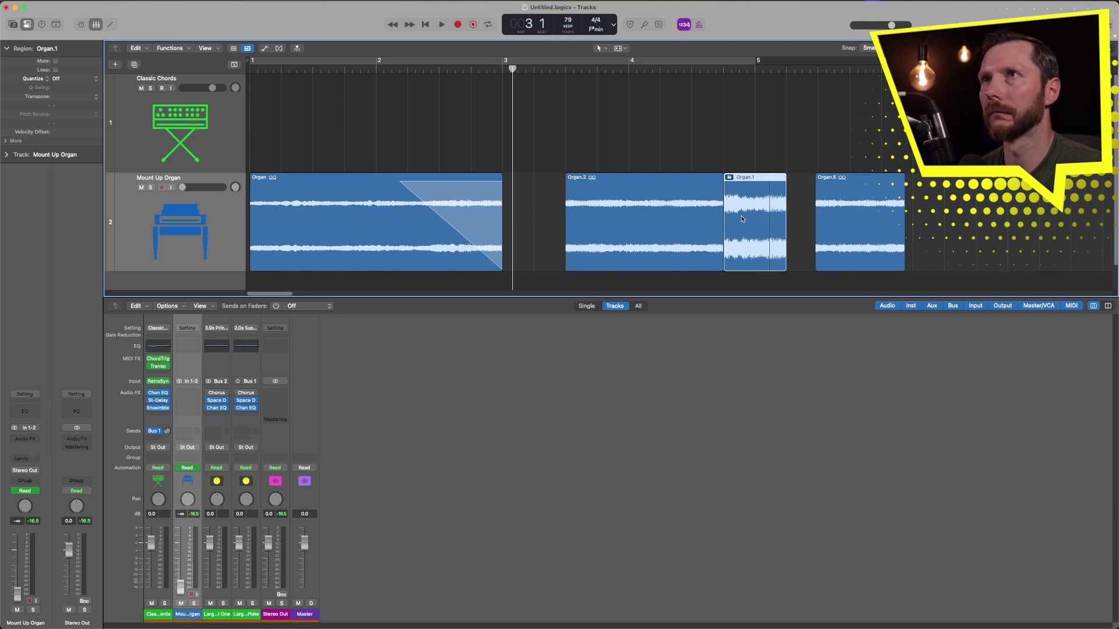
Step: Show Flex in the Tracks area and check the flex mode setting on the Mount Up Organ track
{"action": "key", "text": "z"}
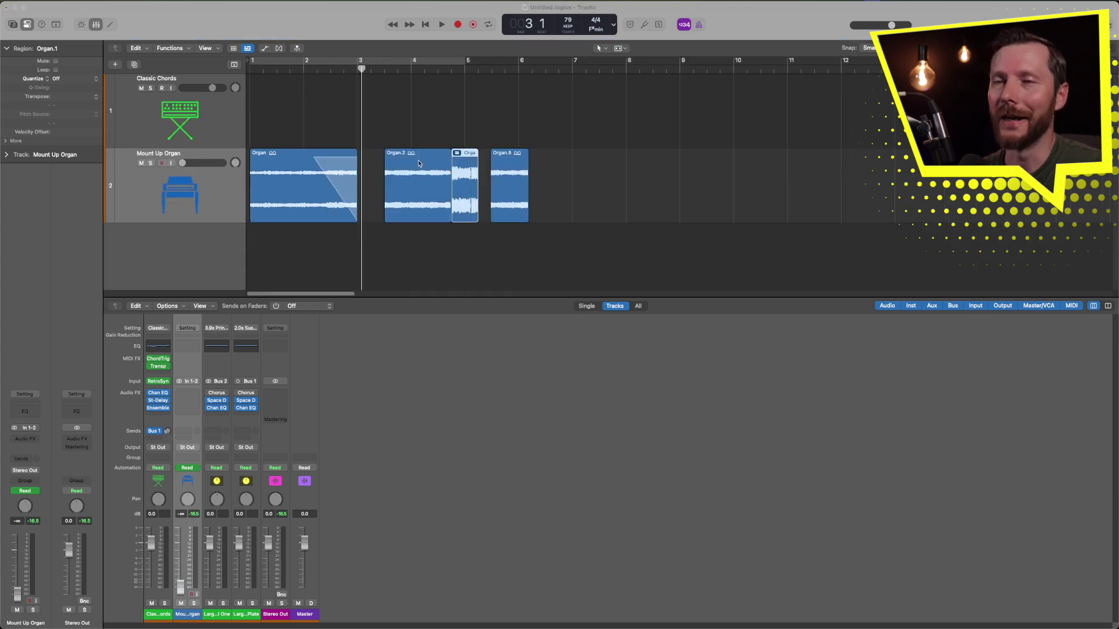
{"action": "left_click", "coordinate": [623, 50]}
{"action": "left_click", "coordinate": [623, 50]}
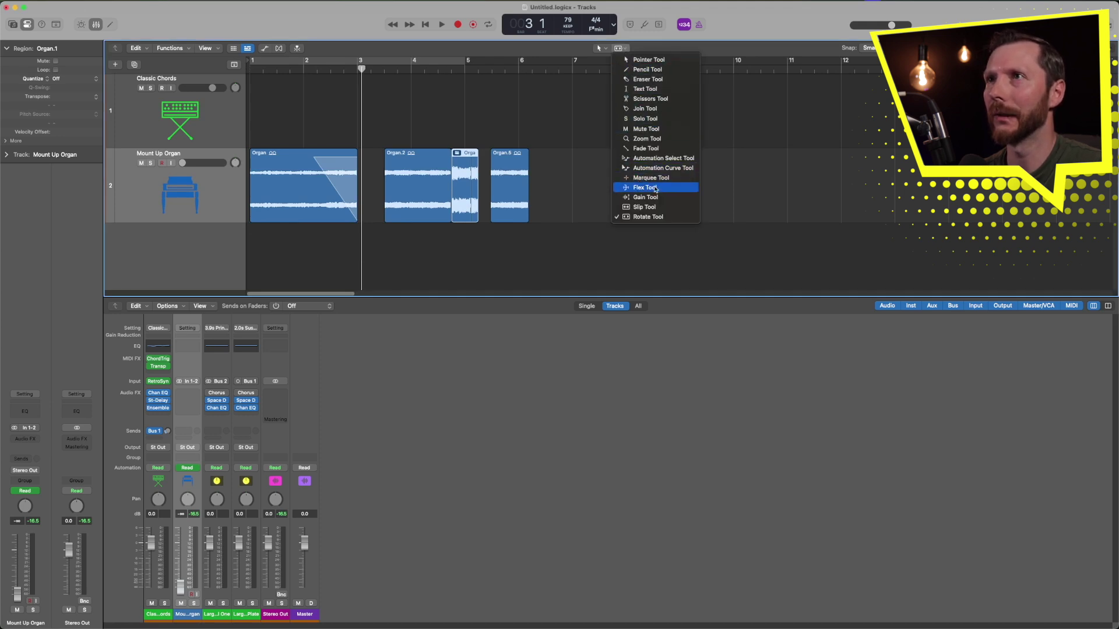
{"action": "left_click", "coordinate": [622, 49]}
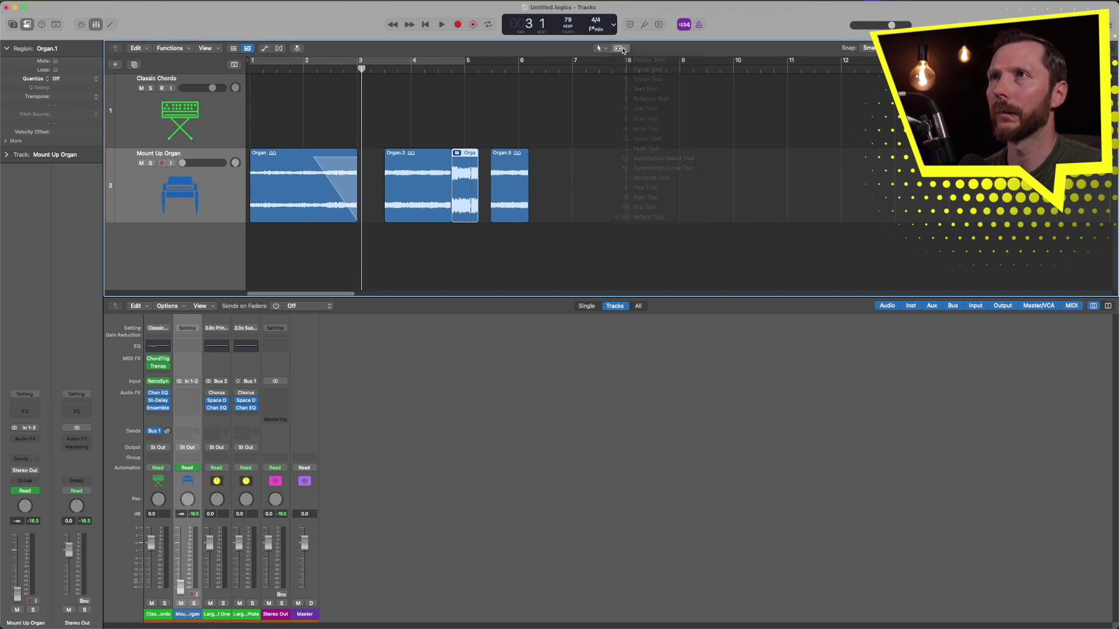
{"action": "left_click", "coordinate": [280, 49]}
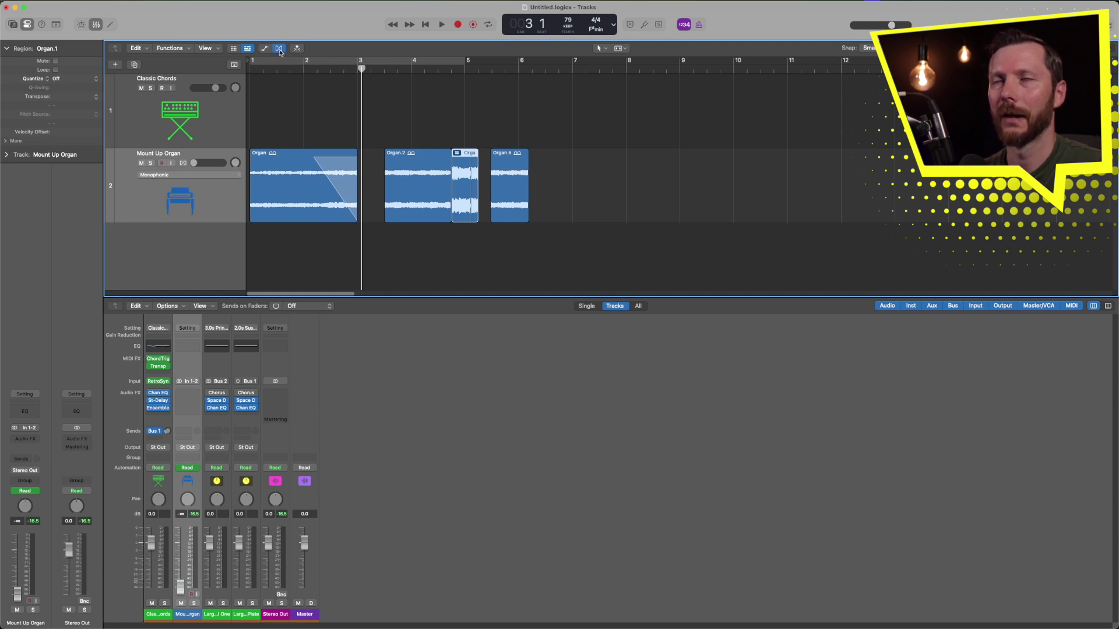
{"action": "left_click", "coordinate": [206, 175]}
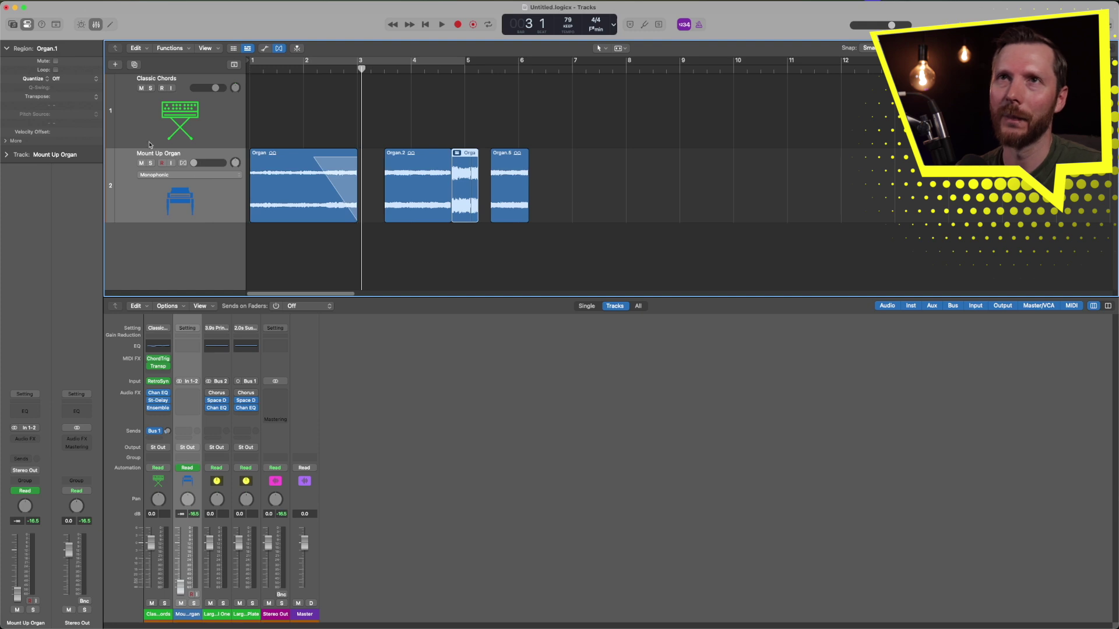
Step: Create 8 Mic or Line audio tracks and hide the Mixer
{"action": "left_click", "coordinate": [115, 65]}
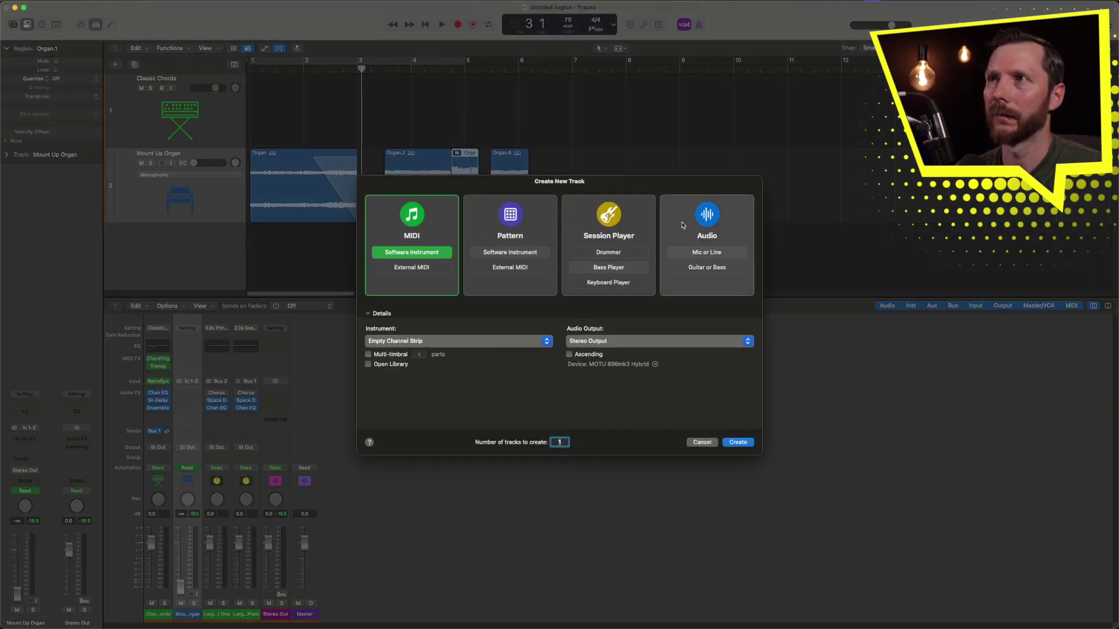
{"action": "left_click", "coordinate": [683, 225]}
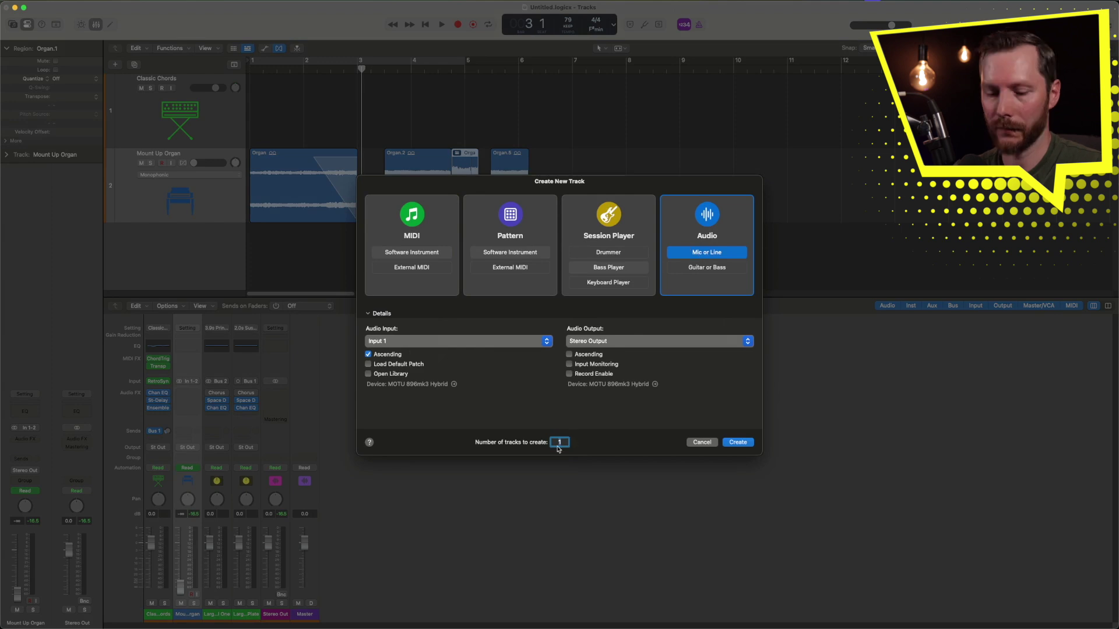
{"action": "type", "text": "8"}
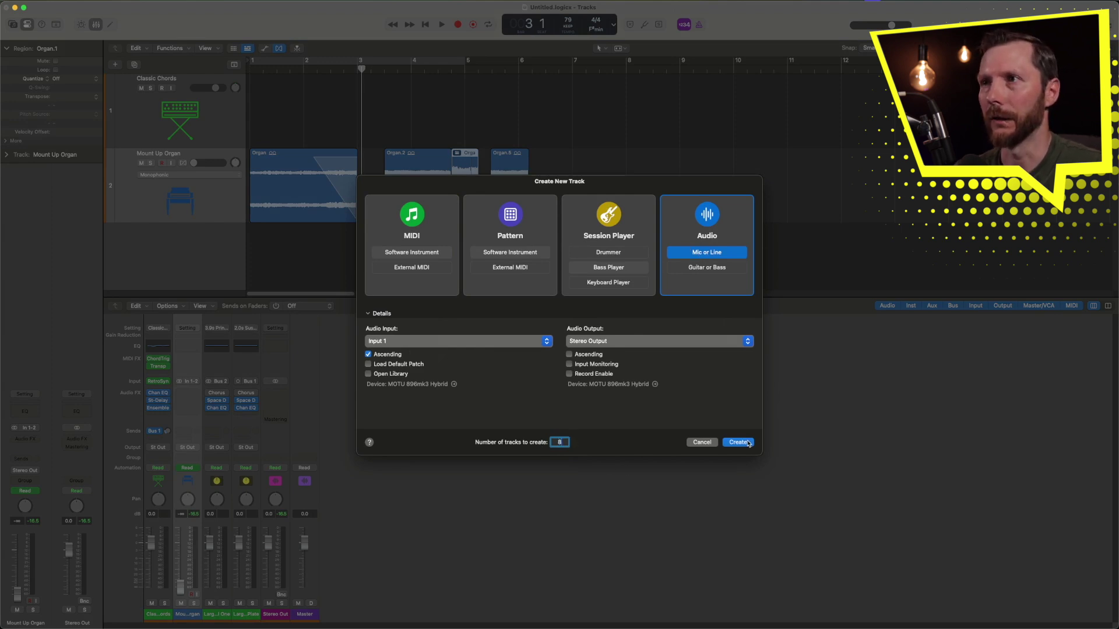
{"action": "left_click", "coordinate": [748, 443]}
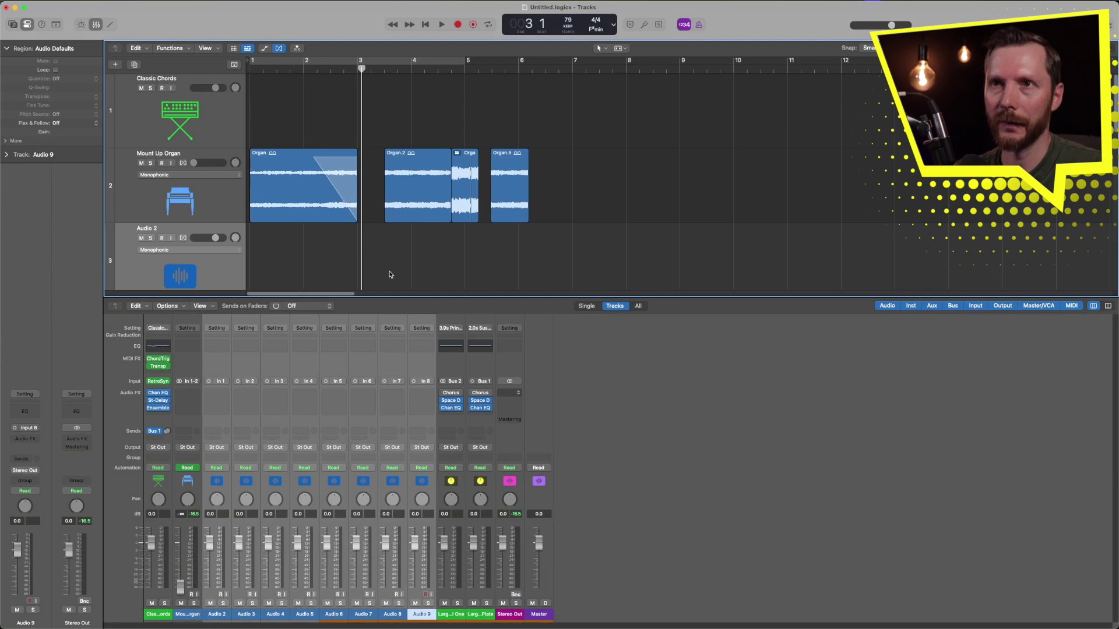
{"action": "key", "text": "x"}
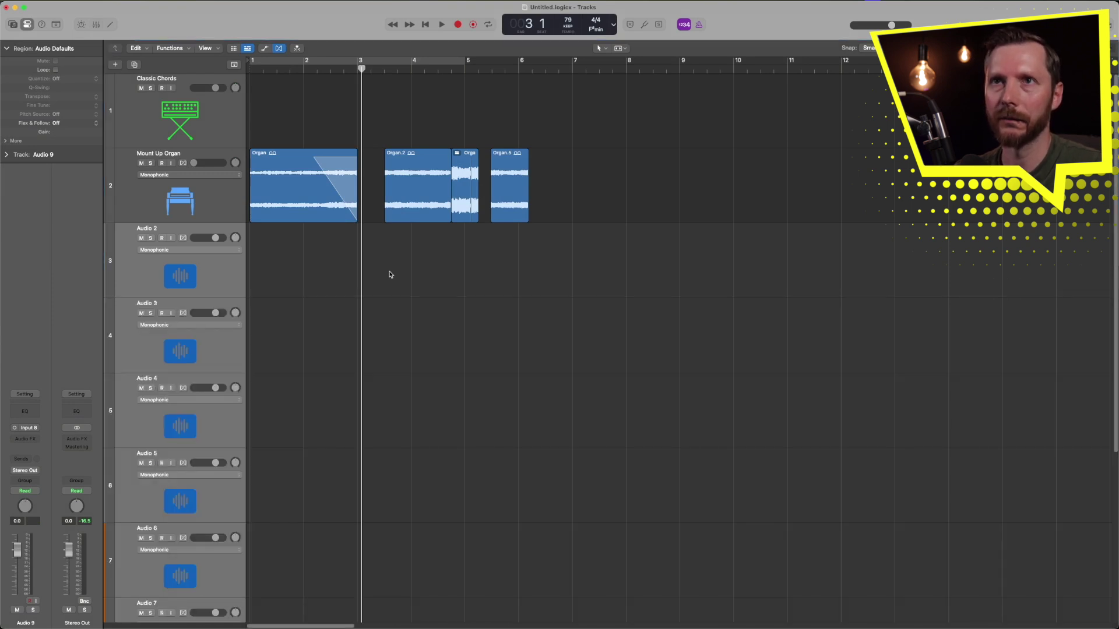
Step: Select tracks Audio 2 through Audio 9 and group them in a Summing stack
{"action": "scroll", "coordinate": [342, 350], "scroll_direction": "up", "scroll_amount": 2}
{"action": "scroll", "coordinate": [343, 351], "scroll_direction": "down", "scroll_amount": 3}
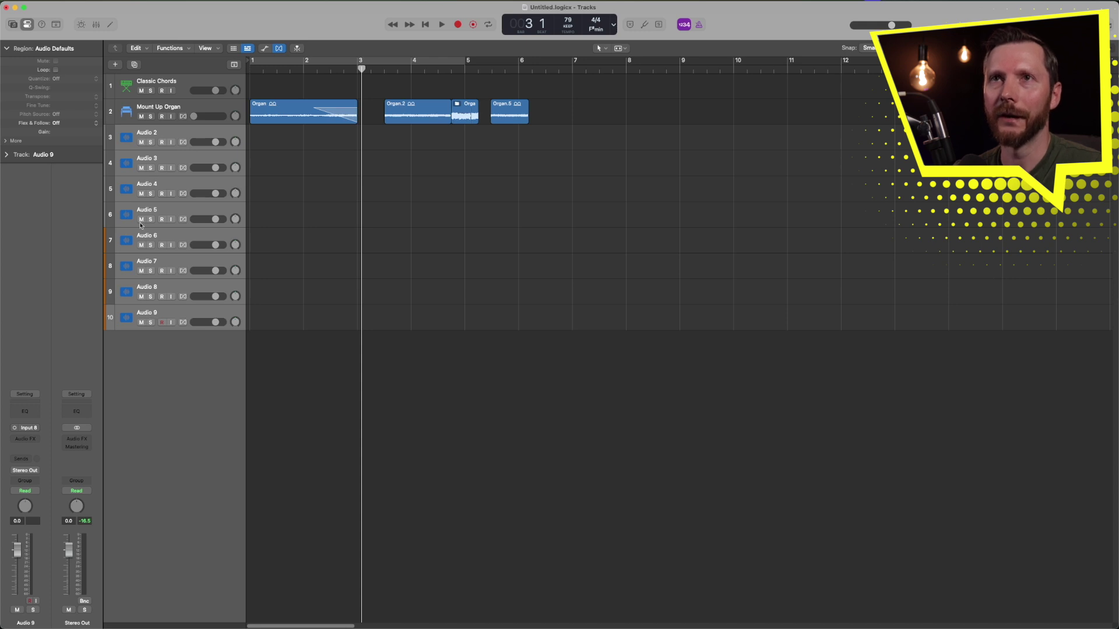
{"action": "left_click", "coordinate": [135, 137]}
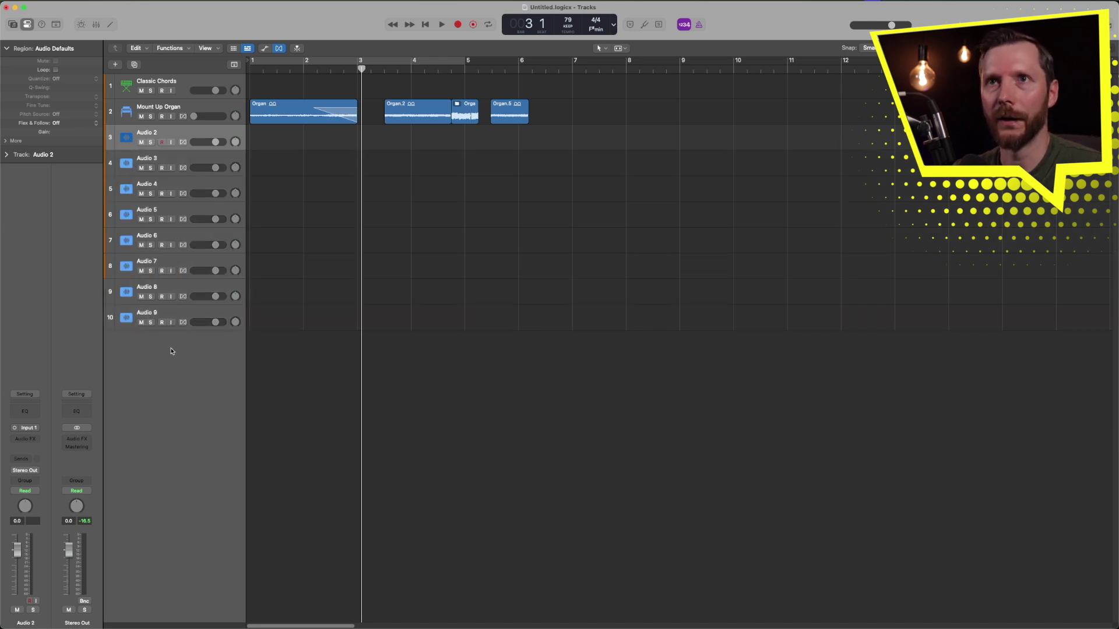
{"action": "left_click", "coordinate": [129, 317], "text": "shift"}
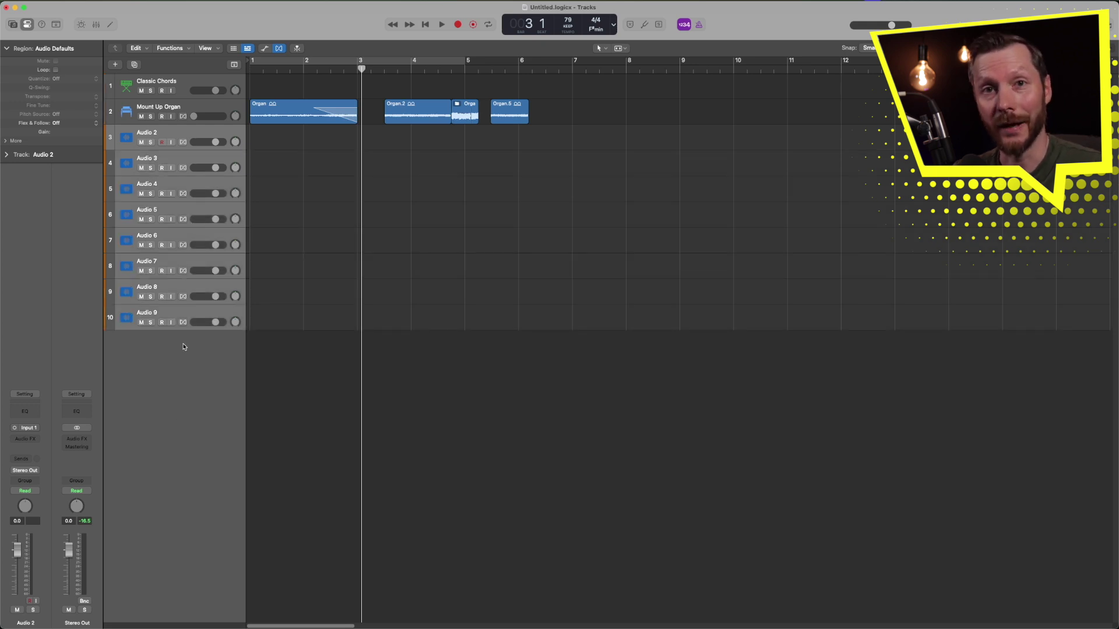
{"action": "right_click", "coordinate": [162, 135]}
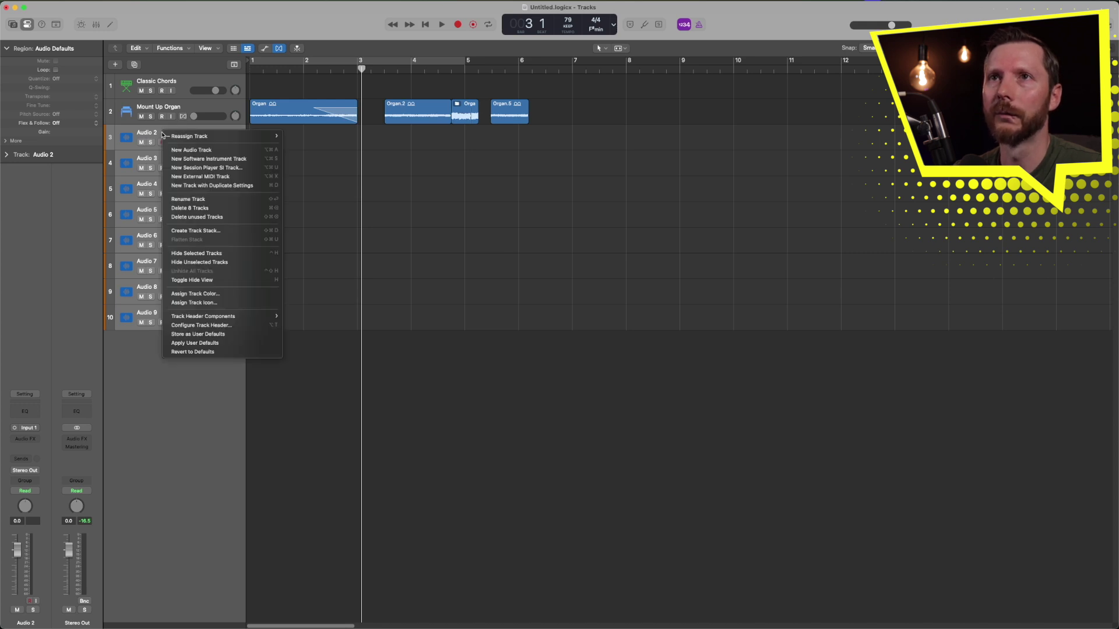
{"action": "left_click", "coordinate": [207, 232]}
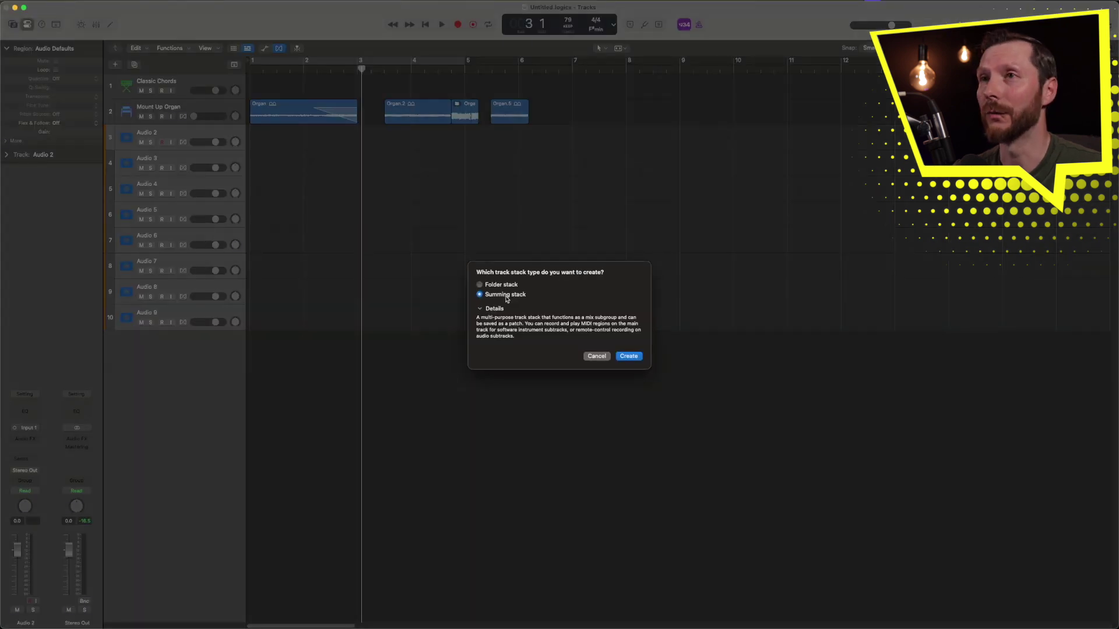
{"action": "left_click", "coordinate": [629, 357]}
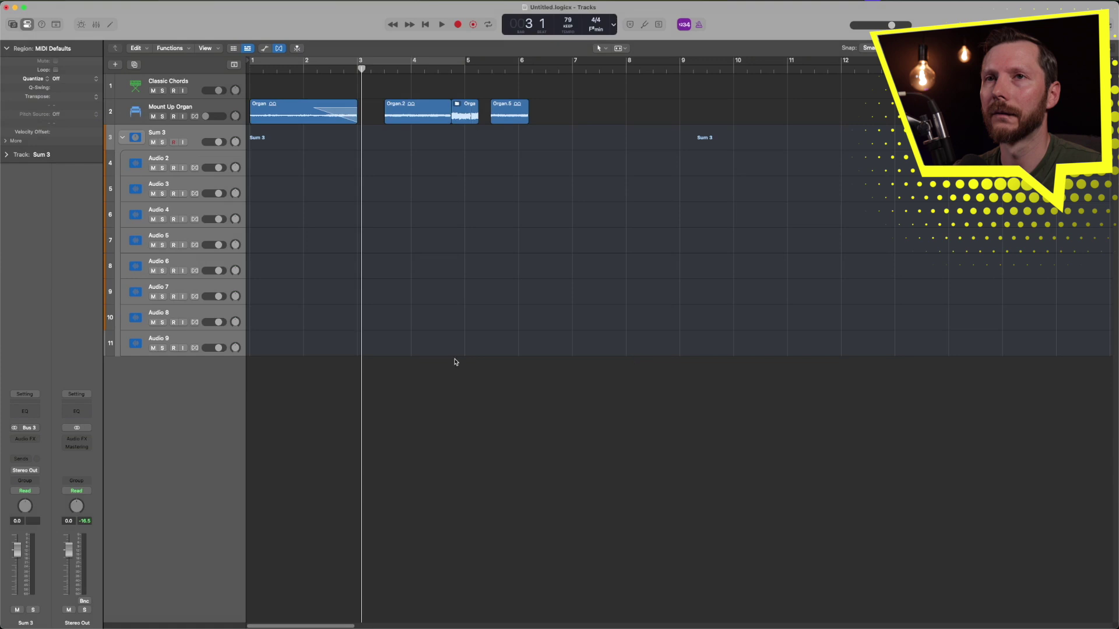
Step: Check the subtracks of the Sum 3 stack, collapse the stack and lower its volume to -11.4 dB
{"action": "left_click", "coordinate": [122, 139]}
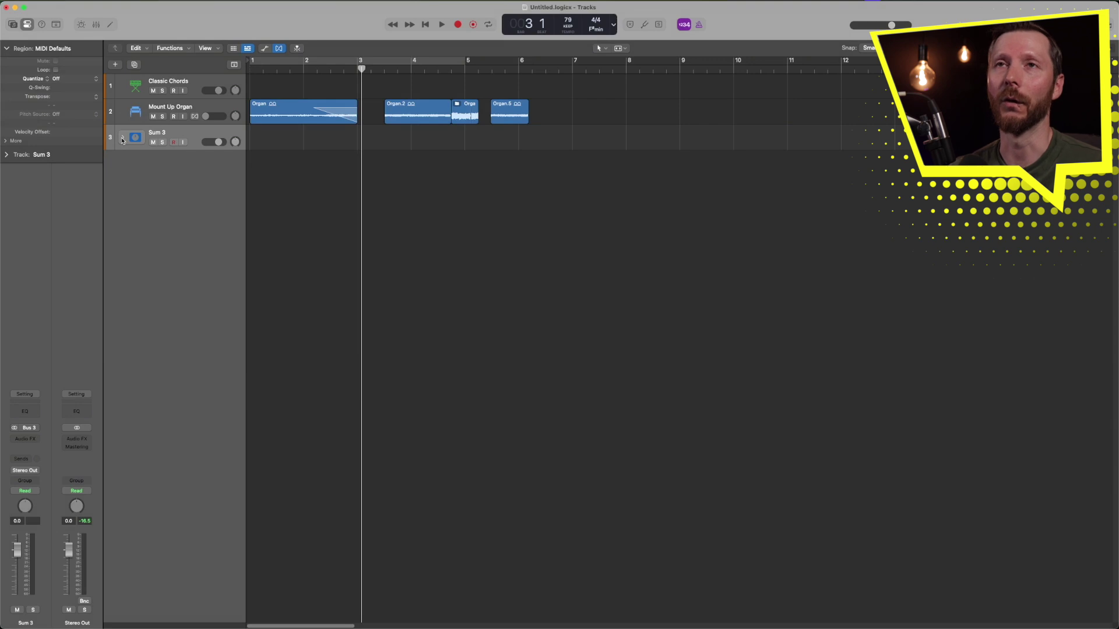
{"action": "left_click", "coordinate": [122, 139]}
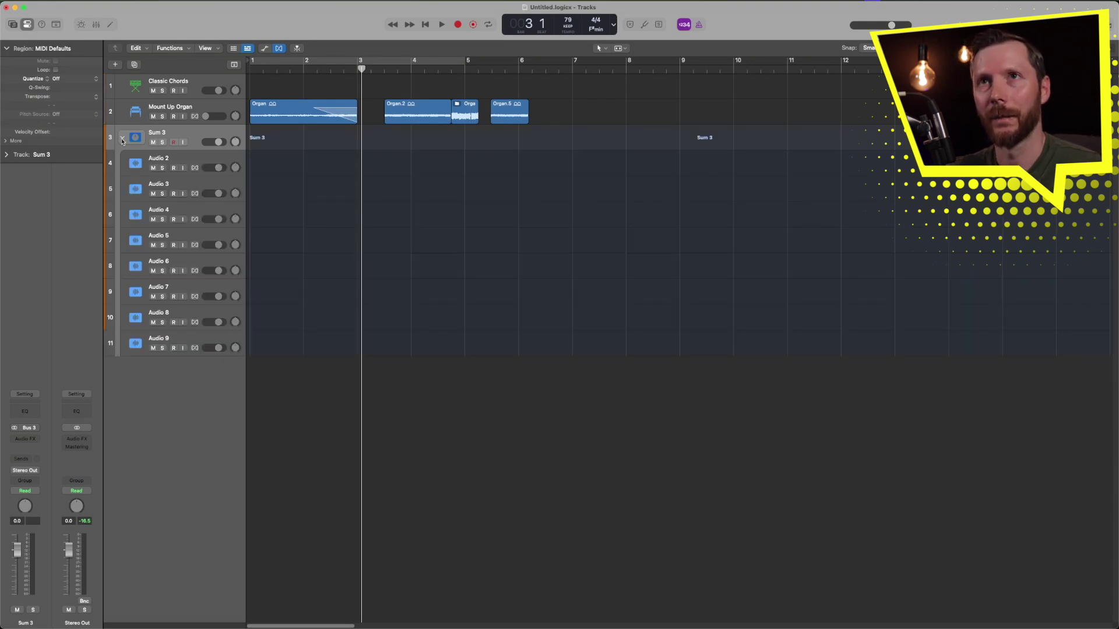
{"action": "left_click", "coordinate": [177, 161]}
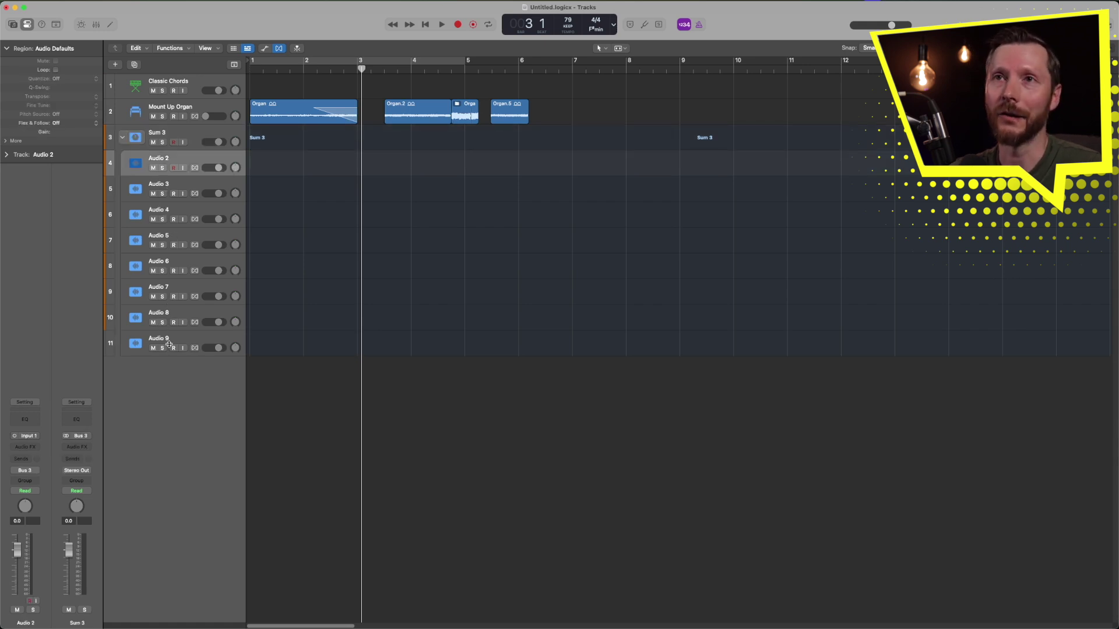
{"action": "left_click", "coordinate": [123, 138]}
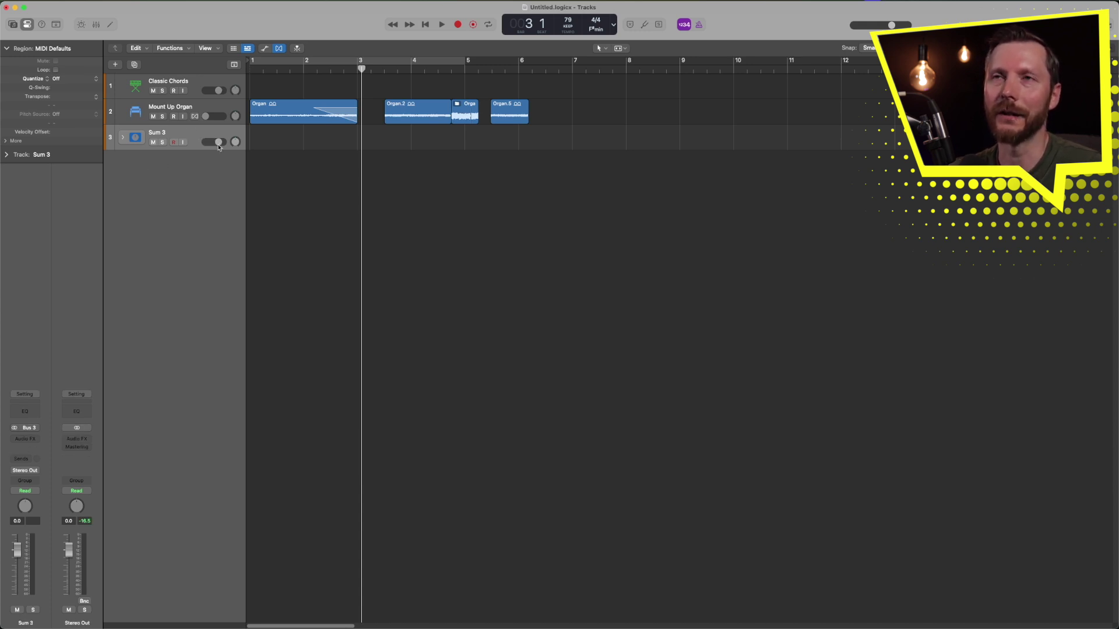
{"action": "left_click_drag", "start_coordinate": [218, 142], "coordinate": [206, 174]}
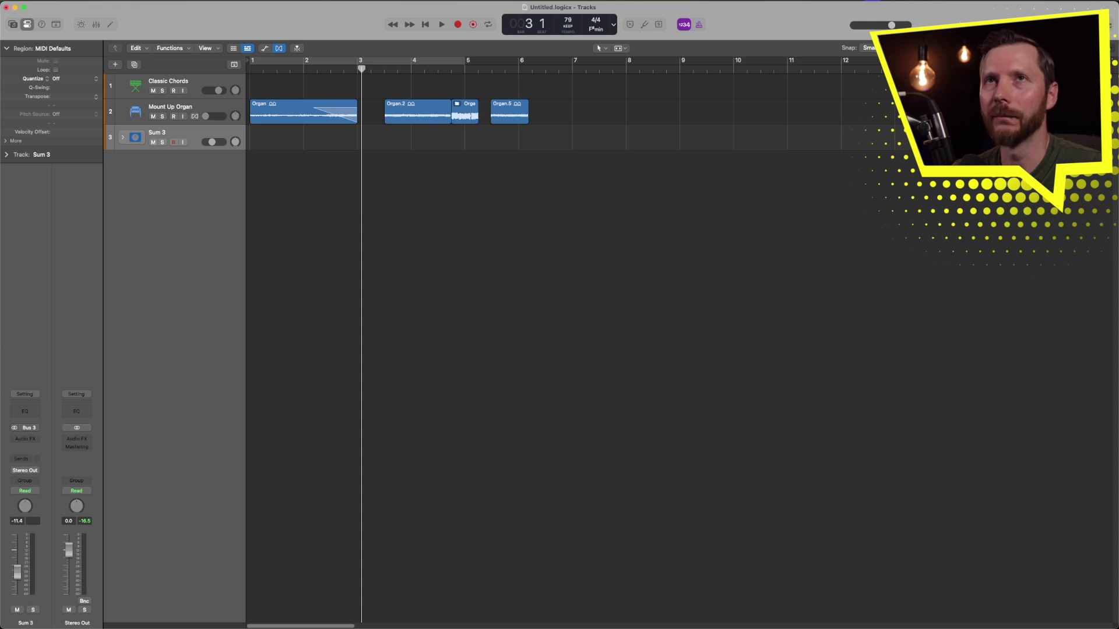
Step: Open the Sound Library Manager and look through the additional content packages and their installation status
{"action": "left_click", "coordinate": [36, 2]}
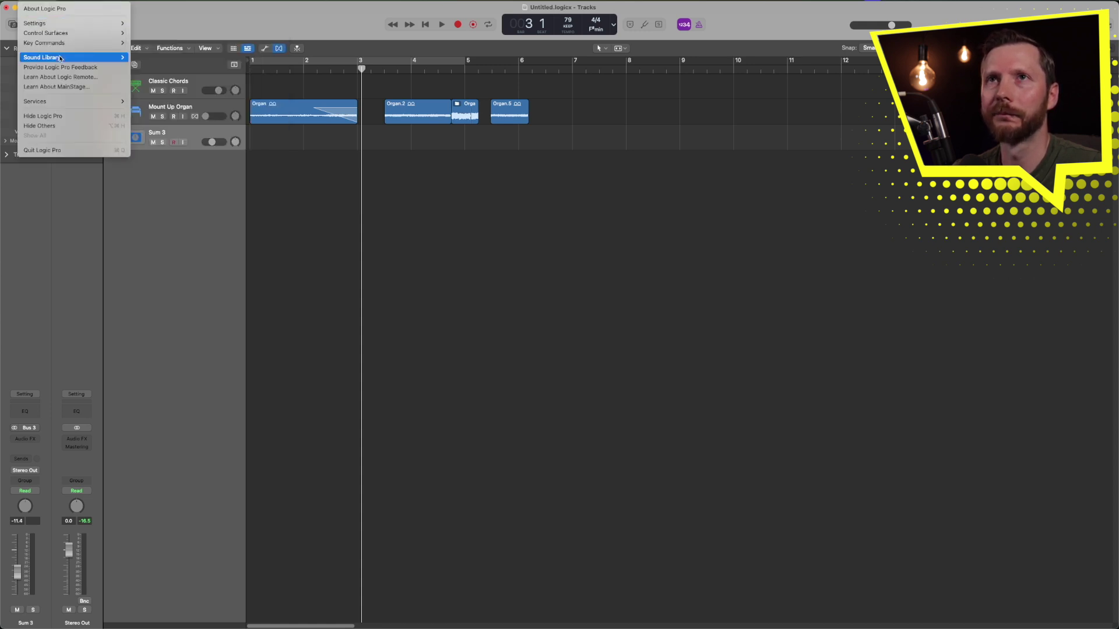
{"action": "mouse_move", "coordinate": [60, 58]}
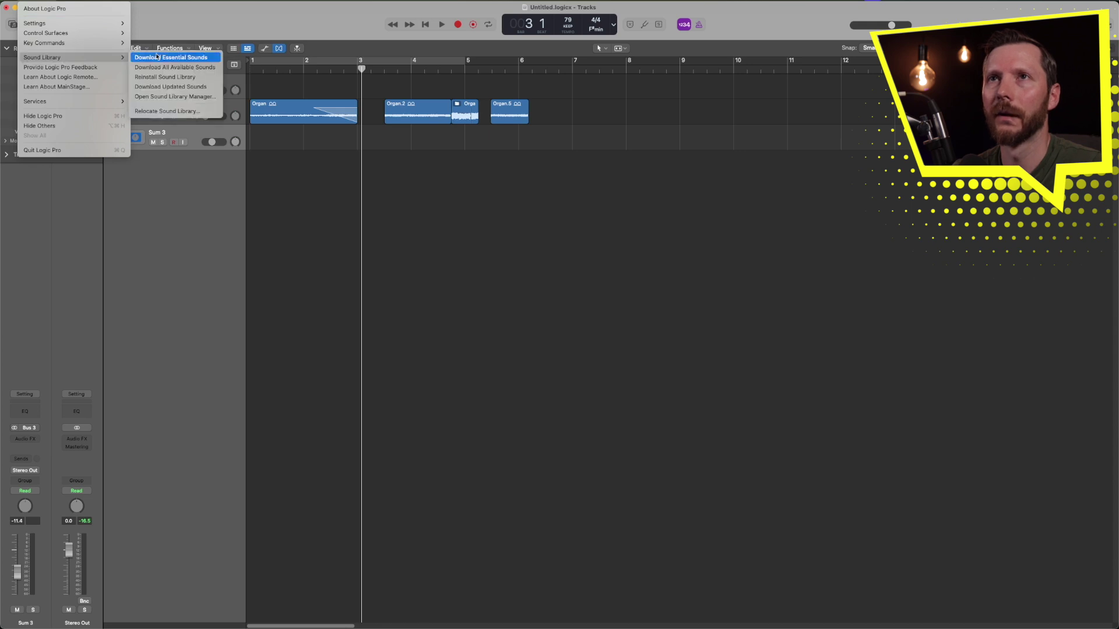
{"action": "left_click", "coordinate": [184, 96]}
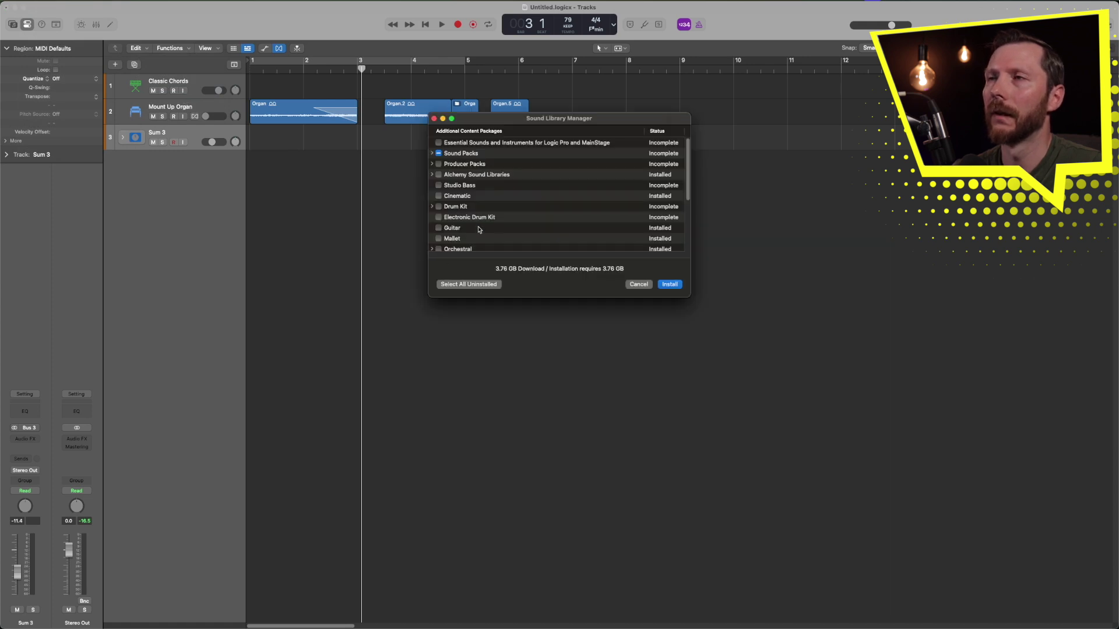
{"action": "left_click_drag", "start_coordinate": [687, 193], "coordinate": [682, 257]}
{"action": "scroll", "coordinate": [675, 216], "scroll_direction": "up", "scroll_amount": 5}
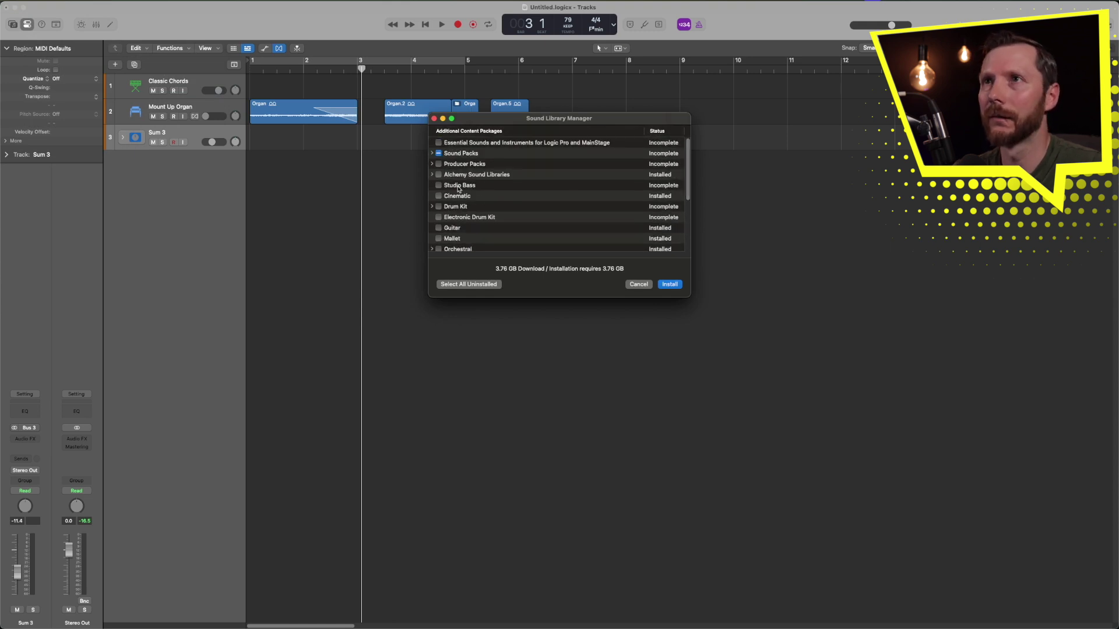
Step: Expand the Alchemy Sound Libraries, select all uninstalled packages to check the download size, and close the manager without installing
{"action": "left_click", "coordinate": [432, 175]}
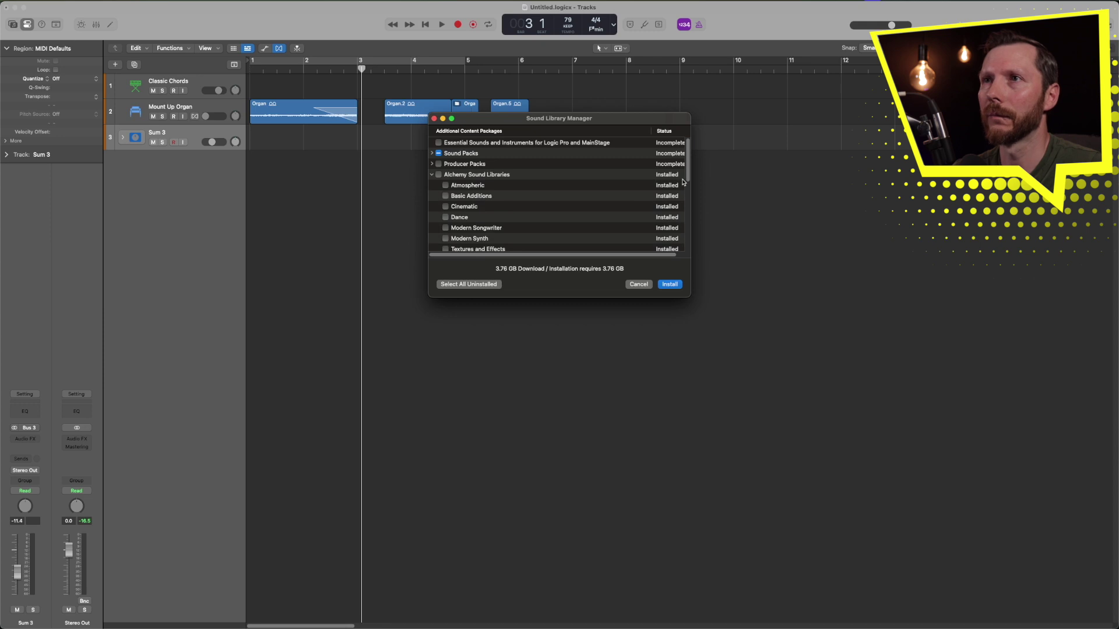
{"action": "left_click", "coordinate": [460, 284]}
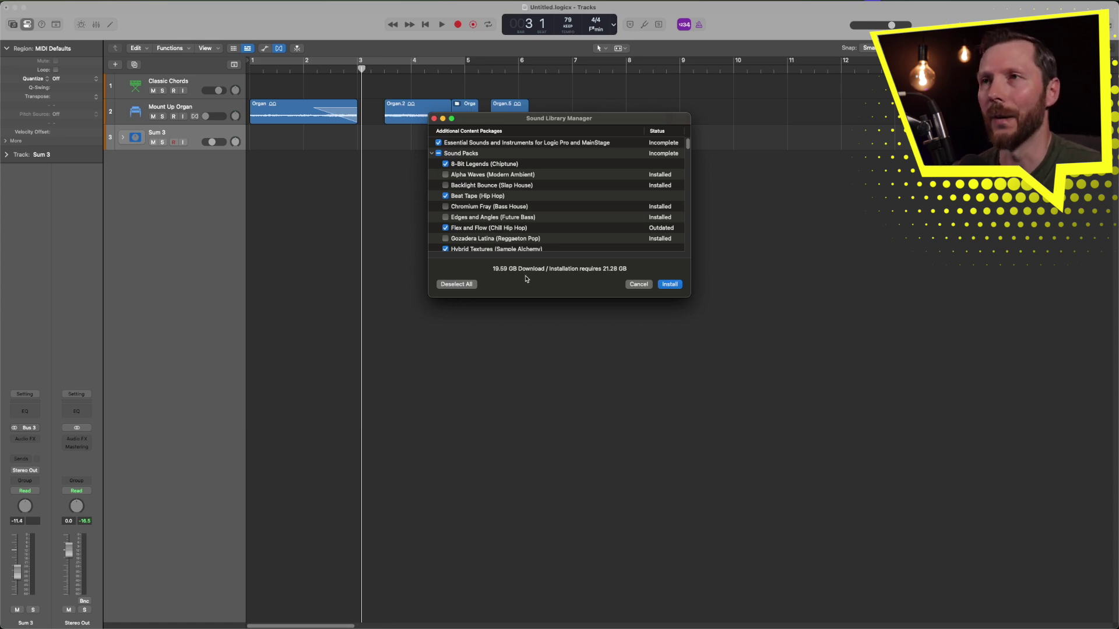
{"action": "left_click", "coordinate": [639, 285]}
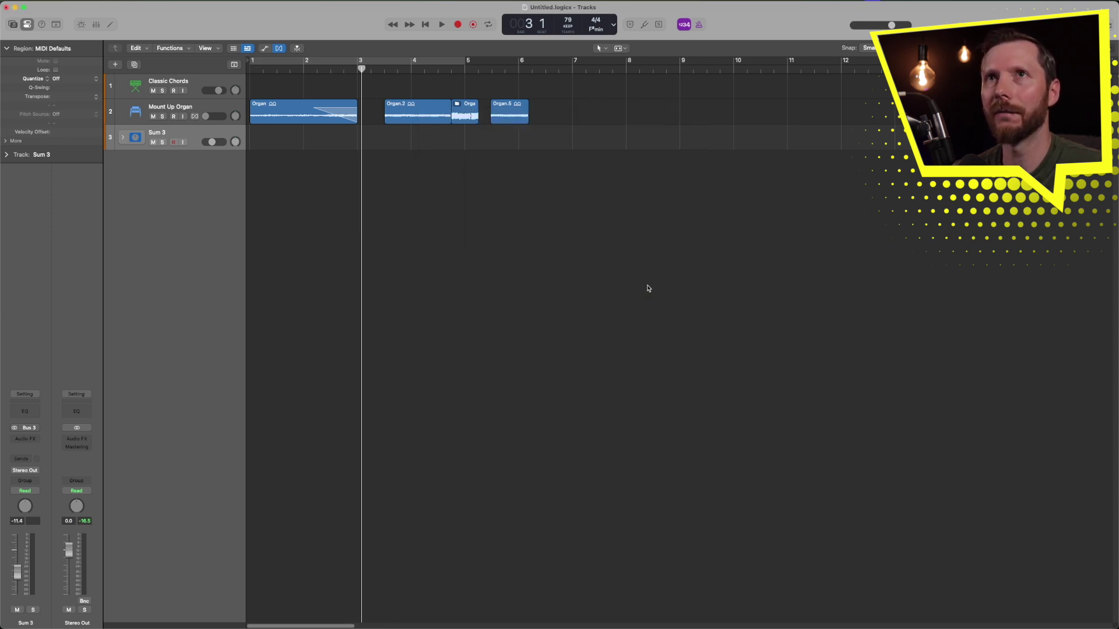
Step: Look through the Sound Library commands, including the option to relocate the library
{"action": "left_click", "coordinate": [42, 2]}
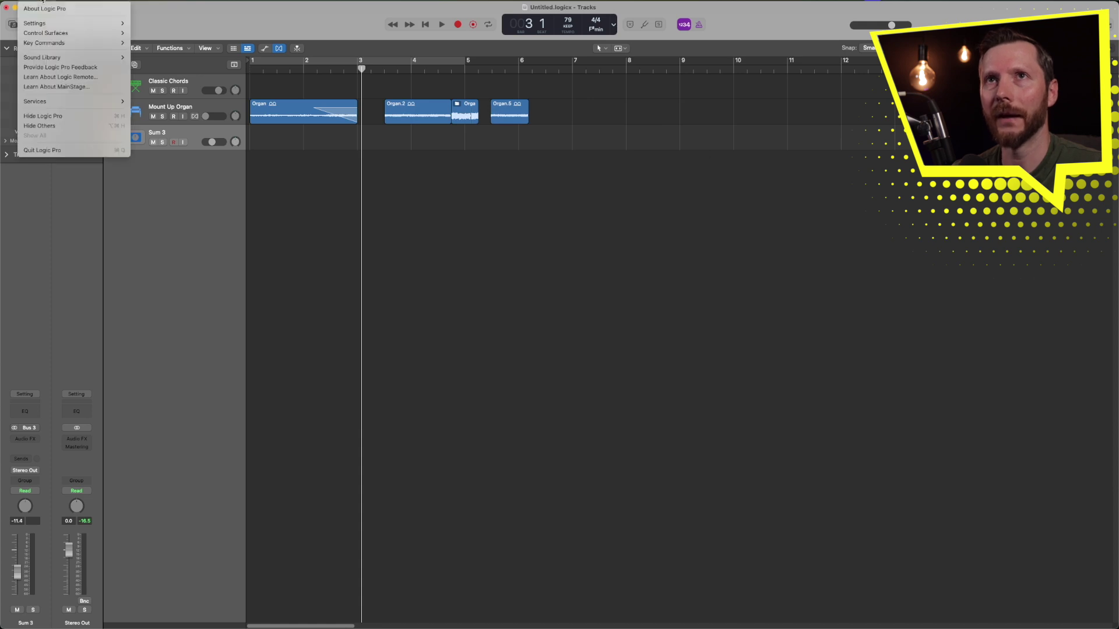
{"action": "mouse_move", "coordinate": [43, 57]}
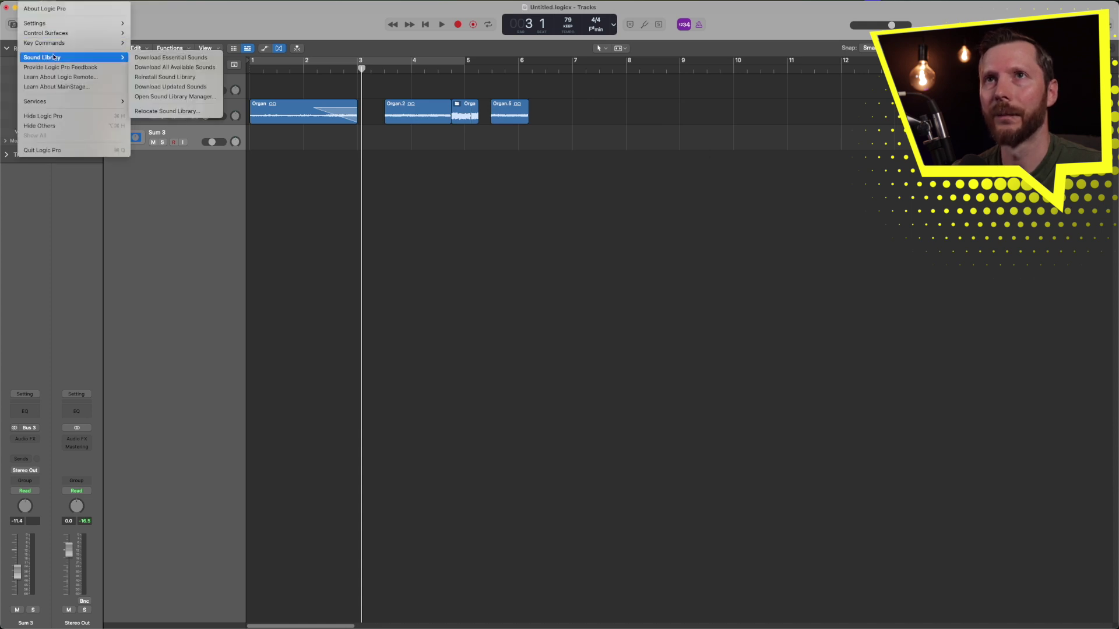
{"action": "left_click", "coordinate": [175, 116]}
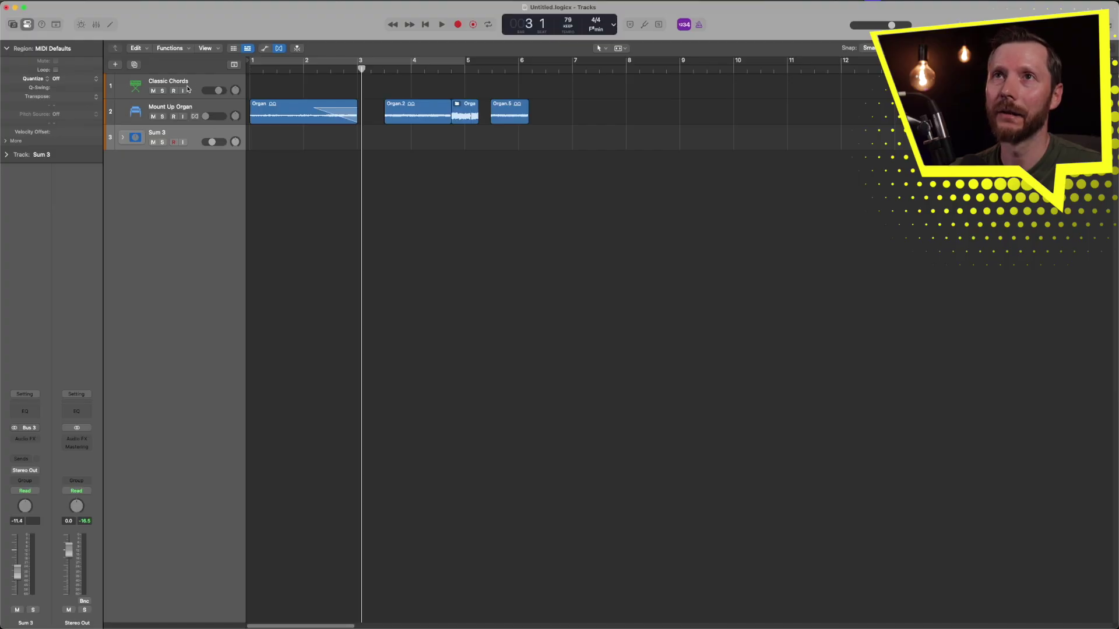
Step: Show the Smart Controls and the Retro Synth plug-in of the Classic Chords track and set the Release control to 130
{"action": "left_click", "coordinate": [187, 86]}
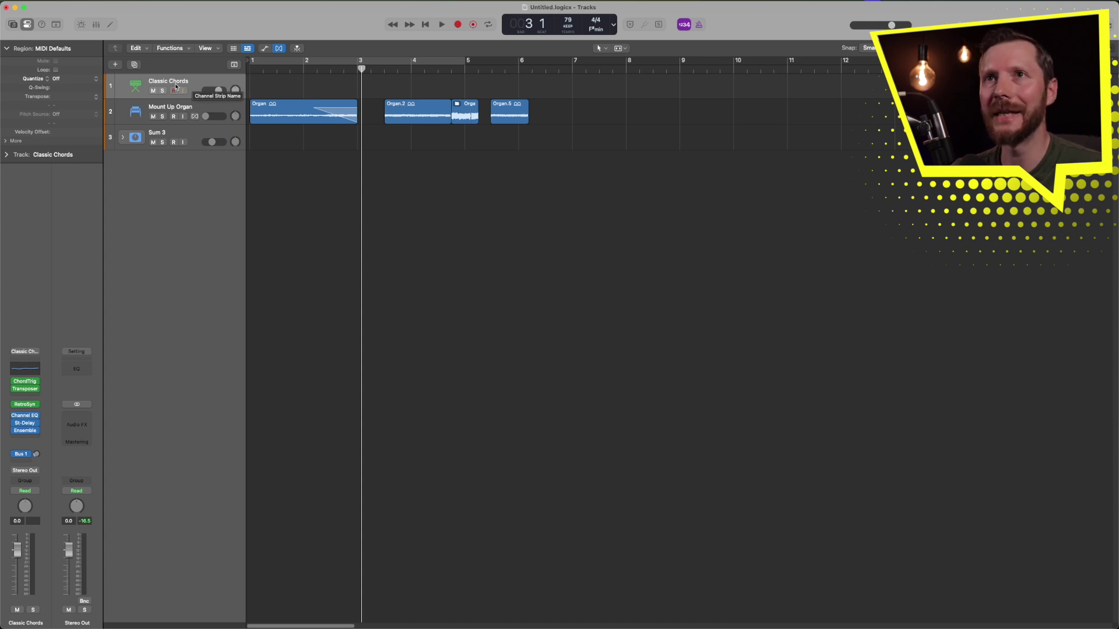
{"action": "key", "text": "b"}
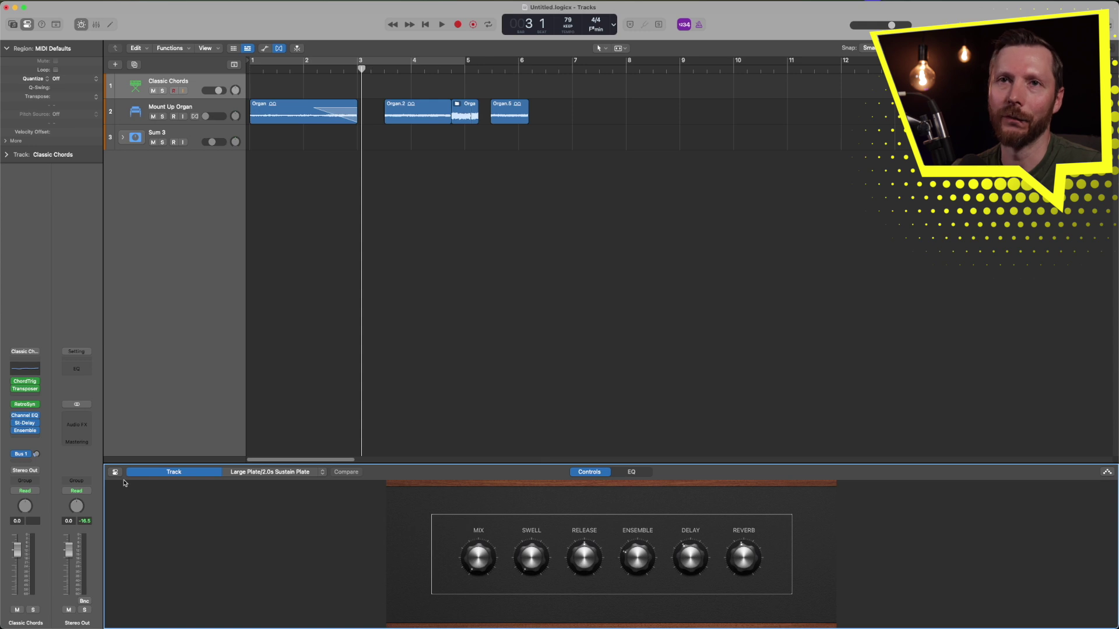
{"action": "mouse_move", "coordinate": [25, 407]}
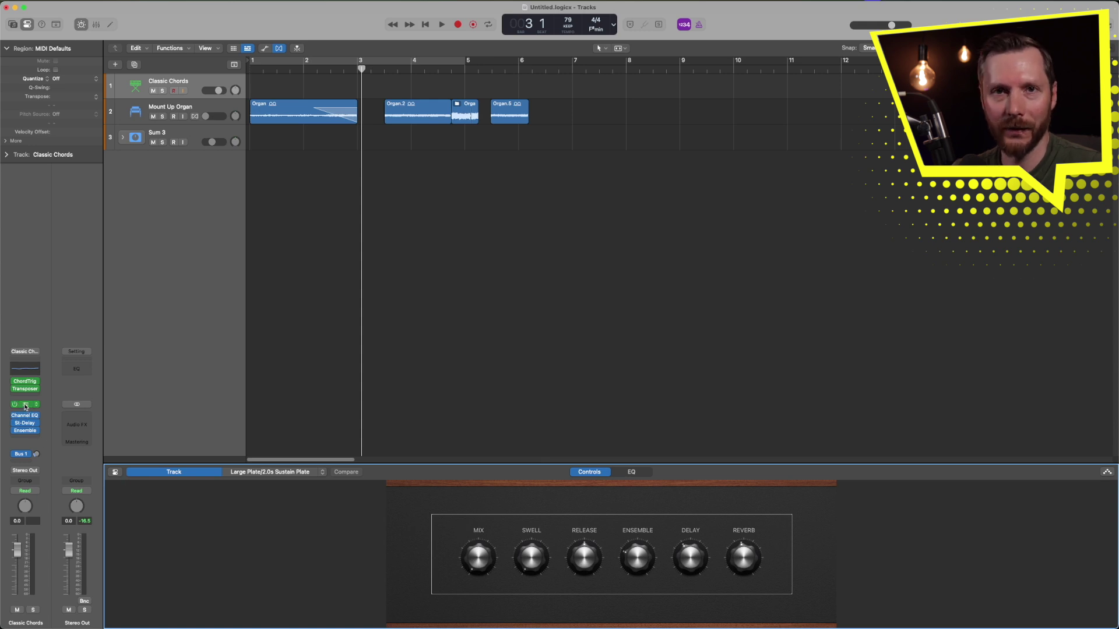
{"action": "left_click", "coordinate": [25, 406]}
{"action": "left_click_drag", "start_coordinate": [585, 560], "coordinate": [588, 628]}
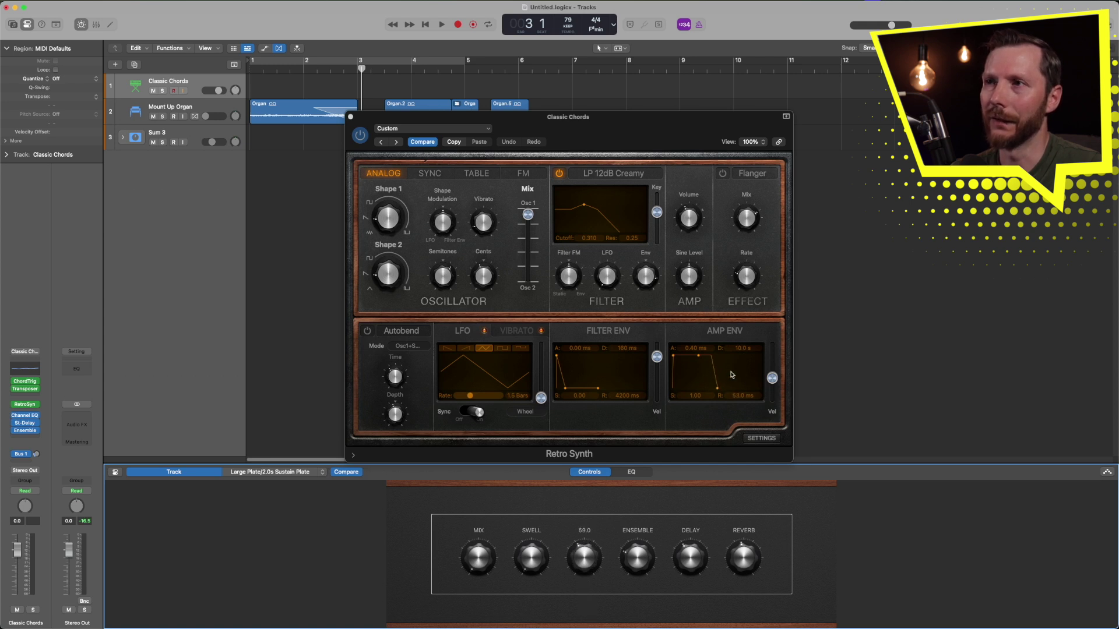
{"action": "mouse_move", "coordinate": [587, 560]}
{"action": "left_mouse_down"}
{"action": "mouse_move", "coordinate": [588, 514]}
{"action": "mouse_move", "coordinate": [587, 550]}
{"action": "left_mouse_up"}
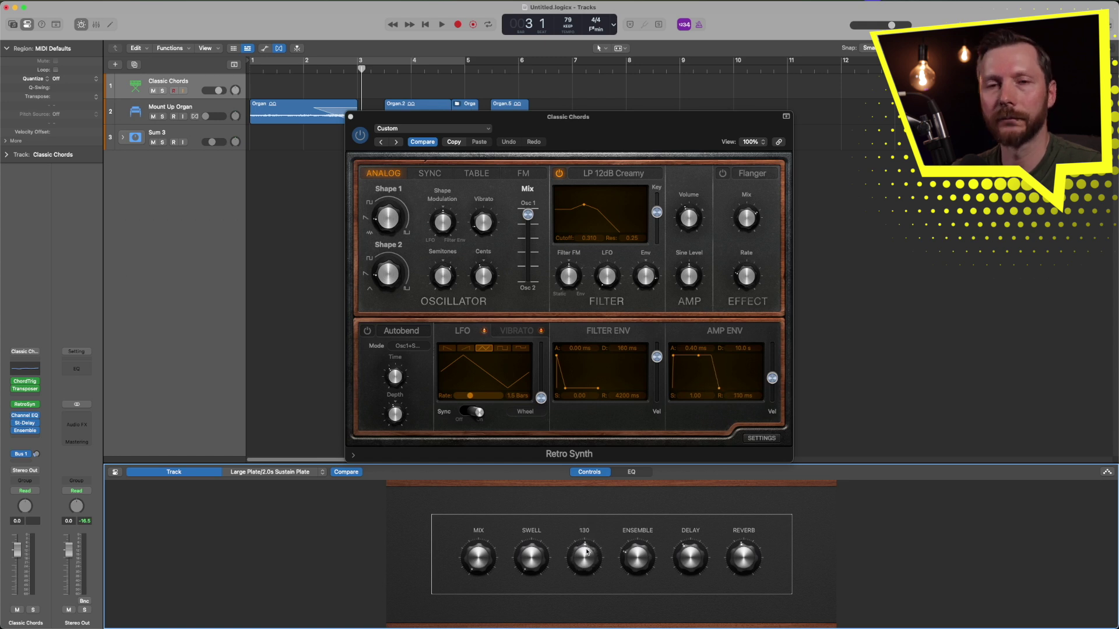